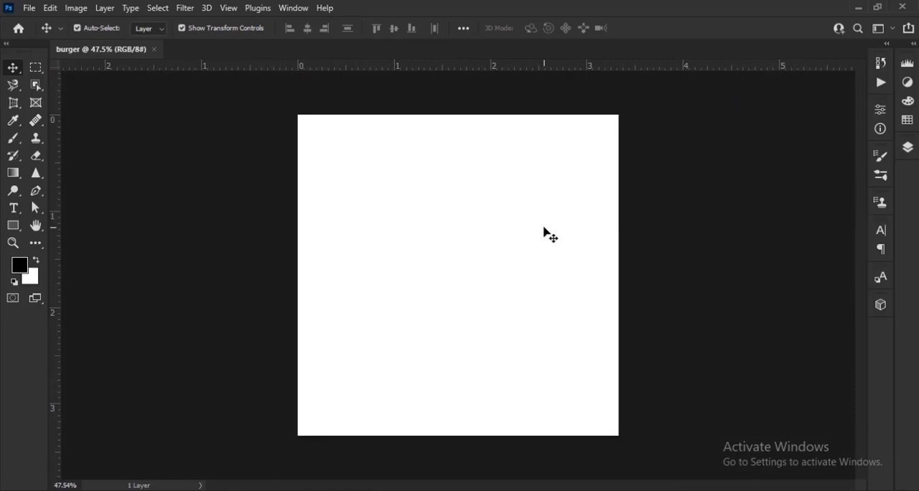
# Add a solid black (000000) color fill layer over the white background
pyautogui.click(907, 148)
pyautogui.click(816, 436)
pyautogui.click(832, 198)
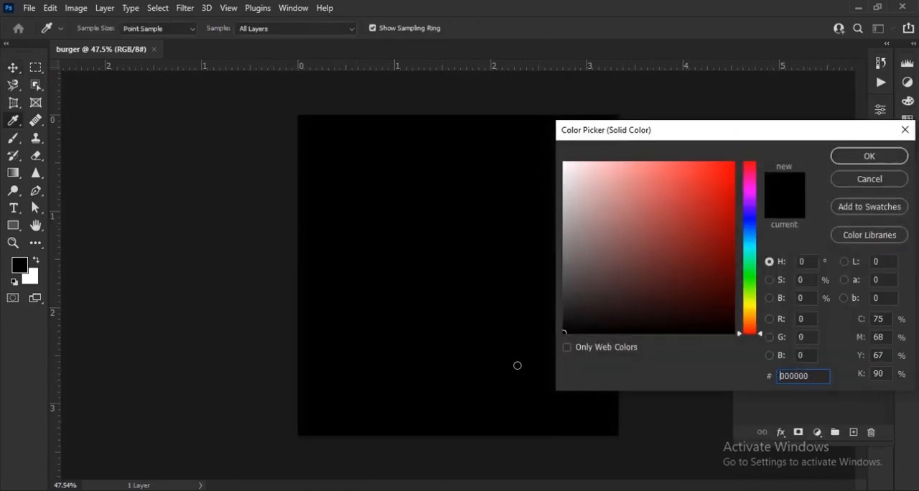
pyautogui.click(864, 156)
# Place the burger image on the black canvas and scale it down slightly around its centre
pyautogui.hotkey('alt', 'Tab')
pyautogui.moveTo(504, 126); pyautogui.dragTo(457, 270)
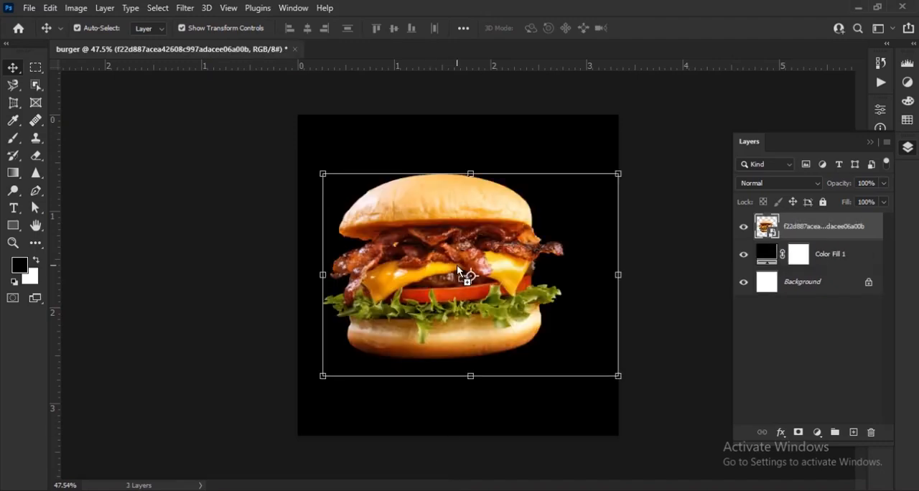
pyautogui.moveTo(472, 174); pyautogui.dragTo(473, 188)
pyautogui.click(644, 28)
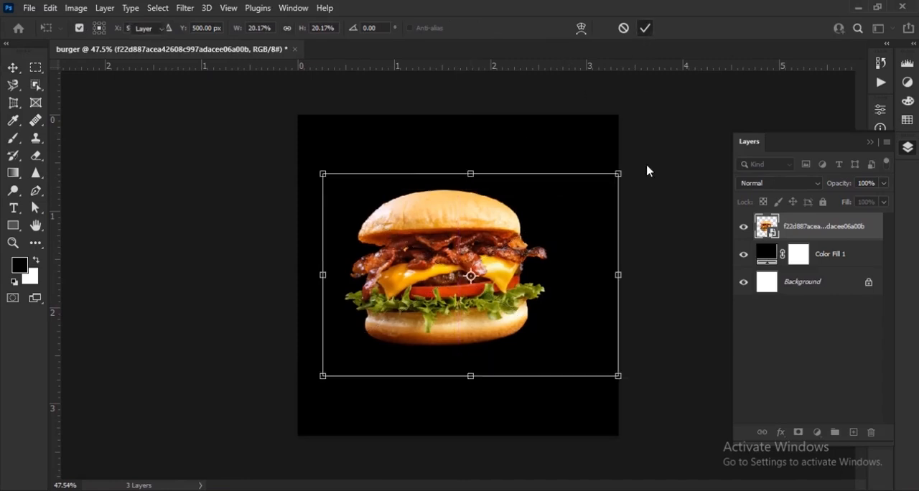
pyautogui.click(682, 313)
# Draw a rectangle of about 1023 × 119 px with white (ffffff) fill and 8 px corners across the canvas's bottom edge
pyautogui.scroll(7, 488, 391)
pyautogui.moveTo(488, 390); pyautogui.dragTo(455, 275)
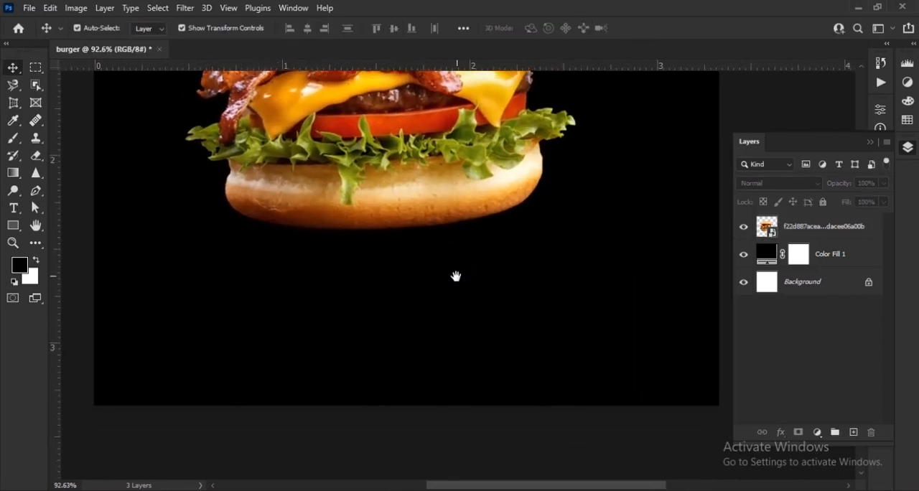
pyautogui.click(35, 260)
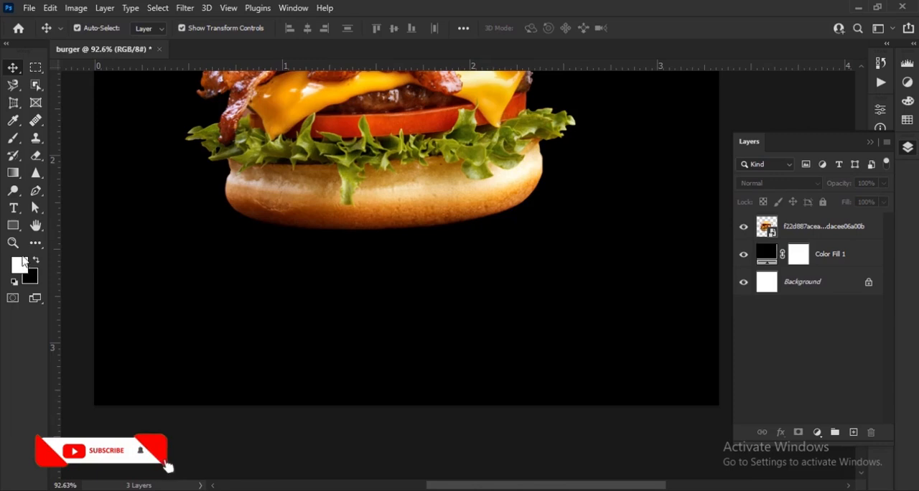
pyautogui.click(14, 226)
pyautogui.rightClick(16, 230)
pyautogui.click(72, 227)
pyautogui.click(150, 28)
pyautogui.click(234, 55)
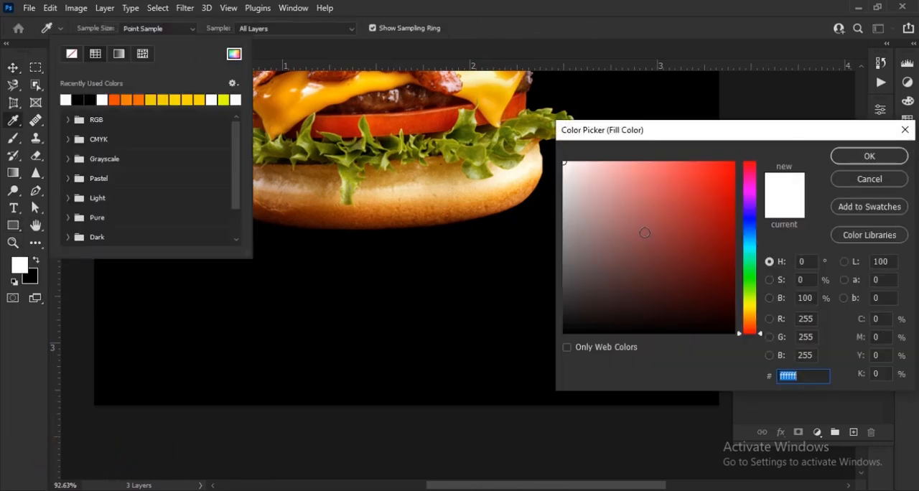
pyautogui.moveTo(646, 136); pyautogui.dragTo(400, 106)
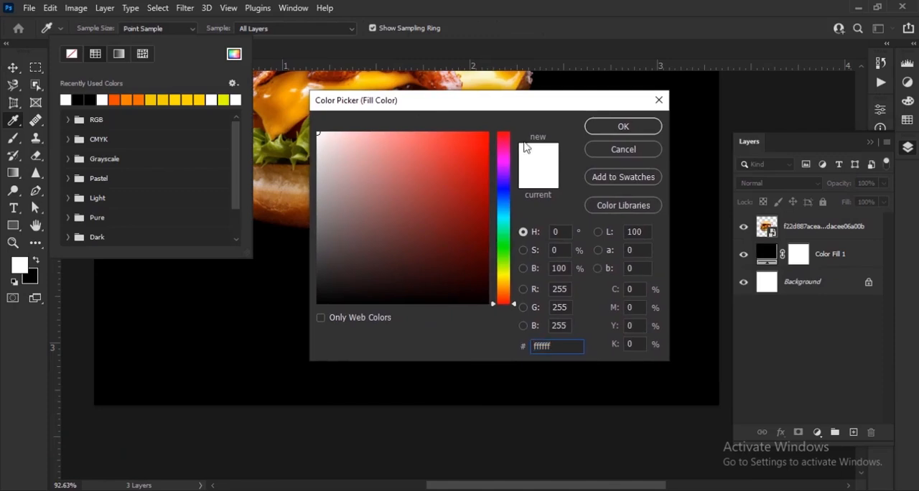
pyautogui.click(623, 127)
pyautogui.click(148, 27)
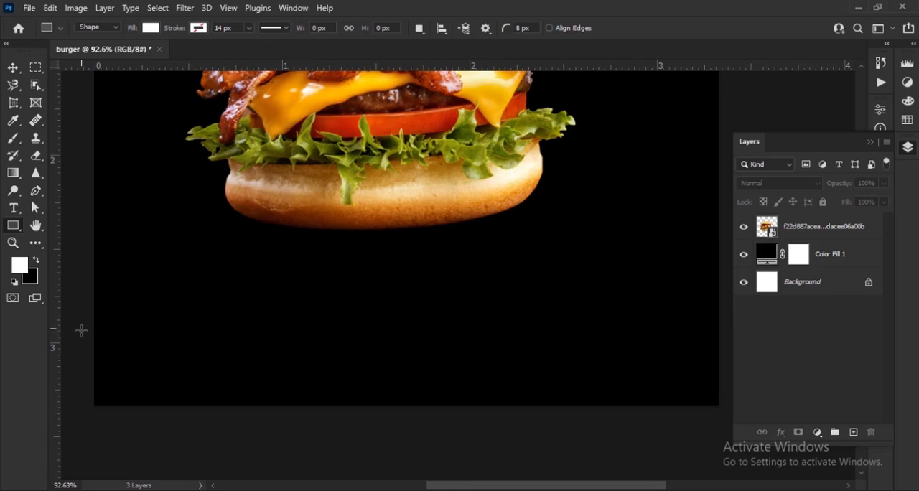
pyautogui.moveTo(84, 341); pyautogui.dragTo(723, 414)
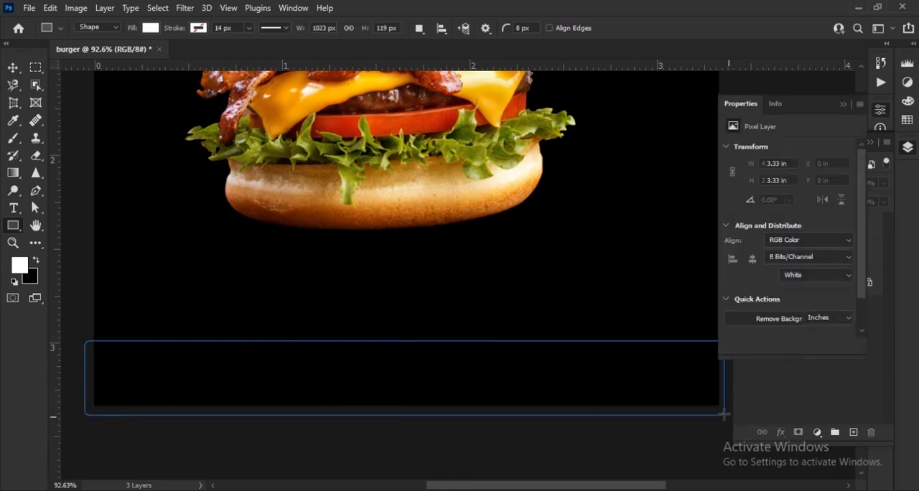
pyautogui.click(841, 105)
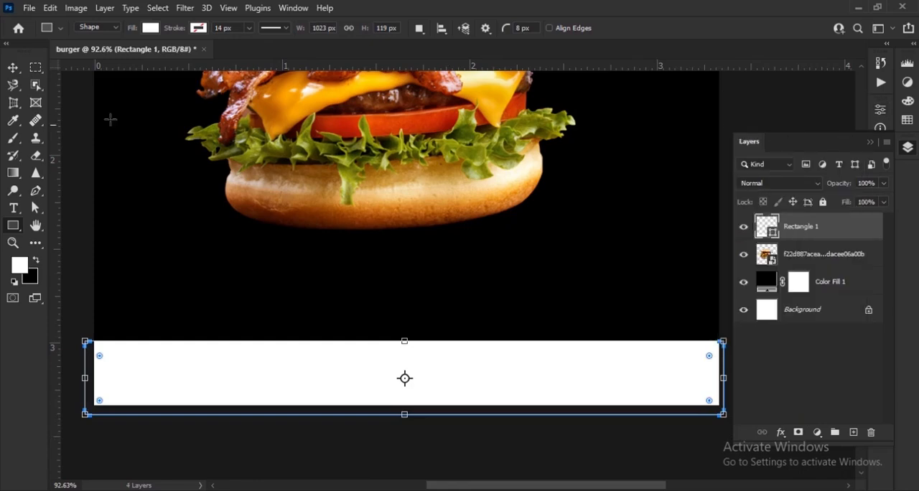
# Stretch the white bottom rectangle's height to 104.20% and apply the transform
pyautogui.click(13, 69)
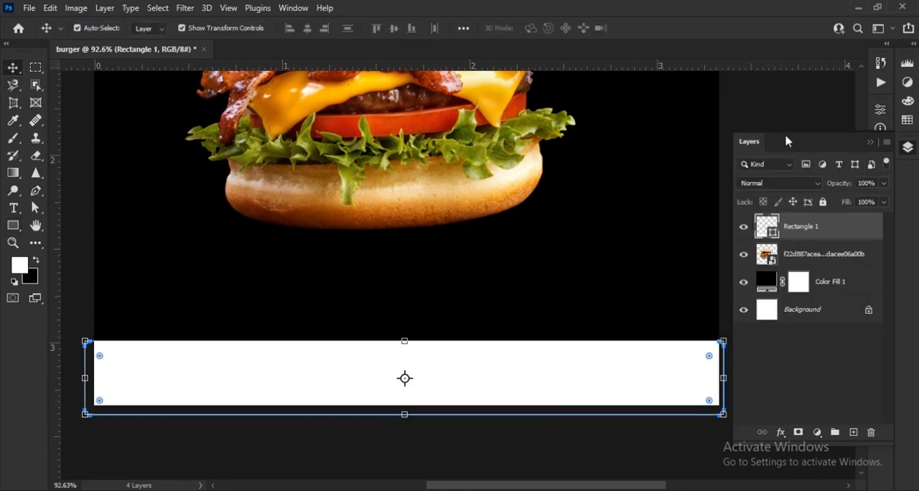
pyautogui.click(780, 115)
pyautogui.scroll(-5, 474, 240)
pyautogui.scroll(8, 460, 436)
pyautogui.moveTo(459, 435); pyautogui.dragTo(453, 369)
pyautogui.scroll(-1, 452, 383)
pyautogui.click(481, 389)
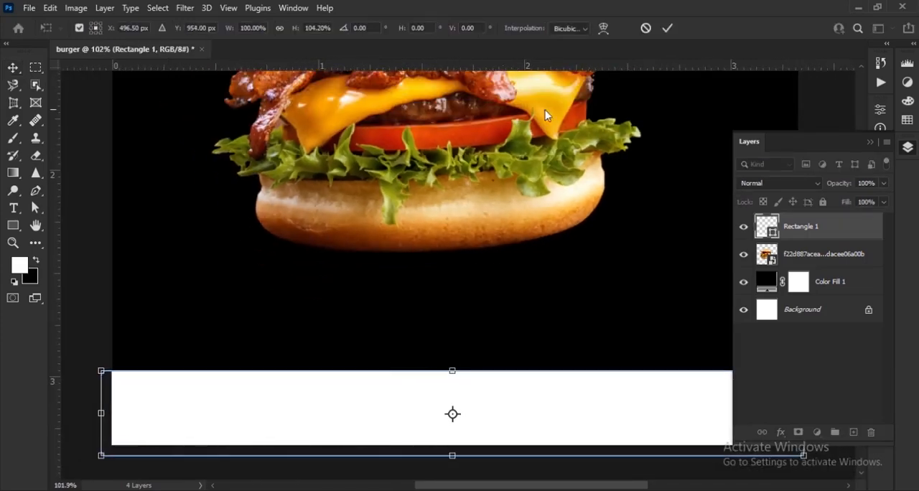
pyautogui.click(668, 28)
pyautogui.scroll(-4, 538, 301)
pyautogui.click(664, 338)
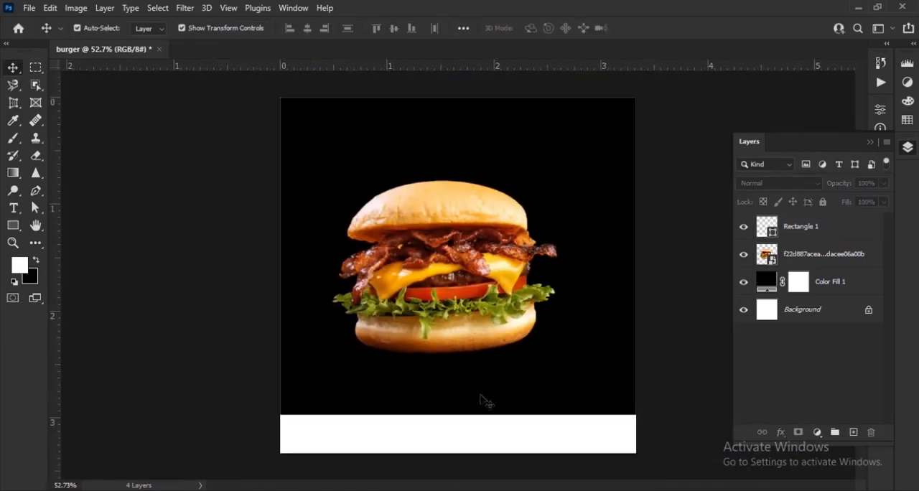
# Place the wooden table image with the blurred bar backdrop into the burger document
pyautogui.hotkey('alt', 'Tab')
pyautogui.moveTo(445, 125); pyautogui.dragTo(446, 311)
pyautogui.scroll(3, 428, 357)
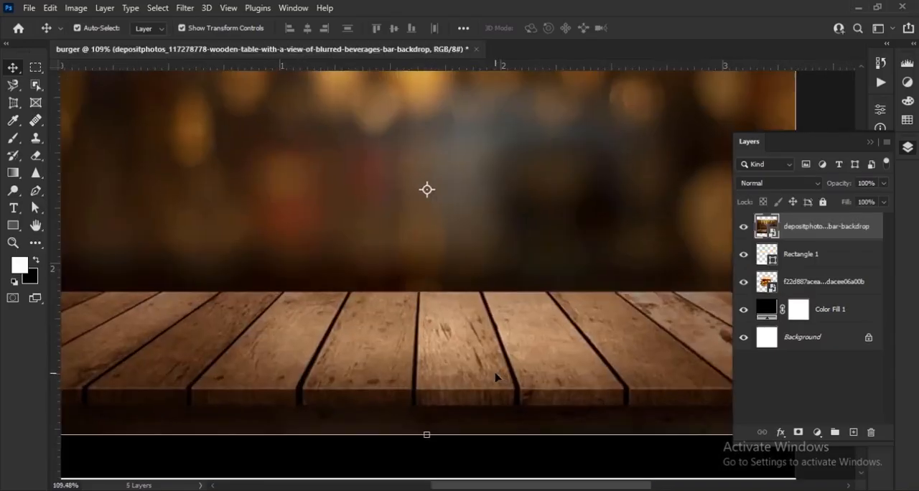
pyautogui.scroll(-2, 428, 357)
pyautogui.scroll(2, 427, 357)
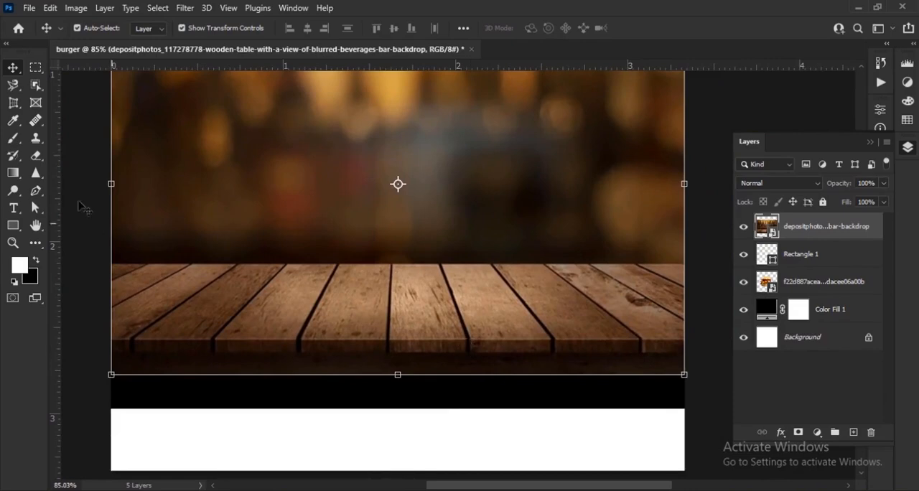
# Select the wooden planks with a rectangular marquee and mask away the rest of the table image
pyautogui.click(35, 71)
pyautogui.click(108, 68)
pyautogui.moveTo(111, 266); pyautogui.dragTo(697, 350)
pyautogui.hotkey('ctrl', ';')
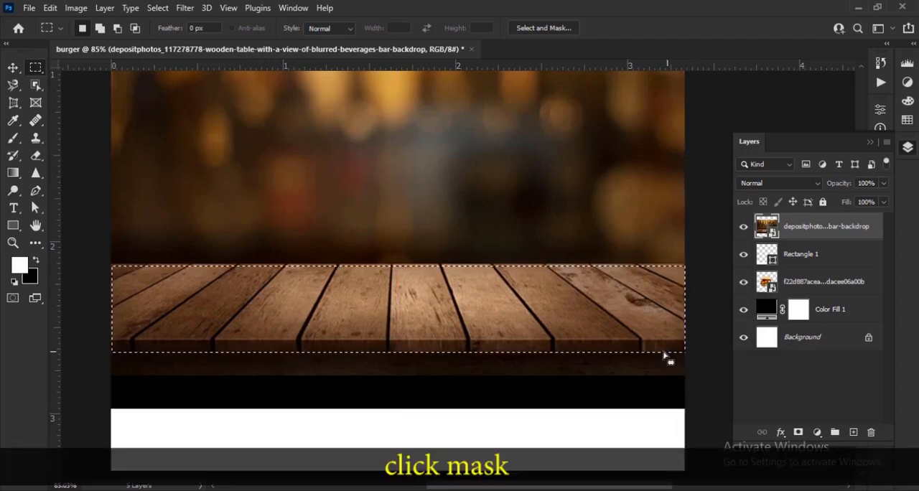
pyautogui.click(797, 433)
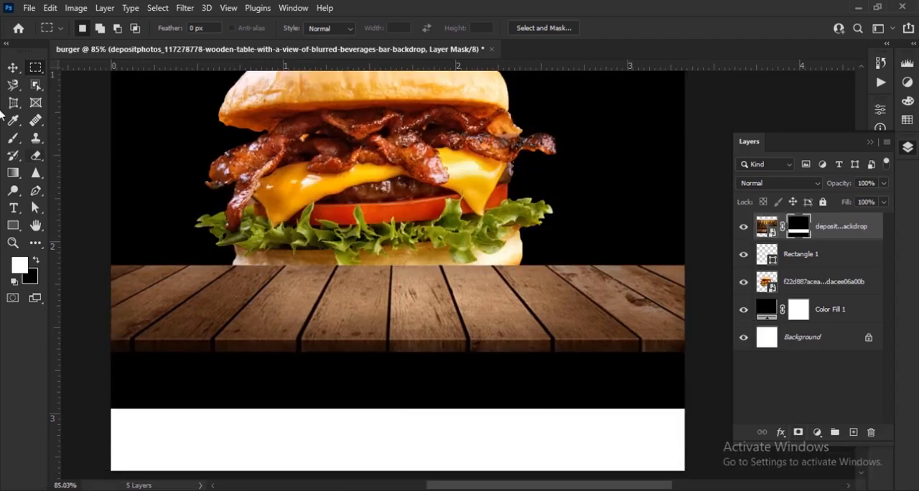
# Convert the masked planks layer to a smart object and move it beneath the burger layer, down against the white strip
pyautogui.click(13, 66)
pyautogui.rightClick(865, 231)
pyautogui.click(760, 143)
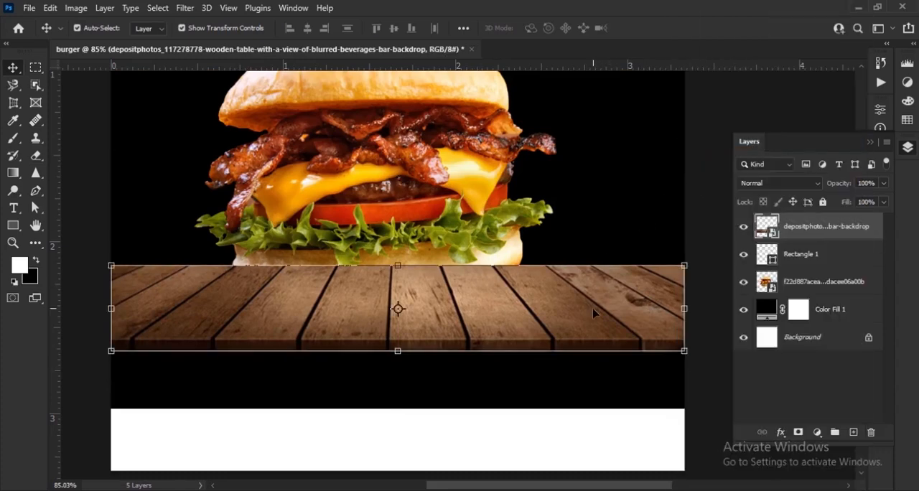
pyautogui.moveTo(796, 228); pyautogui.dragTo(818, 296)
pyautogui.moveTo(608, 325); pyautogui.dragTo(606, 396)
# Move the burger down so that it stands on the wooden planks, near the canvas's horizontal centre
pyautogui.moveTo(458, 195); pyautogui.dragTo(487, 248)
pyautogui.scroll(-3, 409, 244)
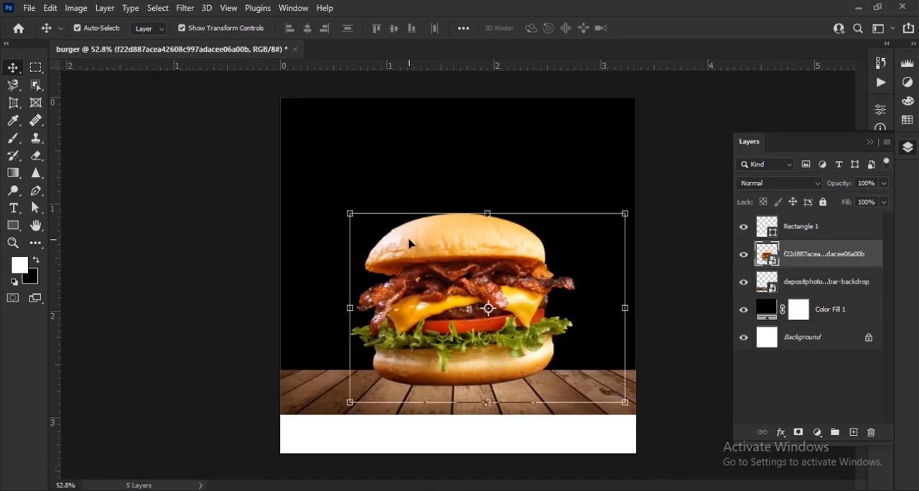
pyautogui.moveTo(518, 294); pyautogui.dragTo(514, 288)
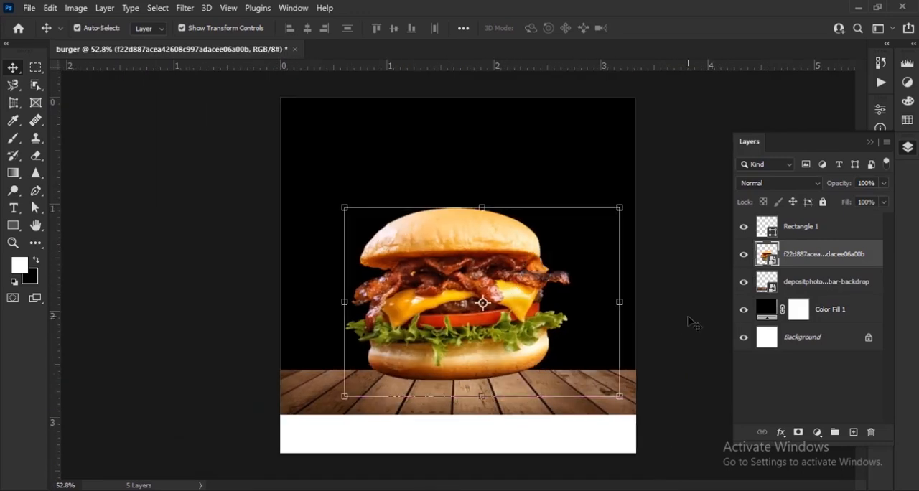
# Resize the burger to 19.63% and settle its bottom bun on the wooden planks
pyautogui.scroll(2, 495, 311)
pyautogui.moveTo(476, 170); pyautogui.dragTo(476, 196)
pyautogui.press('Return')
pyautogui.scroll(-6, 488, 276)
pyautogui.scroll(6, 495, 283)
pyautogui.moveTo(502, 283); pyautogui.dragTo(506, 296)
pyautogui.scroll(-2, 503, 293)
pyautogui.moveTo(487, 236)
pyautogui.mouseDown()
pyautogui.moveTo(487, 211)
pyautogui.moveTo(489, 219)
pyautogui.mouseUp()
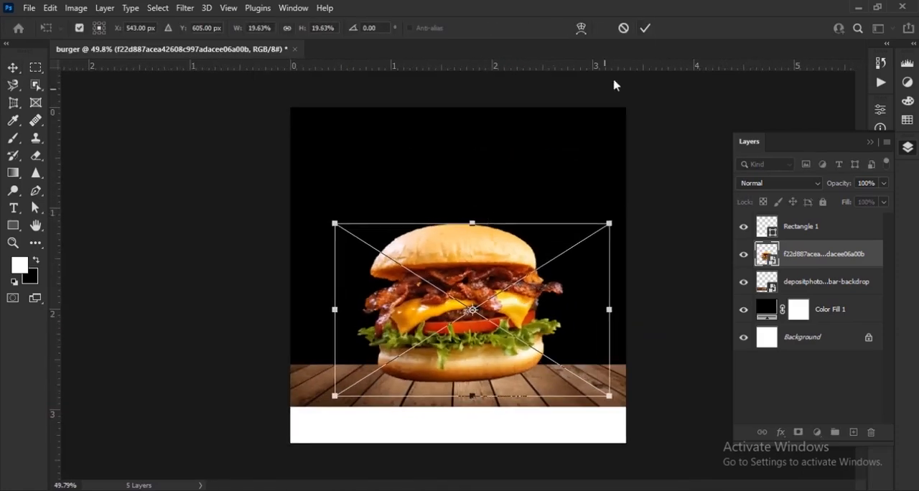
pyautogui.press('Return')
pyautogui.scroll(1, 463, 280)
pyautogui.scroll(-2, 465, 277)
# Duplicate the burger layer twice and scale down the topmost copy
pyautogui.hotkey('ctrl', 'j')
pyautogui.hotkey('ctrl', 'j')
pyautogui.scroll(3, 512, 307)
pyautogui.hotkey('ctrl', 't')
pyautogui.moveTo(469, 156); pyautogui.dragTo(476, 195)
pyautogui.press('Return')
# Move the smaller burger copy to the front right of the large burger and adjust its size
pyautogui.scroll(2, 542, 344)
pyautogui.moveTo(496, 305); pyautogui.dragTo(671, 375)
pyautogui.moveTo(671, 375); pyautogui.dragTo(608, 272)
pyautogui.moveTo(537, 94); pyautogui.dragTo(540, 112)
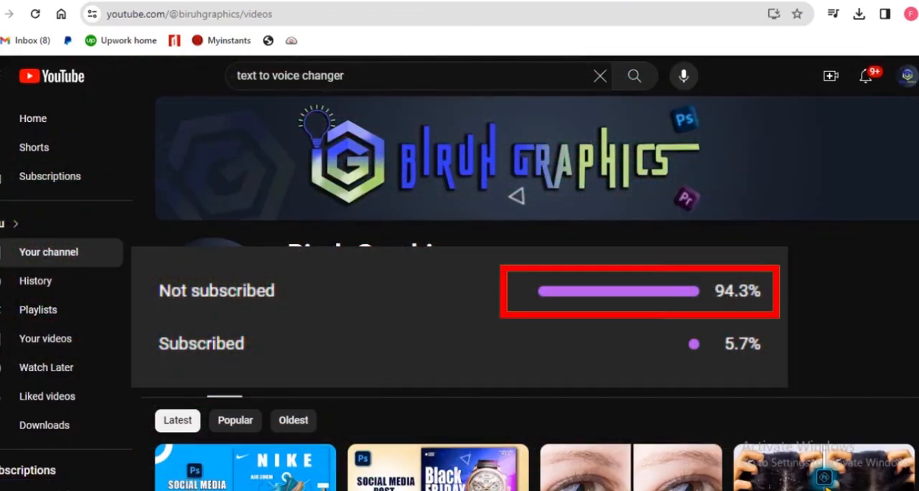
pyautogui.scroll(-8, 459, 287)
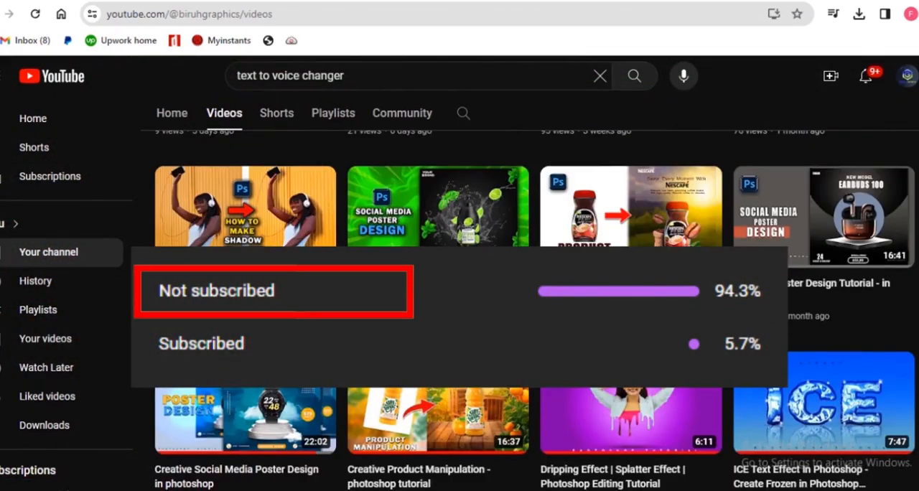
pyautogui.scroll(-10, 525, 310)
pyautogui.scroll(-3, 459, 287)
pyautogui.scroll(-3, 459, 287)
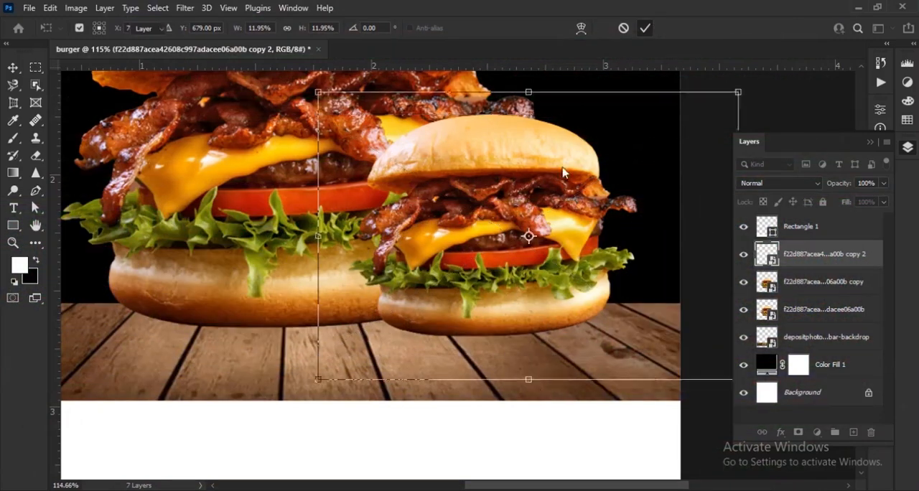
# Reposition the right-hand burger copy on the planks and set its scale to 12.74%
pyautogui.scroll(3, 467, 208)
pyautogui.moveTo(521, 202); pyautogui.dragTo(539, 228)
pyautogui.moveTo(484, 120)
pyautogui.mouseDown()
pyautogui.moveTo(505, 117)
pyautogui.moveTo(500, 112)
pyautogui.mouseUp()
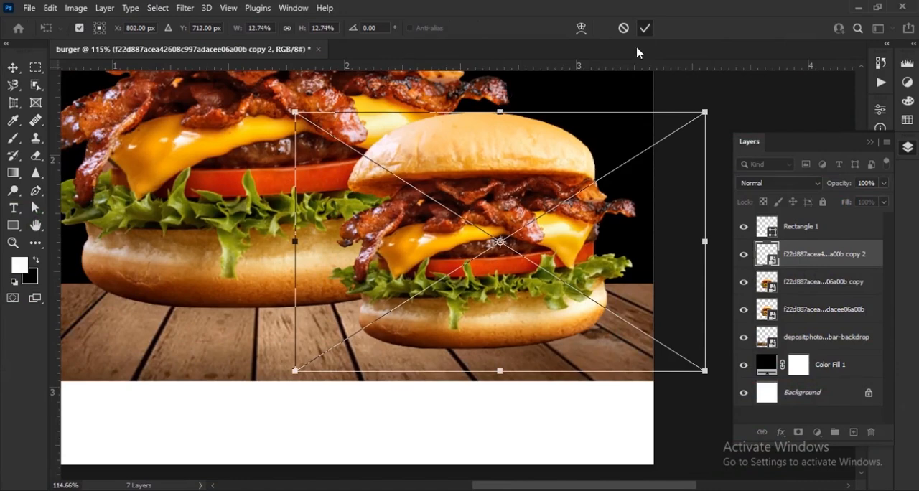
pyautogui.click(644, 30)
pyautogui.click(746, 107)
# Scale the other full-size burger copy down to about the size of the small right-hand burger
pyautogui.scroll(-4, 391, 240)
pyautogui.moveTo(399, 239); pyautogui.dragTo(479, 273)
pyautogui.click(436, 238)
pyautogui.moveTo(431, 222); pyautogui.dragTo(478, 254)
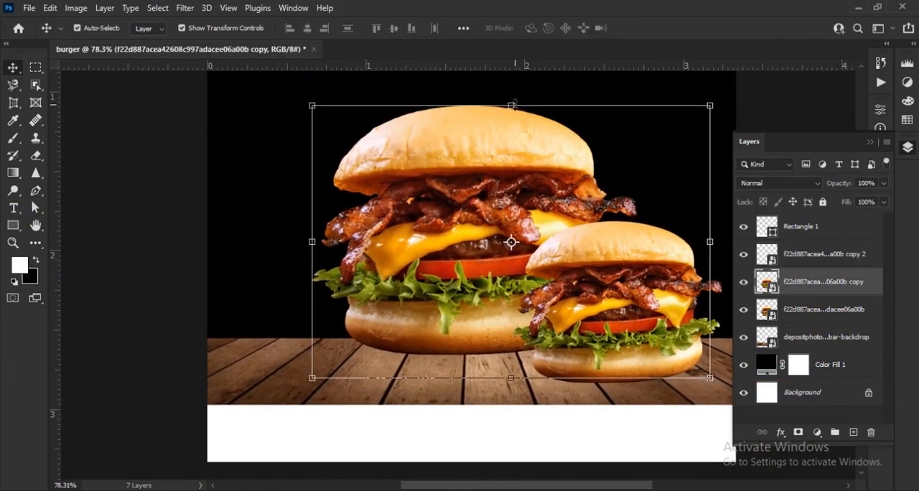
pyautogui.moveTo(514, 103); pyautogui.dragTo(515, 145)
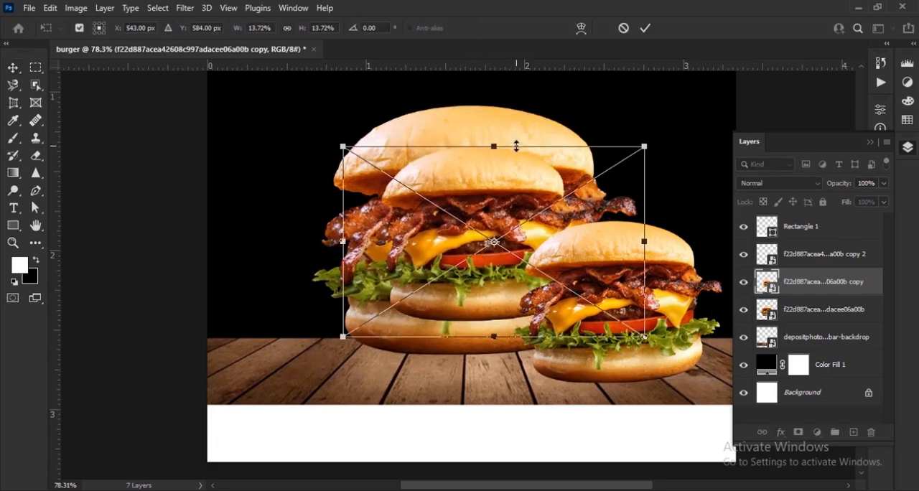
pyautogui.click(645, 28)
# Move the second small burger onto the planks at the front left of the large burger
pyautogui.scroll(3, 476, 310)
pyautogui.moveTo(520, 272); pyautogui.dragTo(373, 365)
pyautogui.scroll(-6, 654, 379)
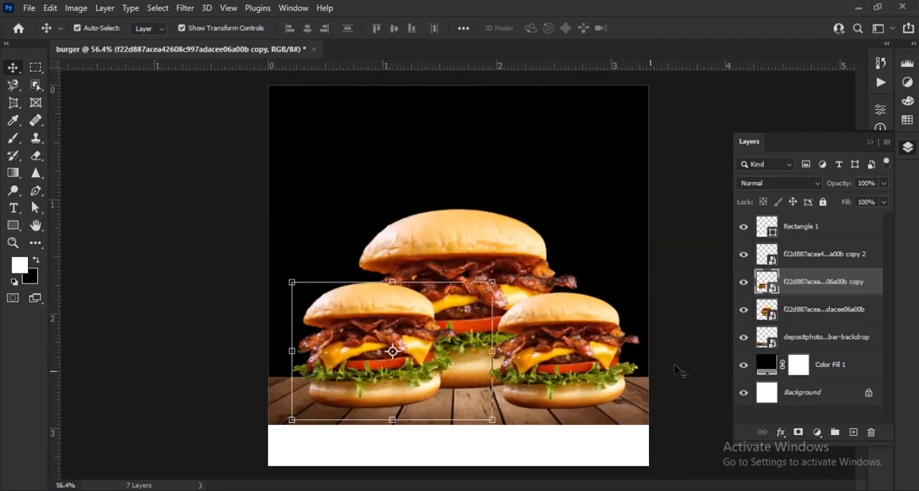
pyautogui.click(687, 357)
pyautogui.scroll(-1, 558, 329)
pyautogui.scroll(1, 528, 357)
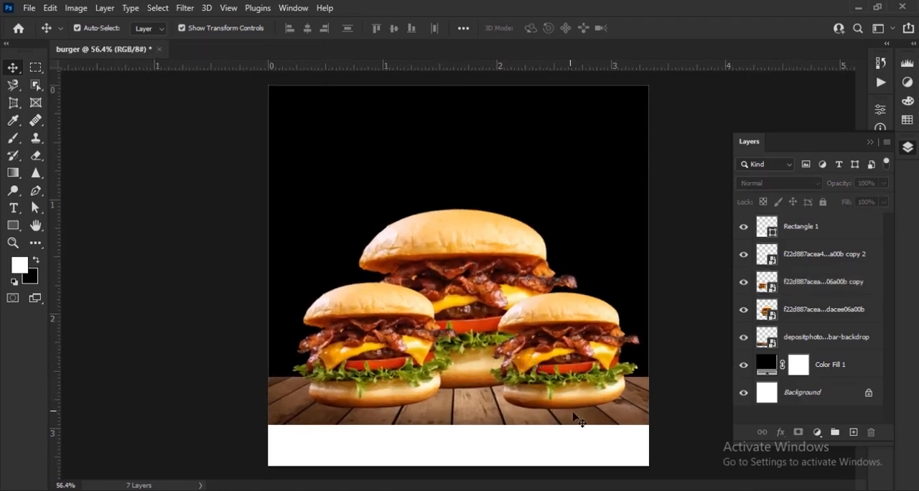
# Hide all three burger layers while keeping the wooden planks layer visible
pyautogui.scroll(1, 577, 413)
pyautogui.scroll(-1, 590, 397)
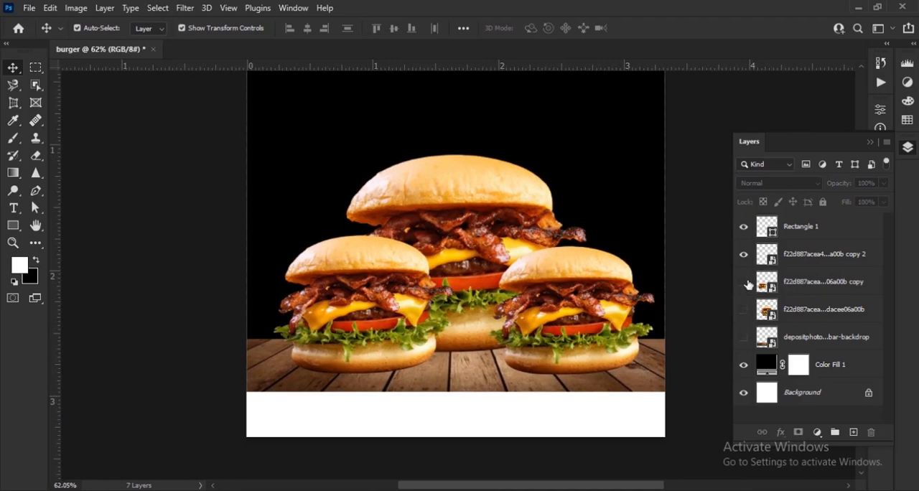
pyautogui.click(743, 281)
pyautogui.click(743, 336)
pyautogui.click(744, 254)
pyautogui.scroll(-1, 464, 266)
# Add a new layer and set the starting color stop of a color-to-transparent gradient to bright blue
pyautogui.click(851, 432)
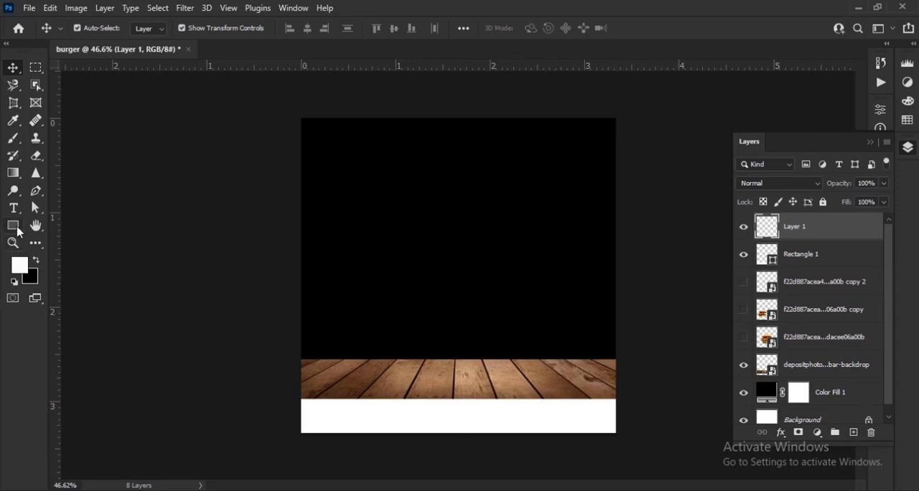
pyautogui.moveTo(13, 181); pyautogui.dragTo(62, 176)
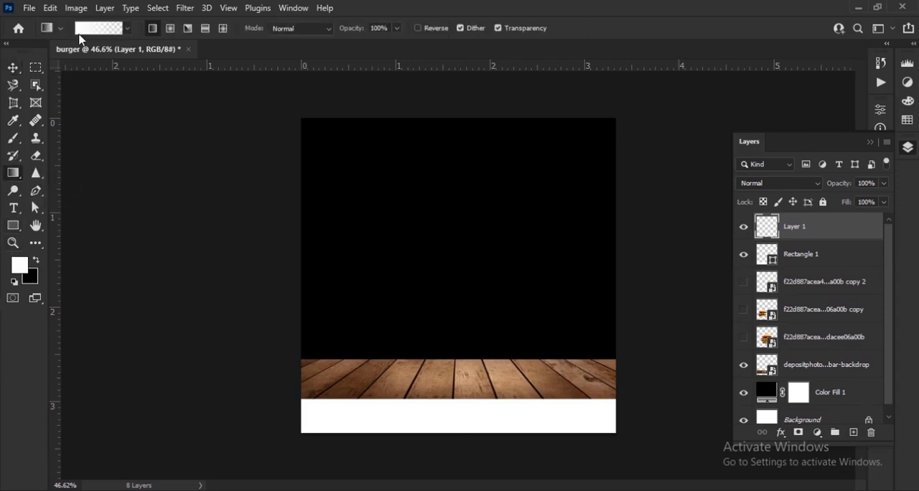
pyautogui.click(82, 33)
pyautogui.doubleClick(424, 322)
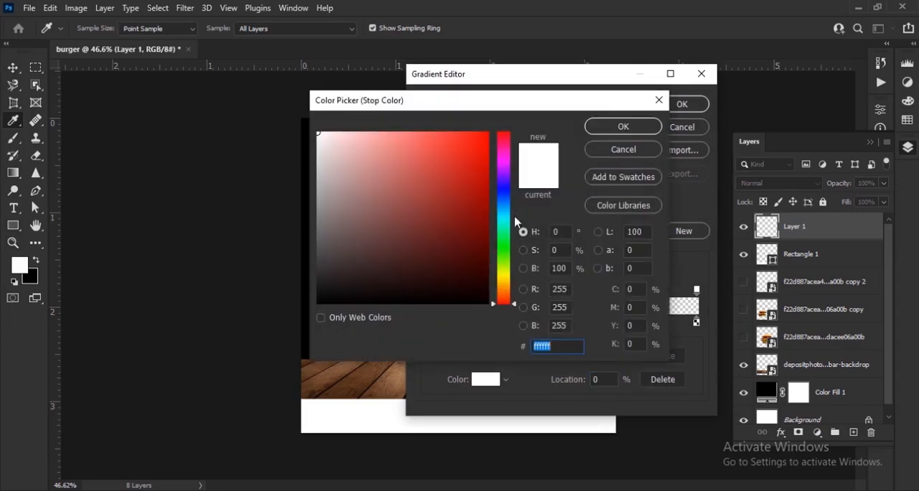
pyautogui.moveTo(505, 216); pyautogui.dragTo(505, 214)
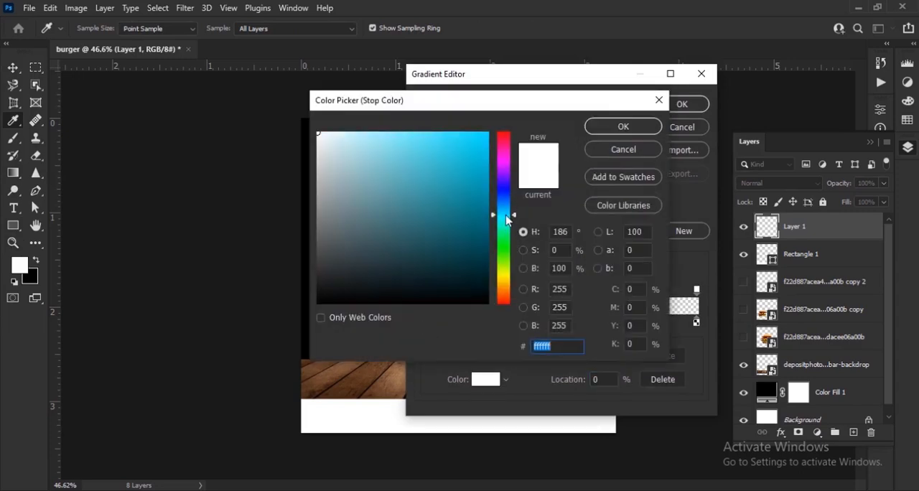
pyautogui.moveTo(461, 190); pyautogui.dragTo(512, 111)
pyautogui.moveTo(505, 214); pyautogui.dragTo(506, 215)
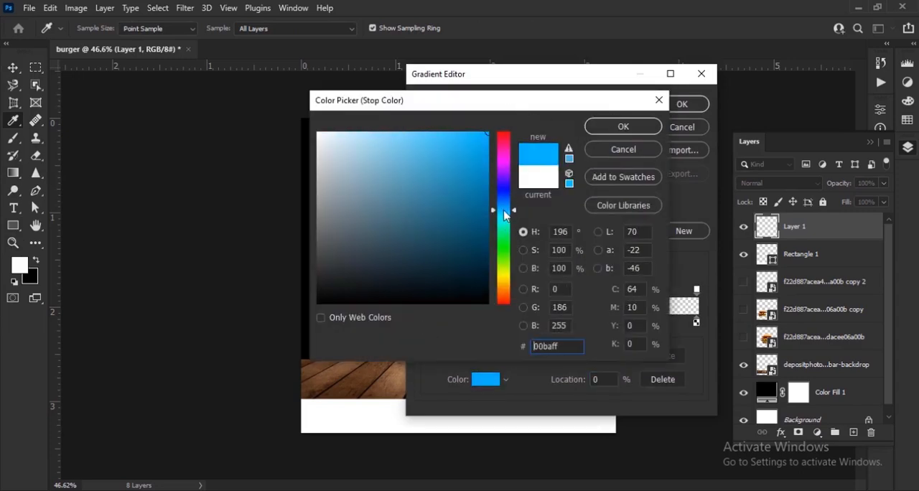
pyautogui.click(623, 128)
# Delete the gradient's color stop at 100% and fill the new layer with a vertical gradient, blue at the bottom fading out near the top
pyautogui.click(697, 323)
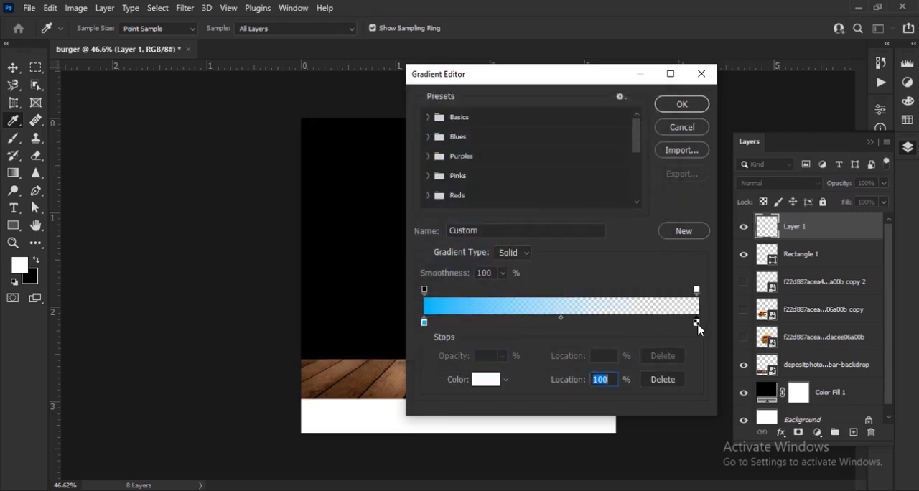
pyautogui.click(662, 378)
pyautogui.click(682, 104)
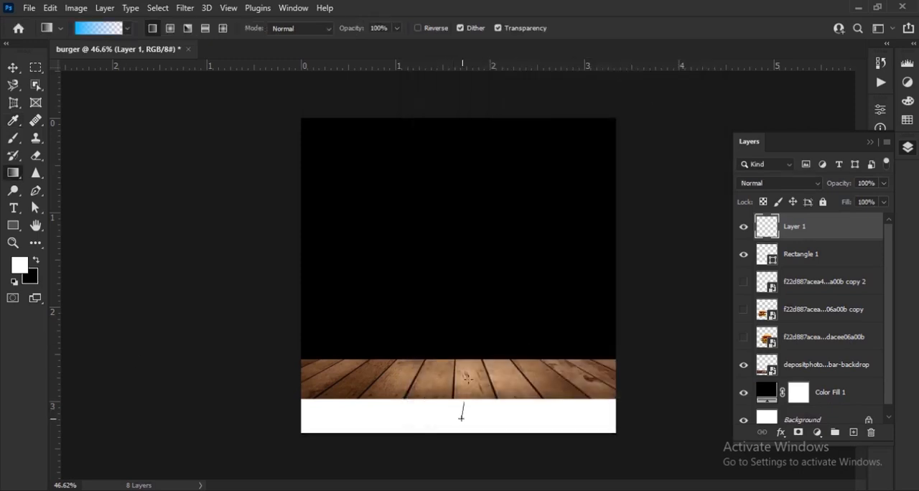
pyautogui.moveTo(451, 153); pyautogui.dragTo(451, 150)
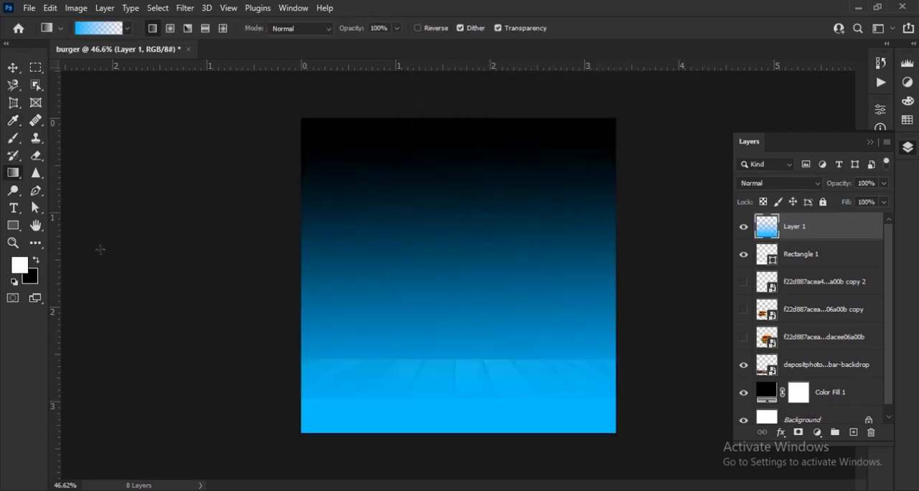
# Start the Wave distortion on the blue gradient layer with amplitude 143 to 221 and vertical scale 60%
pyautogui.click(13, 69)
pyautogui.click(184, 8)
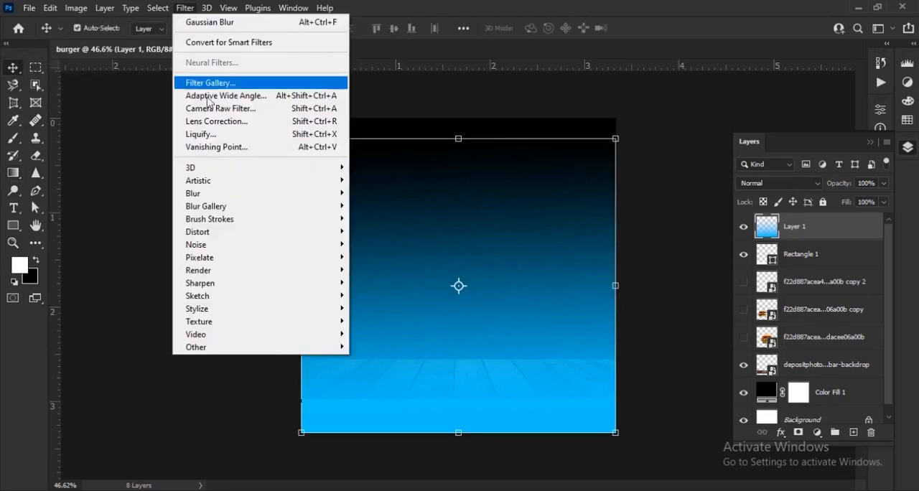
pyautogui.moveTo(239, 242)
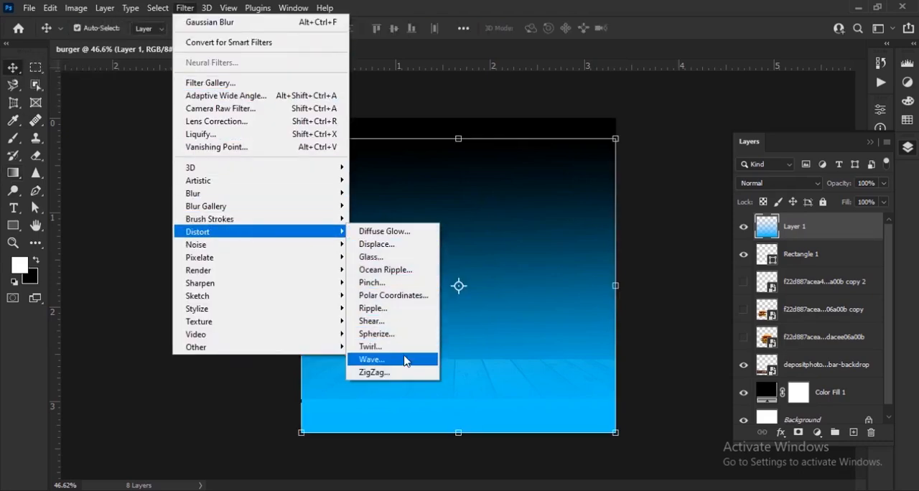
pyautogui.click(373, 359)
pyautogui.moveTo(248, 165)
pyautogui.mouseDown()
pyautogui.moveTo(271, 170)
pyautogui.moveTo(246, 169)
pyautogui.mouseUp()
pyautogui.moveTo(258, 224)
pyautogui.mouseDown()
pyautogui.moveTo(277, 228)
pyautogui.moveTo(264, 227)
pyautogui.mouseUp()
pyautogui.moveTo(276, 234)
pyautogui.mouseDown()
pyautogui.moveTo(300, 237)
pyautogui.moveTo(254, 242)
pyautogui.moveTo(269, 240)
pyautogui.mouseUp()
pyautogui.moveTo(406, 297); pyautogui.dragTo(397, 299)
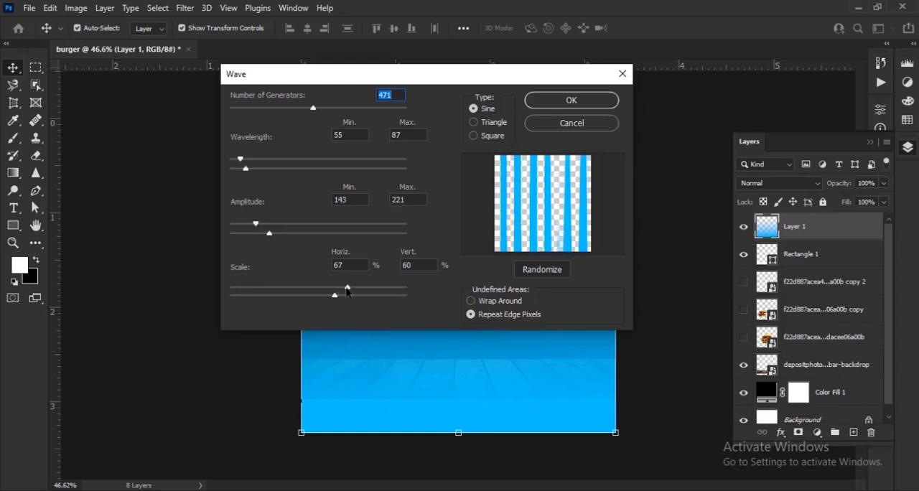
# Set the Wave filter to 402 generators, wavelength 47 to 71 and horizontal scale 49%, and apply it
pyautogui.moveTo(334, 114); pyautogui.dragTo(272, 113)
pyautogui.moveTo(252, 164); pyautogui.dragTo(244, 162)
pyautogui.moveTo(274, 110); pyautogui.dragTo(271, 112)
pyautogui.moveTo(244, 160); pyautogui.dragTo(243, 168)
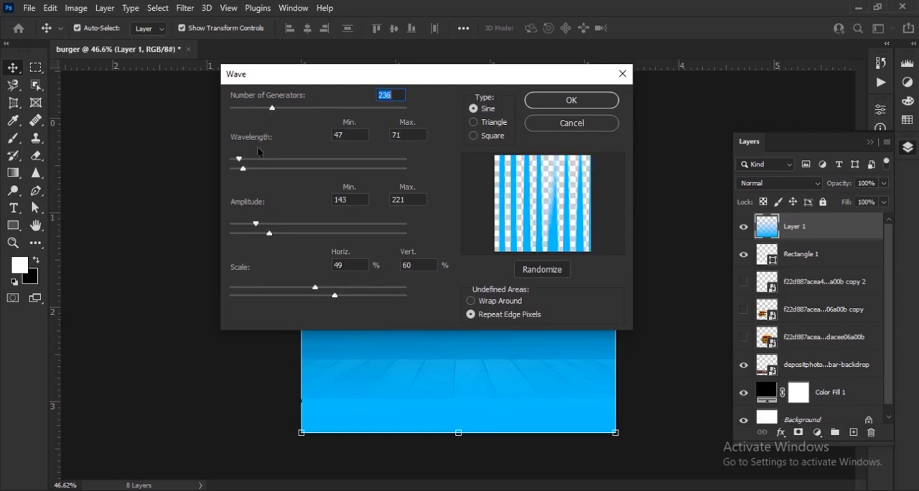
pyautogui.moveTo(272, 109); pyautogui.dragTo(301, 115)
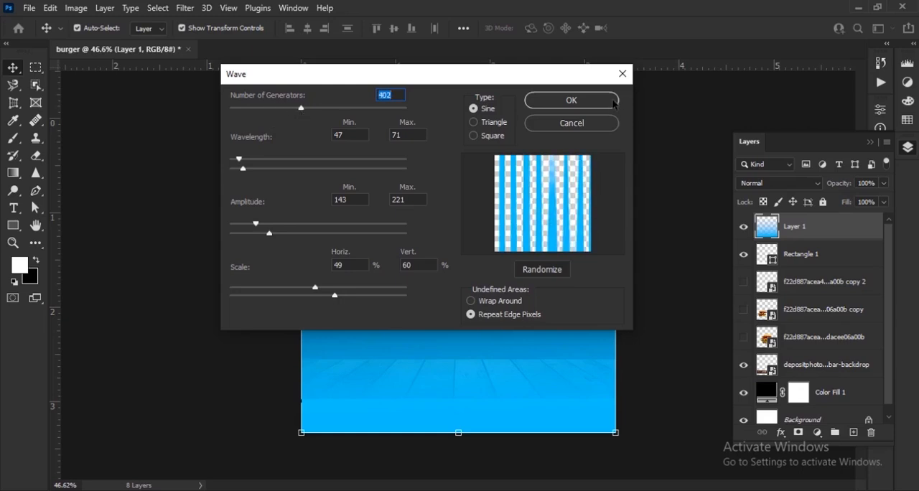
pyautogui.click(572, 101)
# Turn the stripes into rays with Polar Coordinates, Rectangular to Polar, and scale the layer to 76.45% about its center
pyautogui.click(186, 8)
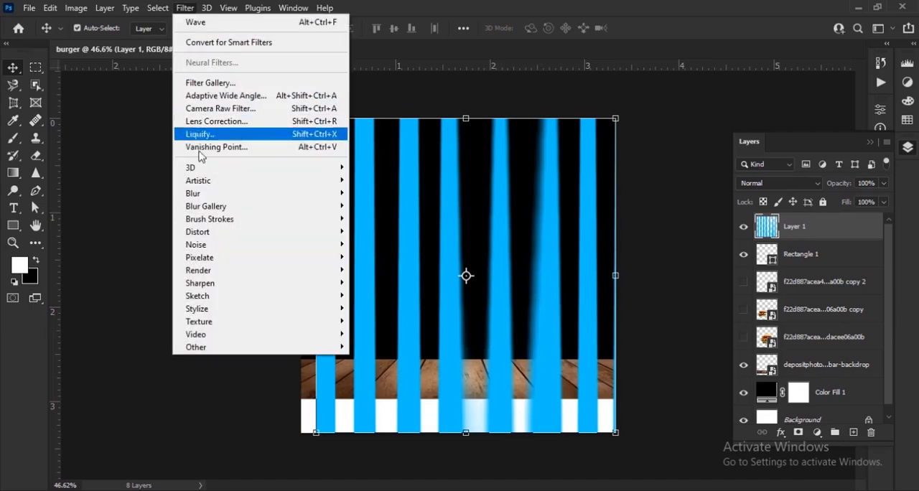
pyautogui.moveTo(230, 234)
pyautogui.click(400, 298)
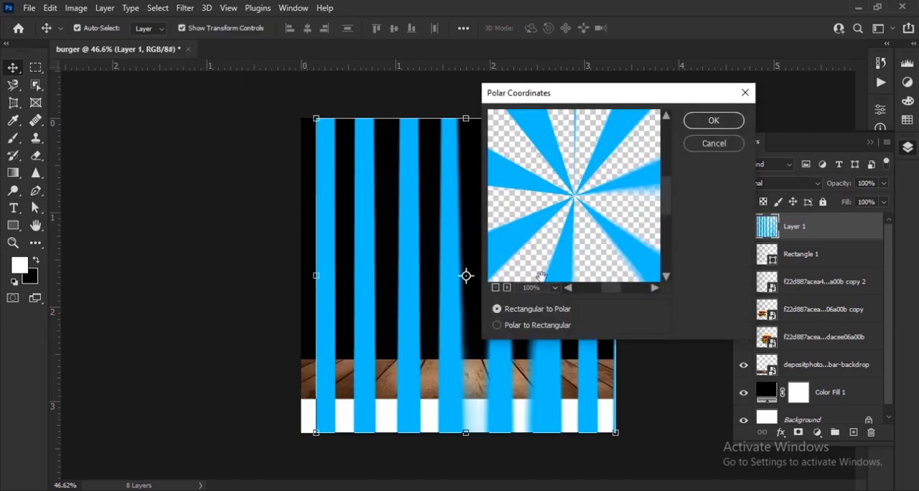
pyautogui.click(712, 122)
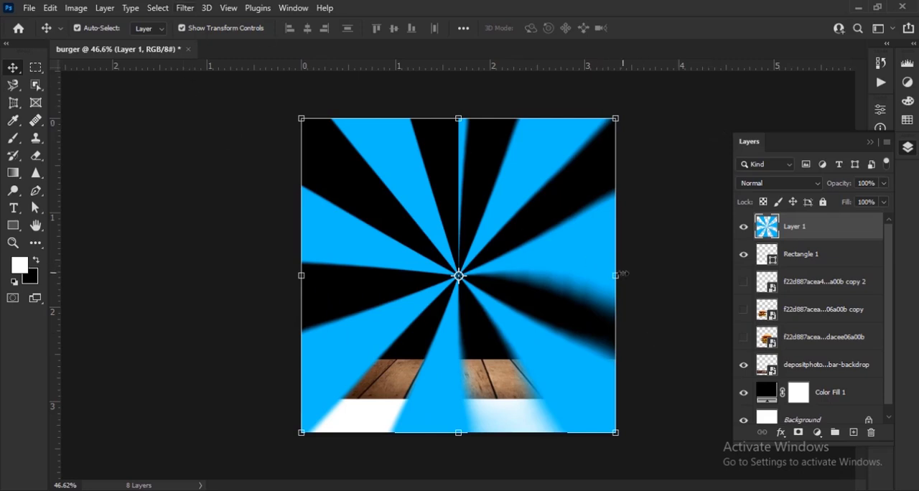
pyautogui.moveTo(617, 275); pyautogui.dragTo(585, 276)
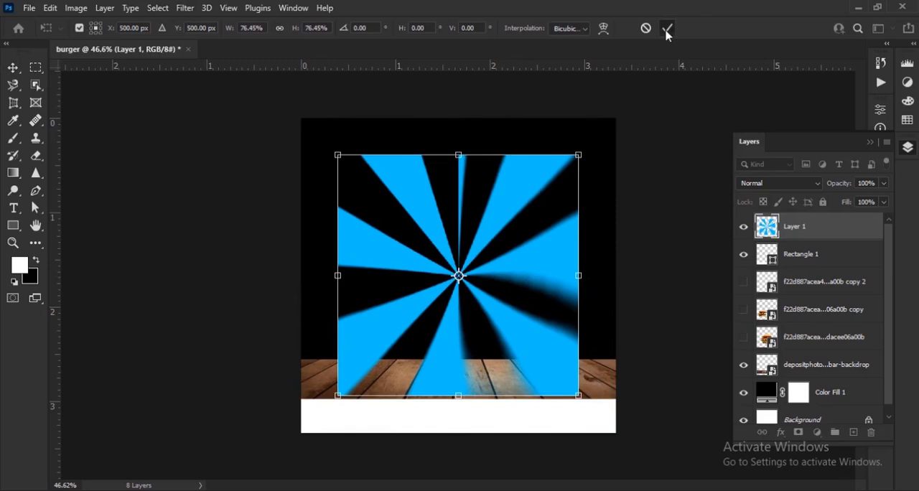
pyautogui.click(666, 30)
# Apply the Twirl distortion to the blue rays with an angle of 53°
pyautogui.click(183, 8)
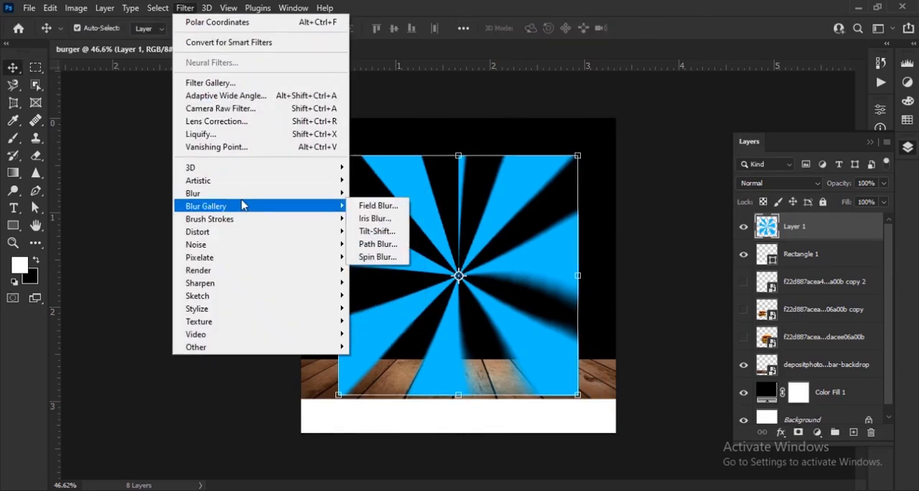
pyautogui.moveTo(251, 232)
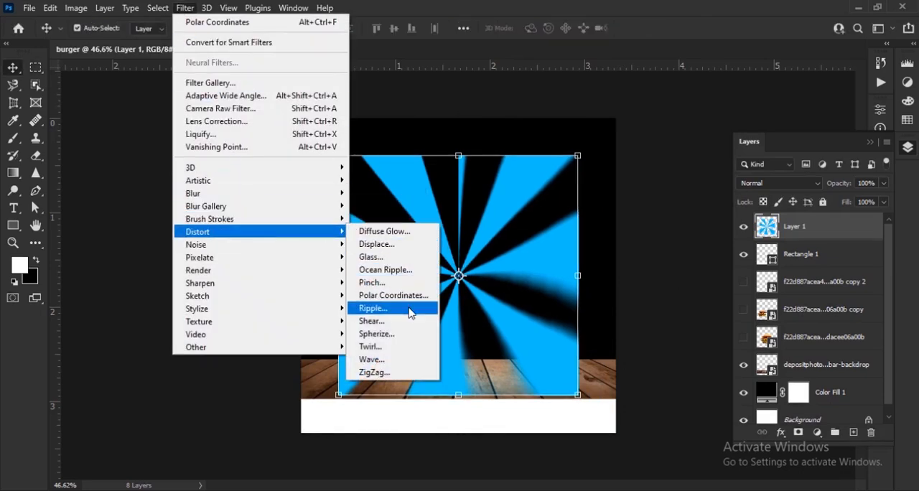
pyautogui.click(408, 347)
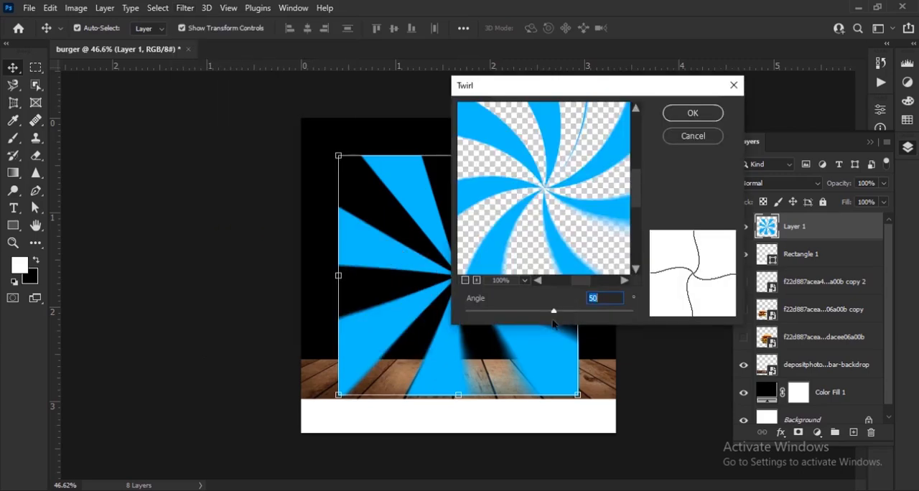
pyautogui.moveTo(538, 311)
pyautogui.mouseDown()
pyautogui.moveTo(529, 311)
pyautogui.moveTo(554, 316)
pyautogui.mouseUp()
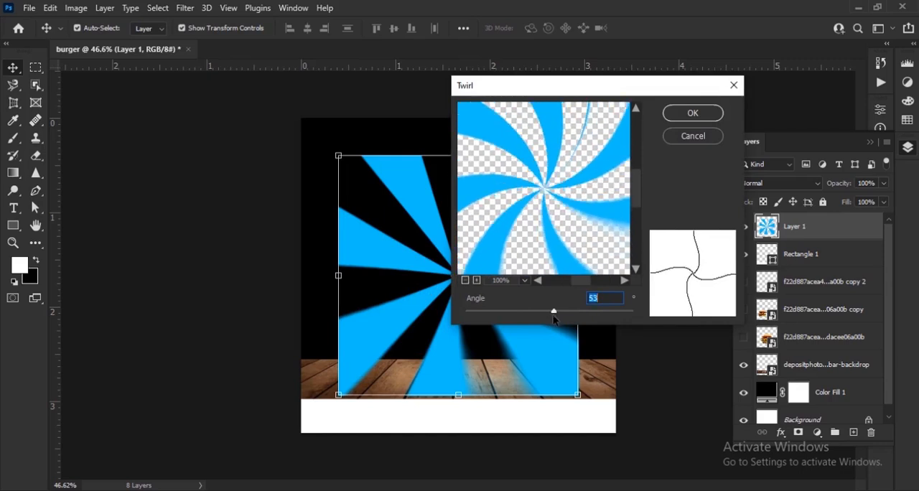
pyautogui.press('Return')
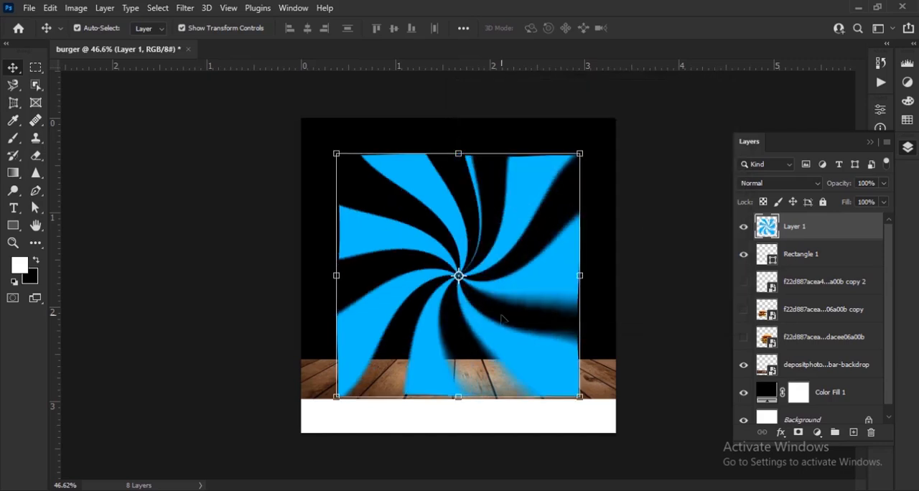
# Soften the blue swirl with a Gaussian Blur of 8.2 pixels radius
pyautogui.scroll(2, 526, 284)
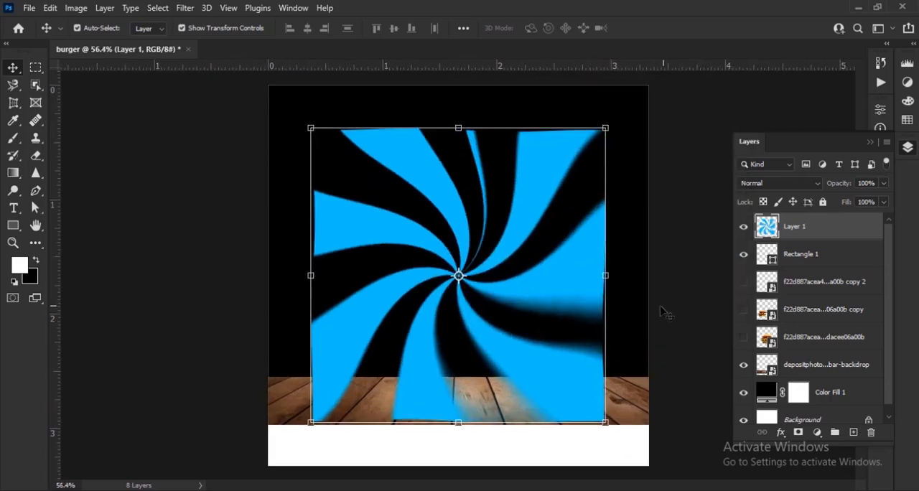
pyautogui.click(184, 8)
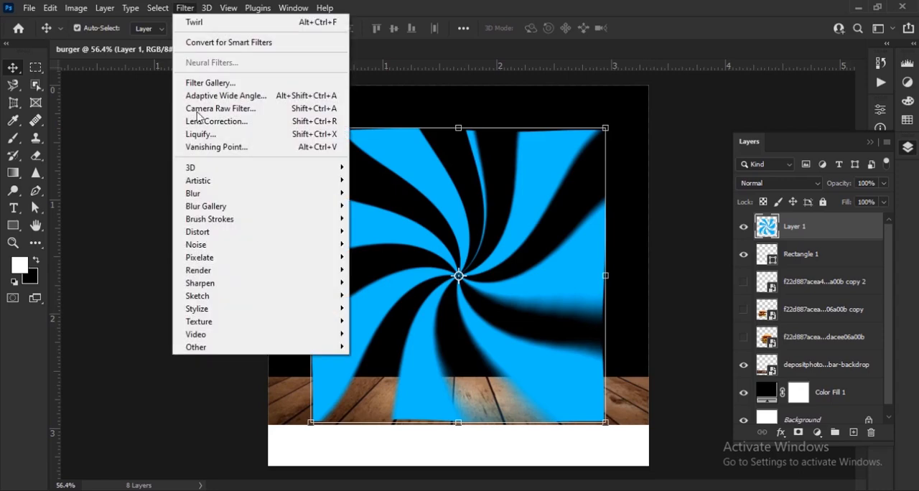
pyautogui.moveTo(216, 193)
pyautogui.click(388, 229)
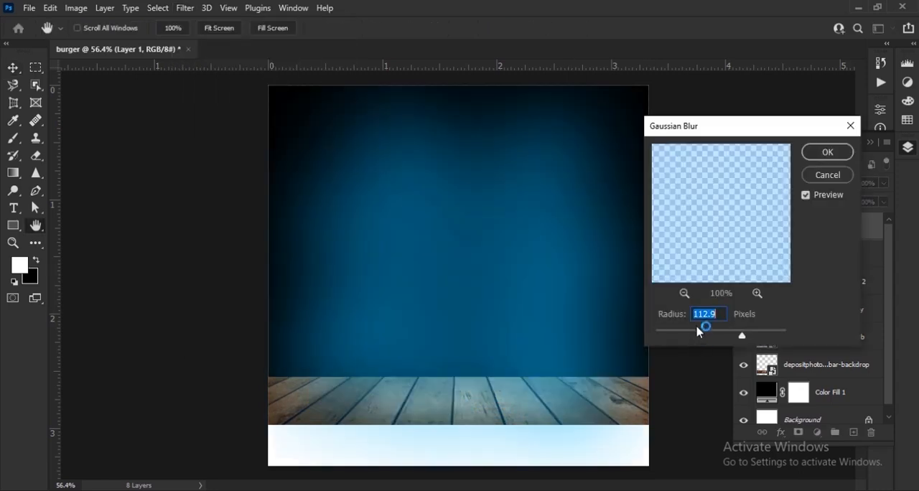
pyautogui.moveTo(689, 336)
pyautogui.mouseDown()
pyautogui.moveTo(708, 337)
pyautogui.moveTo(697, 337)
pyautogui.mouseUp()
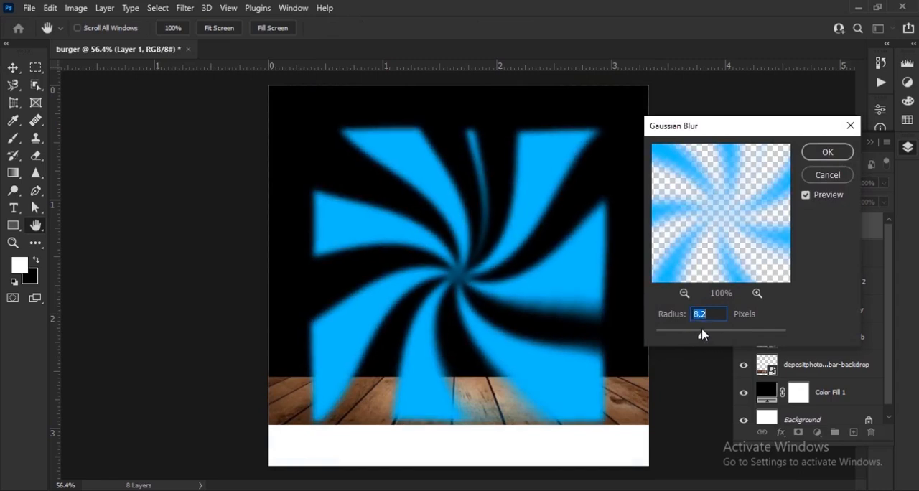
pyautogui.click(826, 152)
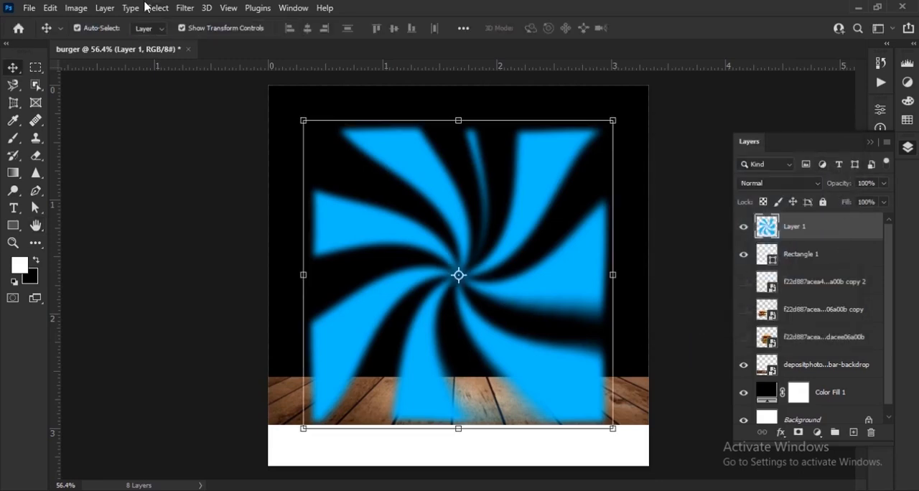
# Apply a Motion Blur to the blue swirl with a distance of about 33 pixels
pyautogui.click(185, 8)
pyautogui.moveTo(298, 215)
pyautogui.click(383, 269)
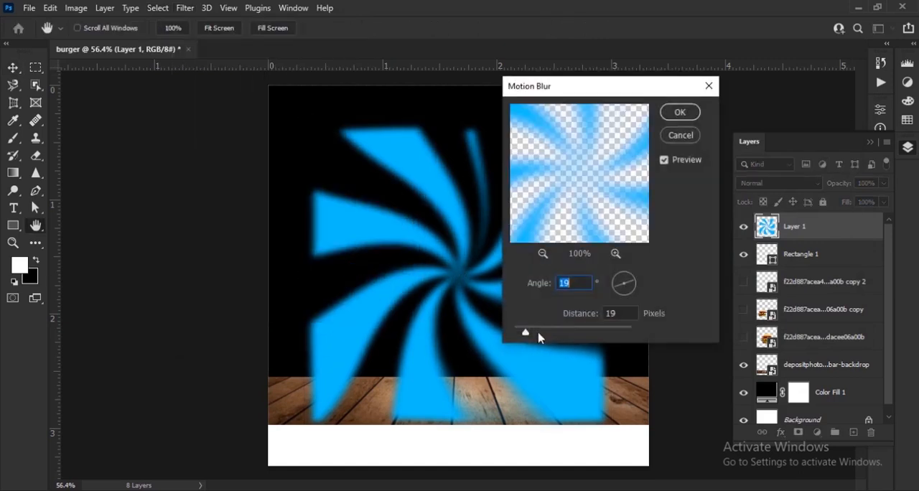
pyautogui.moveTo(537, 333)
pyautogui.mouseDown()
pyautogui.moveTo(547, 334)
pyautogui.moveTo(539, 335)
pyautogui.mouseUp()
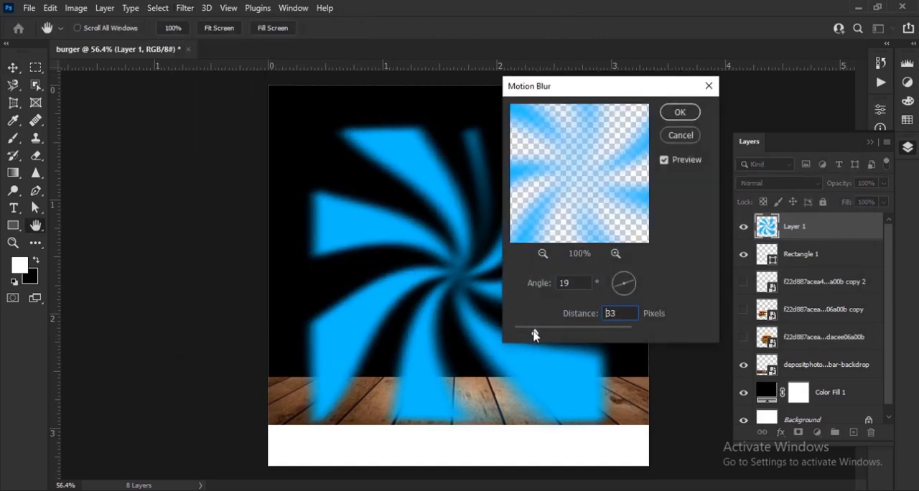
pyautogui.click(622, 289)
pyautogui.click(682, 112)
# Move the blue swirl layer beneath the wooden planks layer and deselect it
pyautogui.moveTo(798, 236); pyautogui.dragTo(800, 379)
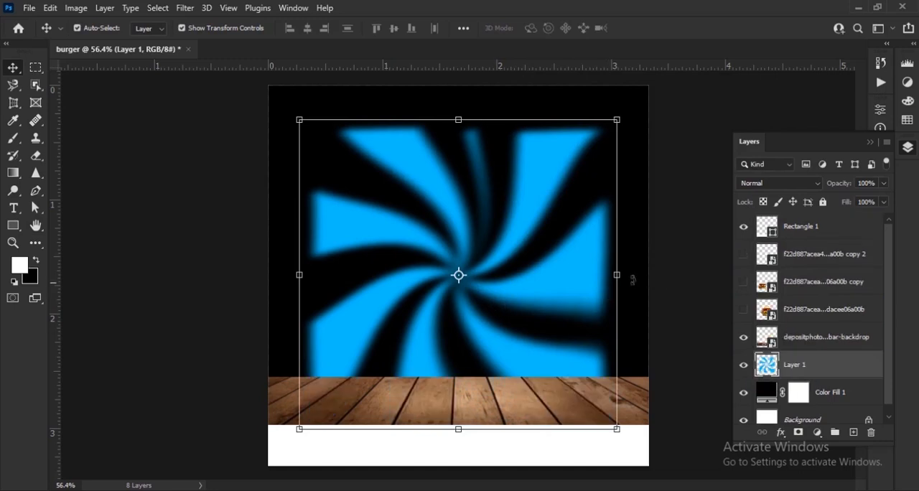
pyautogui.click(707, 287)
pyautogui.scroll(-2, 546, 273)
pyautogui.scroll(4, 525, 260)
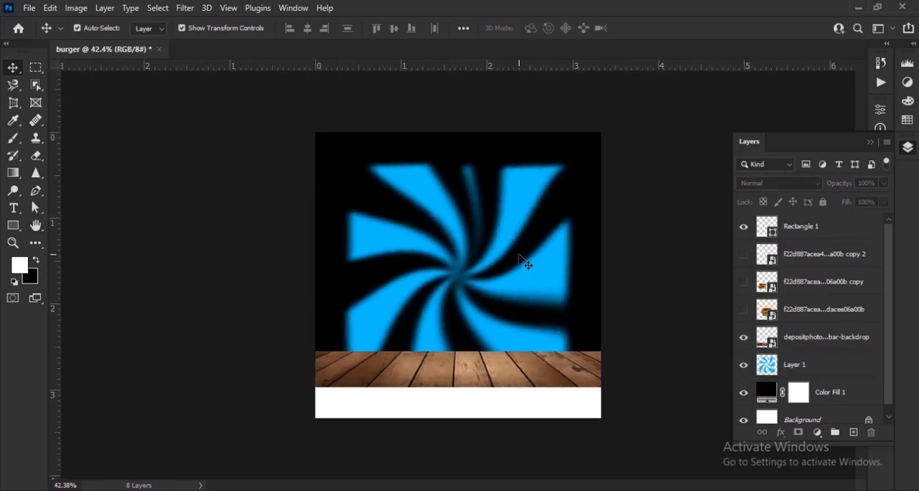
pyautogui.scroll(-1, 502, 273)
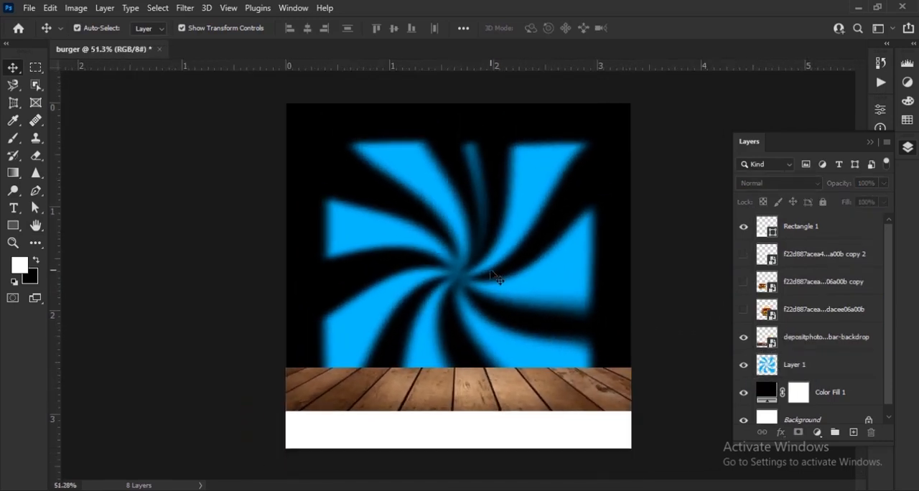
pyautogui.scroll(1, 596, 280)
# Add a layer mask to the blue swirl layer and ready a soft round brush at 60% opacity
pyautogui.click(598, 279)
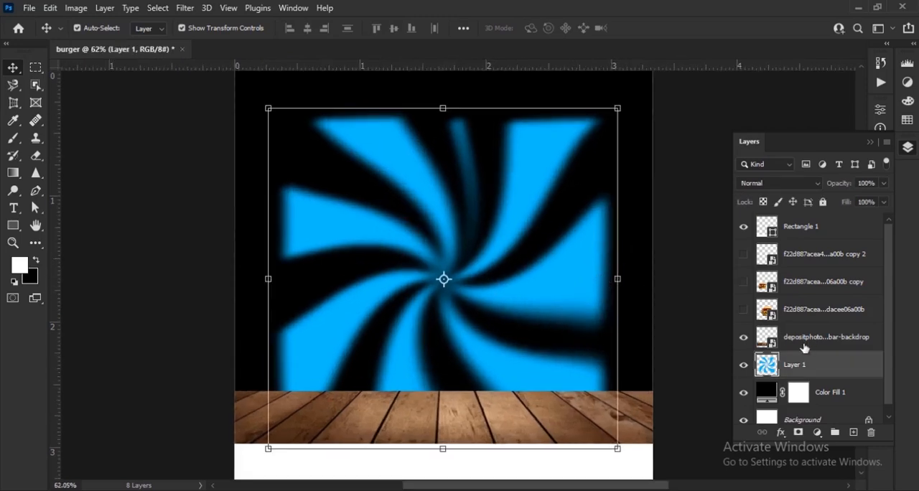
pyautogui.click(798, 432)
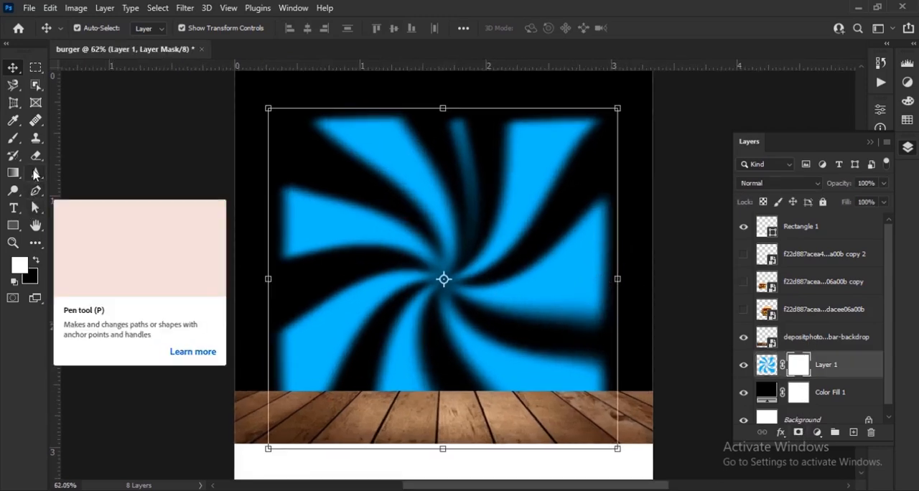
pyautogui.click(13, 138)
pyautogui.click(98, 28)
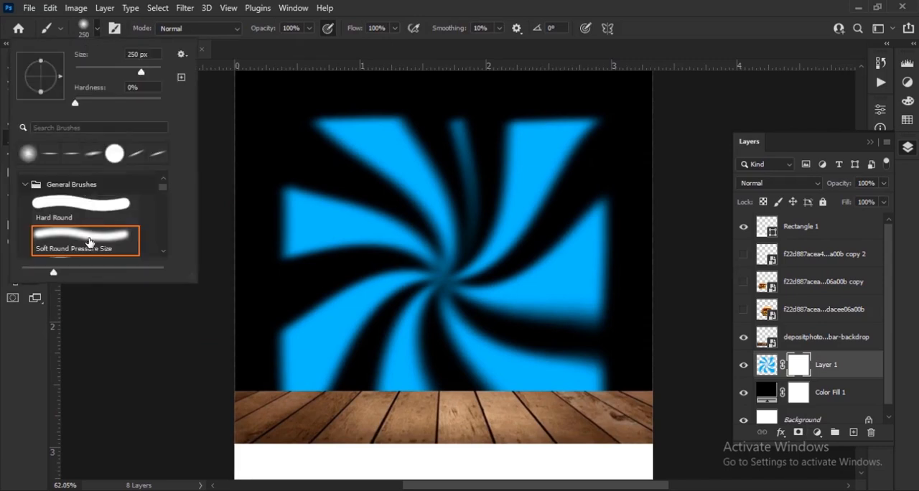
pyautogui.click(98, 29)
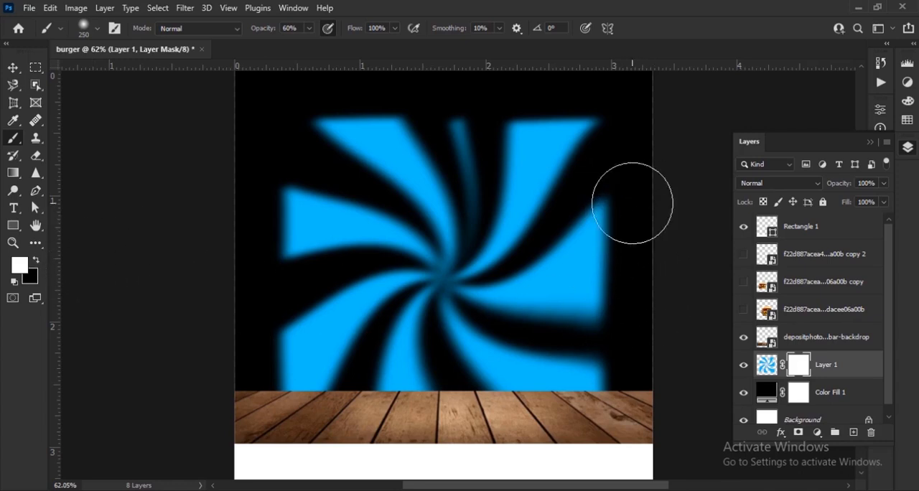
# Paint black on the swirl's layer mask with the soft brush to fade the outer ends of the blue rays
pyautogui.moveTo(626, 295)
pyautogui.mouseDown()
pyautogui.moveTo(634, 211)
pyautogui.moveTo(631, 271)
pyautogui.moveTo(590, 92)
pyautogui.moveTo(518, 92)
pyautogui.moveTo(574, 117)
pyautogui.moveTo(338, 94)
pyautogui.moveTo(584, 91)
pyautogui.mouseUp()
pyautogui.scroll(6, 586, 91)
pyautogui.press('[')
pyautogui.press('[')
pyautogui.press('[')
pyautogui.press('[')
pyautogui.moveTo(496, 132)
pyautogui.mouseDown()
pyautogui.moveTo(443, 129)
pyautogui.moveTo(519, 154)
pyautogui.moveTo(498, 132)
pyautogui.mouseUp()
pyautogui.moveTo(508, 179); pyautogui.dragTo(495, 209)
pyautogui.hscroll(-3, 344, 131)
pyautogui.moveTo(327, 128)
pyautogui.mouseDown()
pyautogui.moveTo(281, 127)
pyautogui.moveTo(396, 117)
pyautogui.moveTo(299, 297)
pyautogui.mouseUp()
pyautogui.scroll(-3, 299, 297)
pyautogui.hscroll(-2, 299, 297)
pyautogui.moveTo(287, 182)
pyautogui.mouseDown()
pyautogui.moveTo(248, 290)
pyautogui.moveTo(252, 194)
pyautogui.mouseUp()
pyautogui.scroll(-3, 397, 227)
pyautogui.moveTo(243, 372)
pyautogui.mouseDown()
pyautogui.moveTo(287, 381)
pyautogui.moveTo(305, 305)
pyautogui.mouseUp()
pyautogui.moveTo(541, 458); pyautogui.dragTo(281, 435)
pyautogui.moveTo(498, 392); pyautogui.dragTo(595, 392)
pyautogui.moveTo(567, 288); pyautogui.dragTo(584, 369)
pyautogui.moveTo(528, 159)
pyautogui.mouseDown()
pyautogui.moveTo(594, 277)
pyautogui.moveTo(558, 194)
pyautogui.mouseUp()
pyautogui.scroll(-4, 538, 251)
pyautogui.click(16, 68)
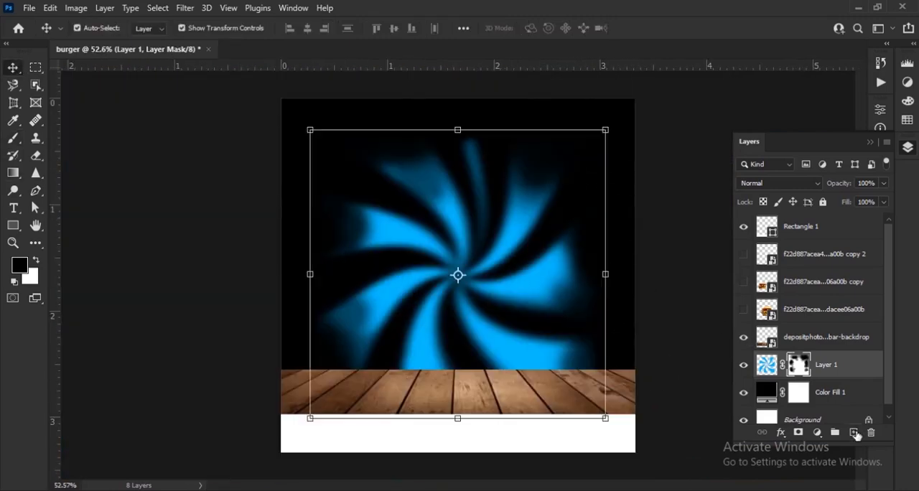
# Create an empty layer directly beneath the blue swirl layer
pyautogui.click(853, 433)
pyautogui.press('x')
pyautogui.moveTo(820, 365); pyautogui.dragTo(811, 404)
# Set the foreground colour to a blue sampled from the swirl and slightly darkened
pyautogui.click(20, 265)
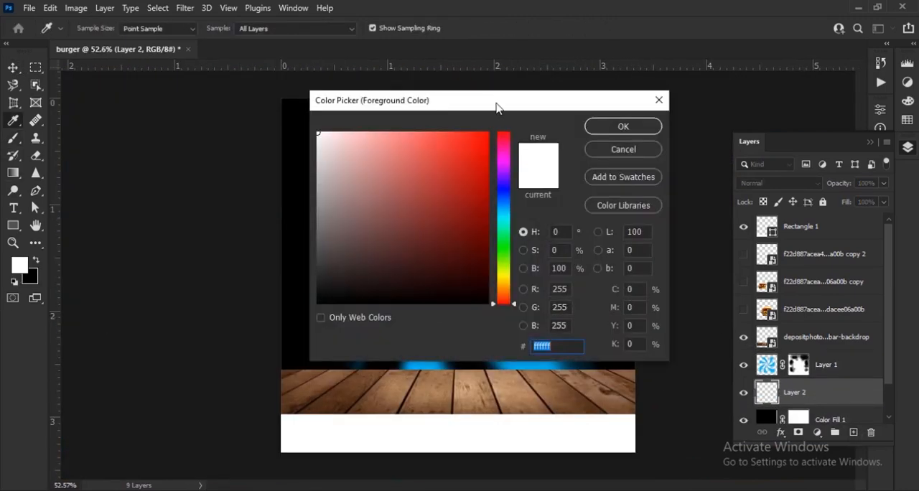
pyautogui.moveTo(496, 107); pyautogui.dragTo(661, 132)
pyautogui.click(401, 281)
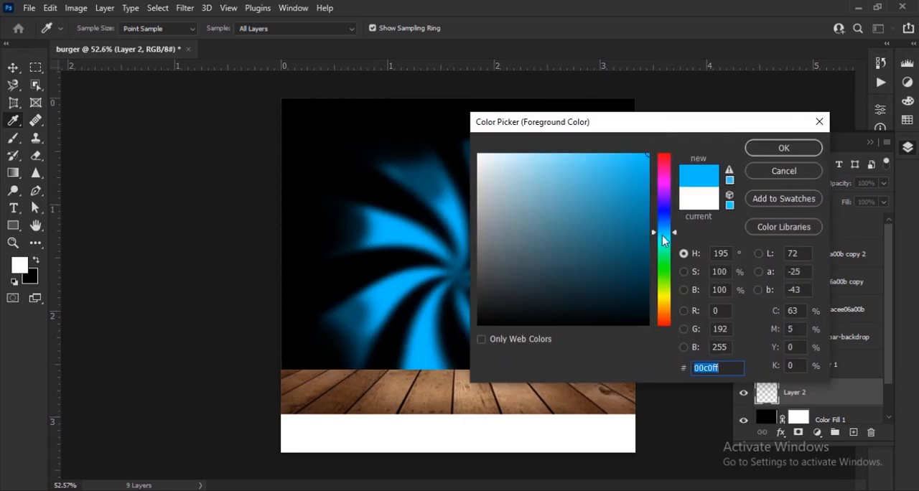
pyautogui.click(651, 182)
pyautogui.click(781, 148)
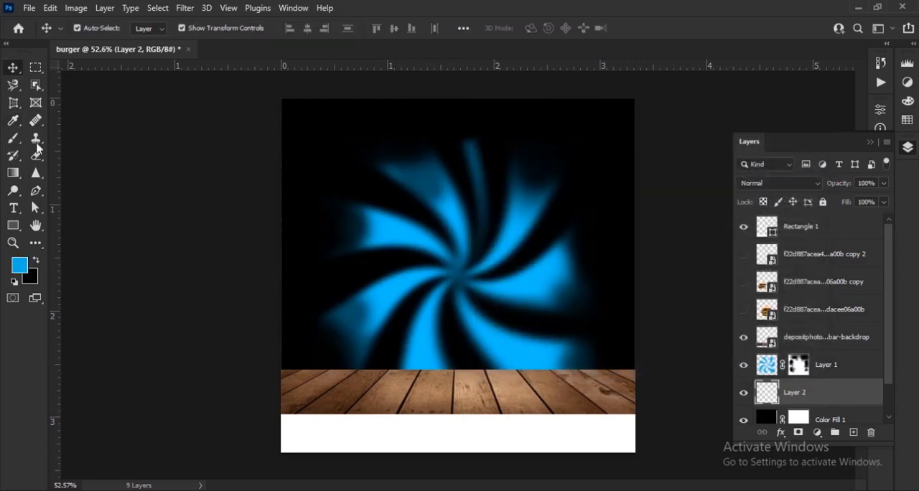
# Paint a soft blue glow behind the swirl's centre using a soft brush at 700 px and 600 px
pyautogui.click(13, 138)
pyautogui.press(']')
pyautogui.press(']')
pyautogui.press(']')
pyautogui.press(']')
pyautogui.press(']')
pyautogui.press(']')
pyautogui.press(']')
pyautogui.press(']')
pyautogui.press(']')
pyautogui.press('[')
pyautogui.click(455, 256)
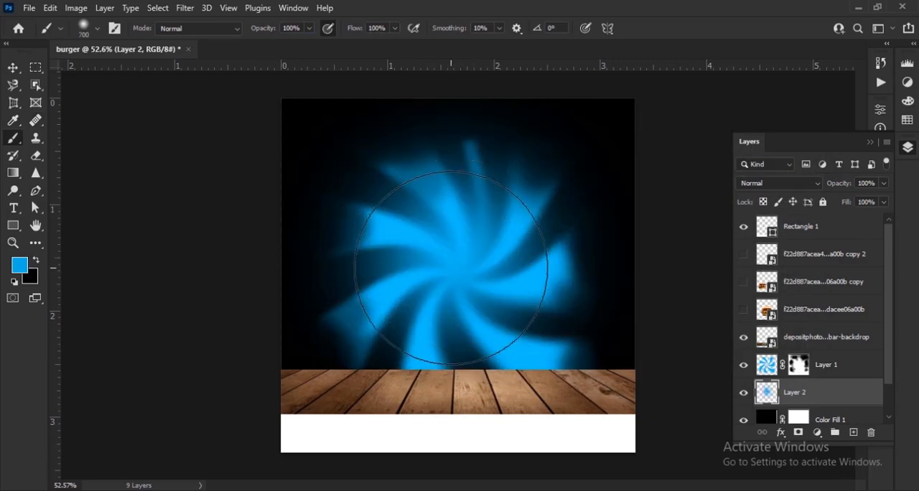
pyautogui.press('[')
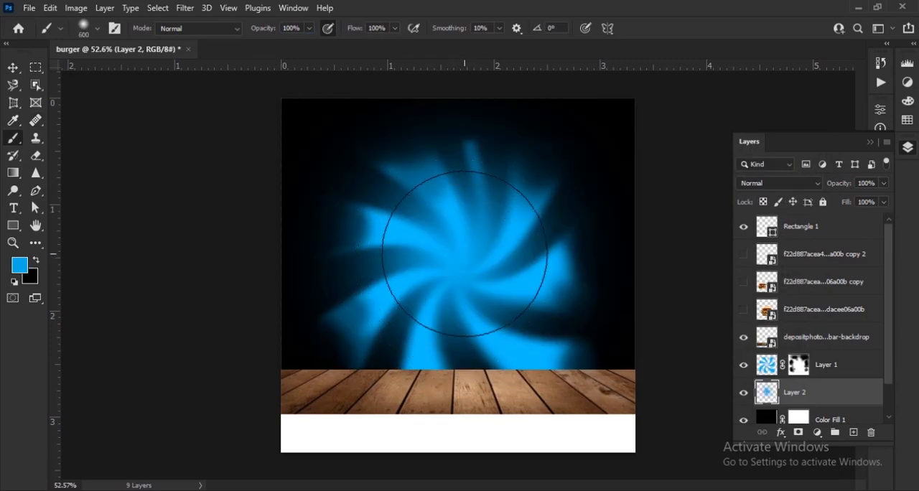
pyautogui.click(464, 252)
# Lower the opacity of the blue glow layer to 63%
pyautogui.click(13, 66)
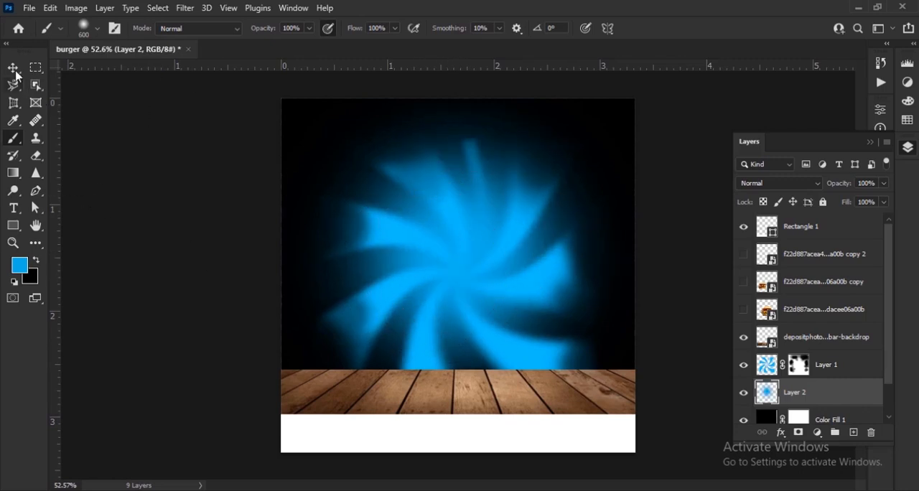
pyautogui.click(844, 353)
pyautogui.moveTo(840, 185); pyautogui.dragTo(812, 186)
pyautogui.click(831, 393)
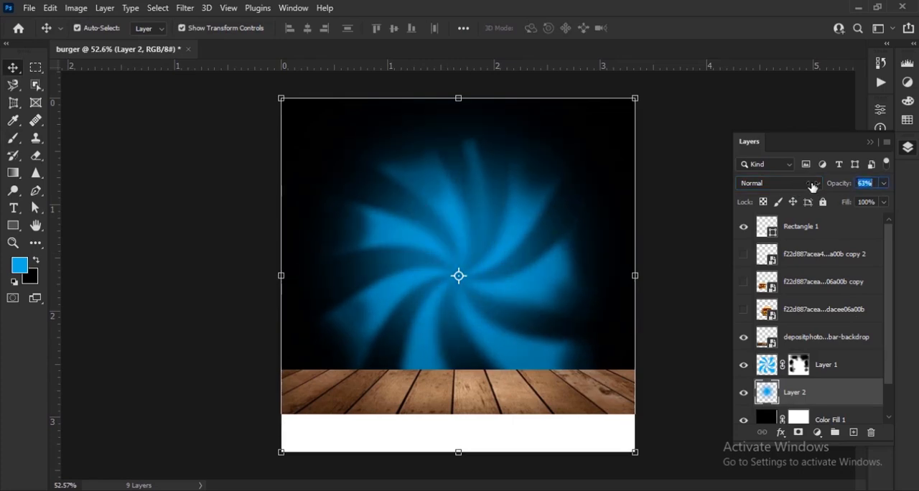
# Convert the blue swirl layer to a smart object and apply a Motion Blur with an 18° angle and 48 pixels distance
pyautogui.click(823, 367)
pyautogui.rightClick(839, 372)
pyautogui.click(718, 188)
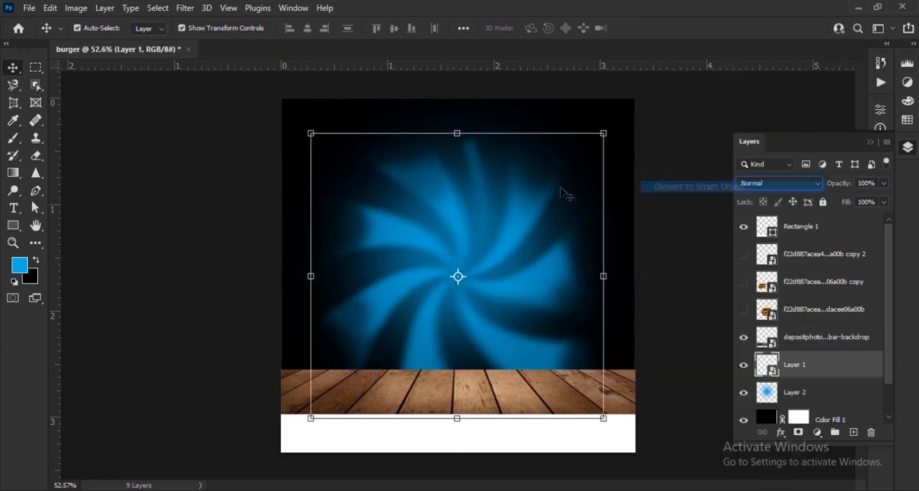
pyautogui.click(184, 7)
pyautogui.moveTo(211, 194)
pyautogui.click(392, 270)
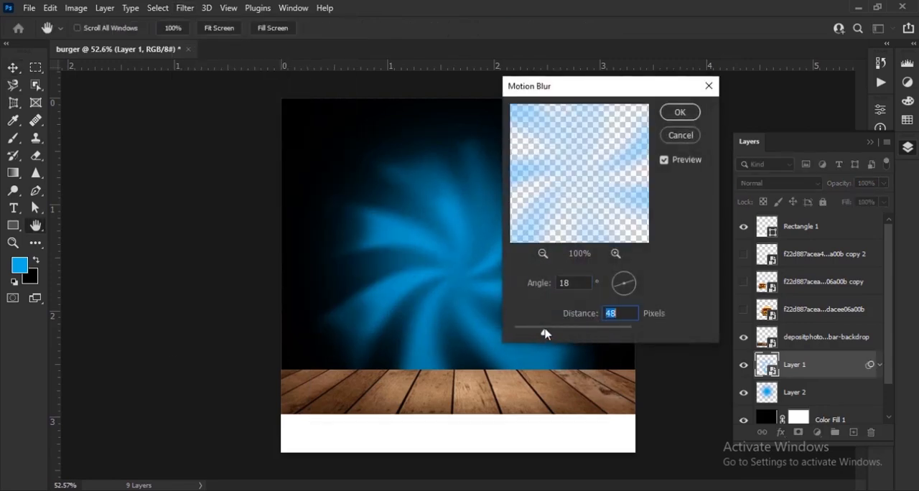
pyautogui.click(683, 118)
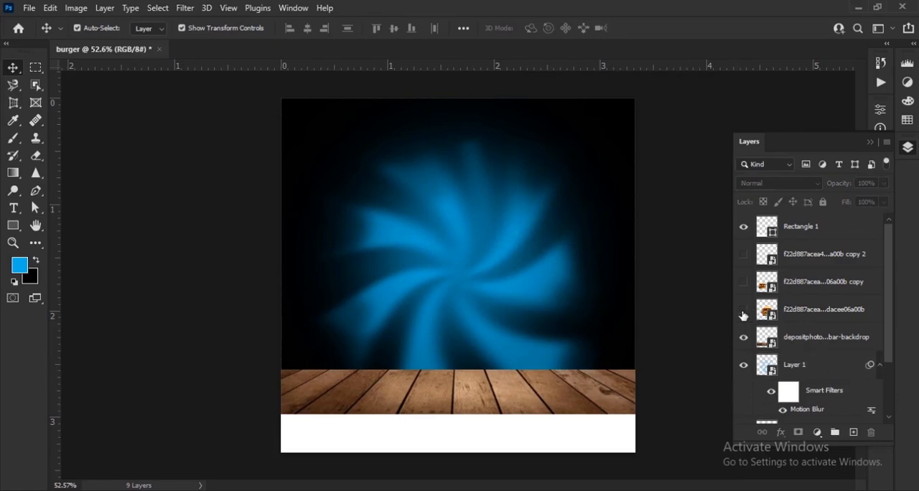
# Show the three burger layers and clip a Hue/Saturation adjustment to the wooden planks with saturation +100 and lightness -12
pyautogui.click(744, 255)
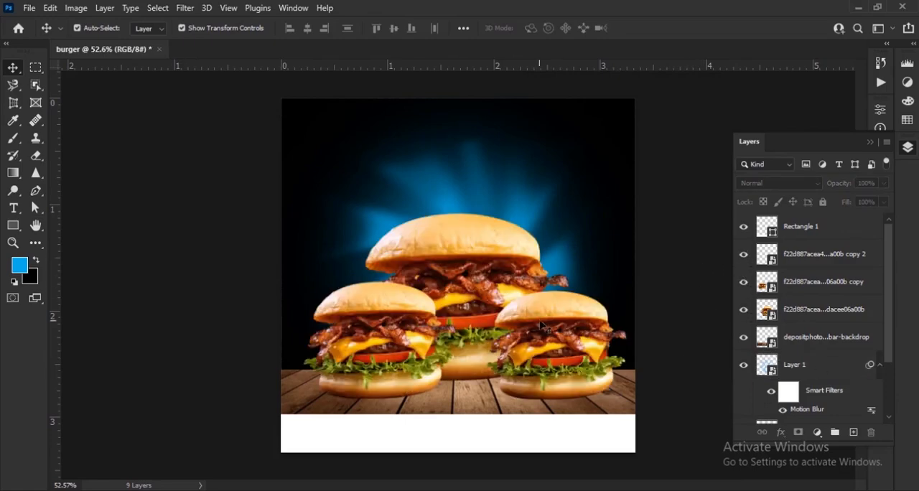
pyautogui.scroll(4, 542, 325)
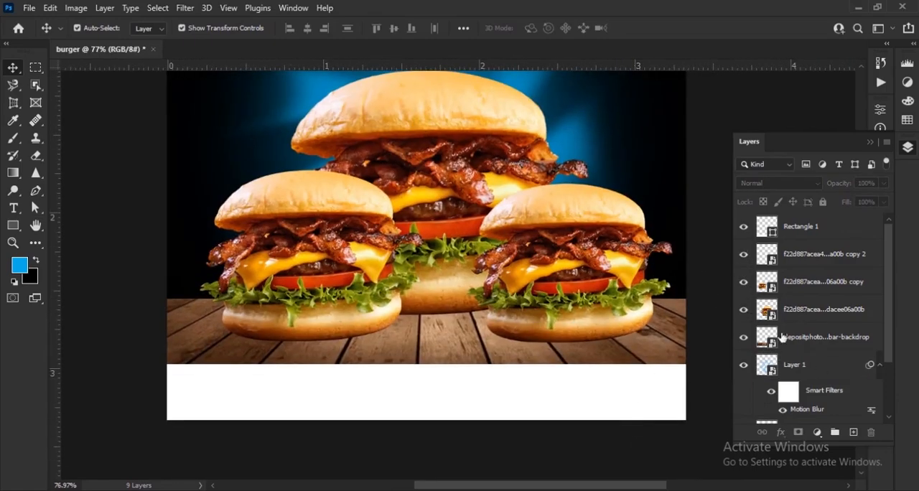
pyautogui.click(816, 345)
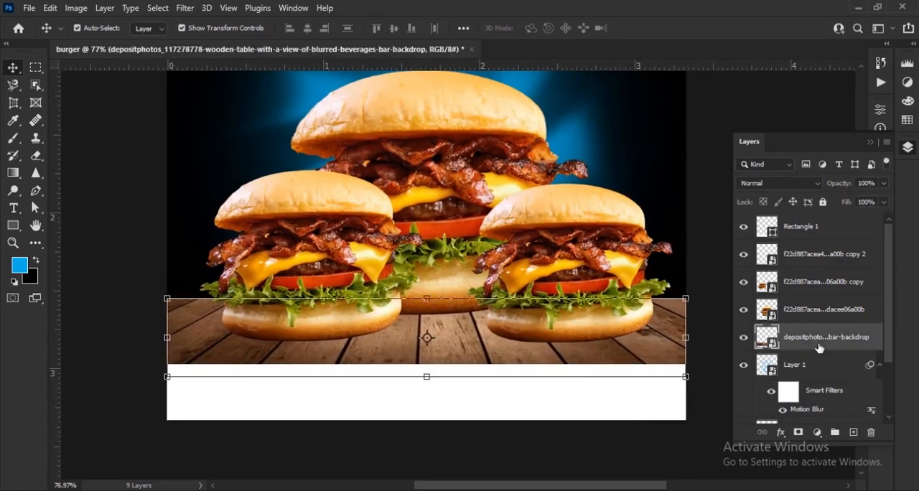
pyautogui.click(817, 433)
pyautogui.click(876, 305)
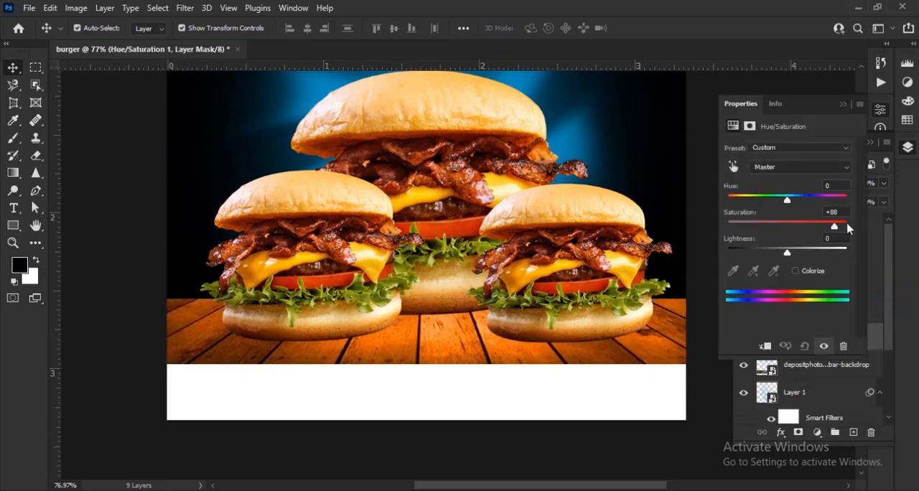
pyautogui.moveTo(790, 201)
pyautogui.mouseDown()
pyautogui.moveTo(815, 202)
pyautogui.moveTo(789, 205)
pyautogui.mouseUp()
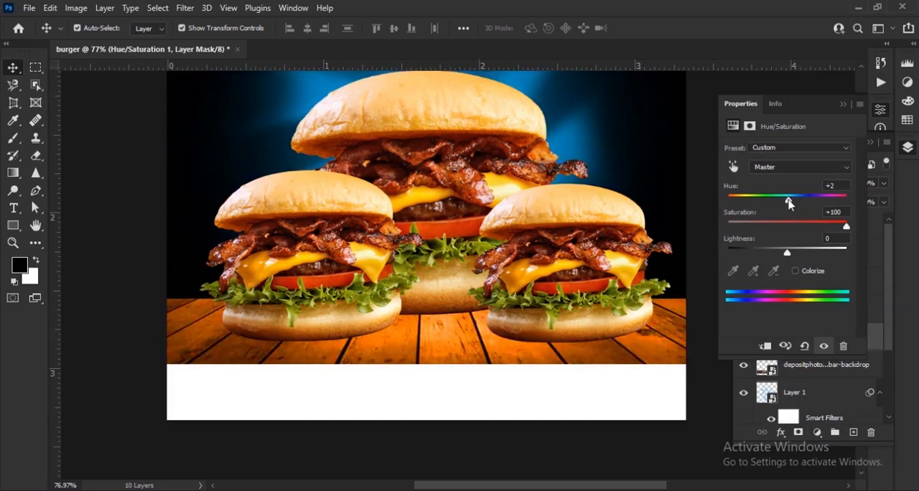
pyautogui.moveTo(788, 255); pyautogui.dragTo(780, 257)
pyautogui.click(766, 347)
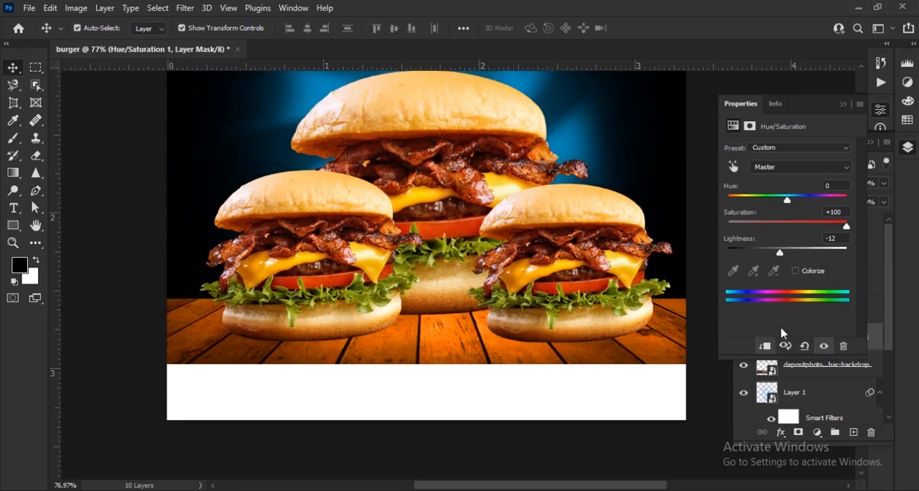
pyautogui.click(843, 105)
# Add an Exposure adjustment of +2.88 above the planks' Hue/Saturation adjustment and clip it to the wooden planks
pyautogui.scroll(-2, 472, 293)
pyautogui.moveTo(472, 293); pyautogui.dragTo(478, 372)
pyautogui.click(817, 432)
pyautogui.click(838, 271)
pyautogui.moveTo(787, 181); pyautogui.dragTo(813, 184)
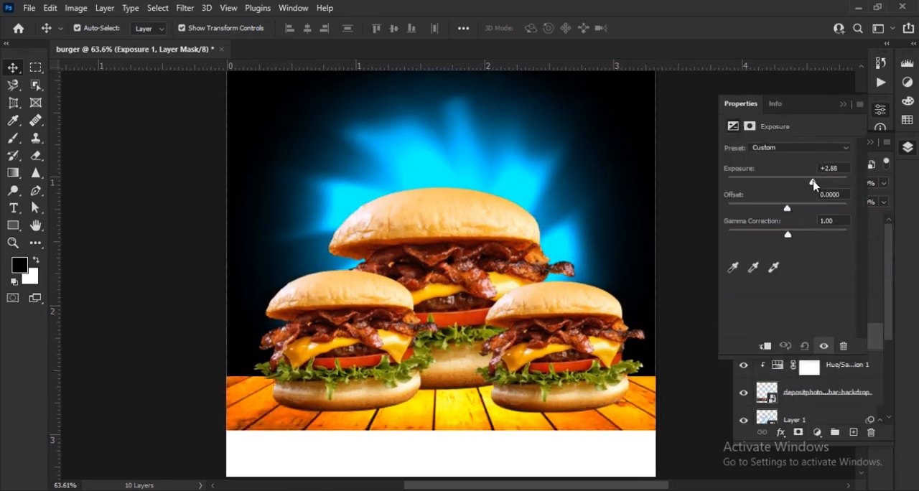
pyautogui.click(765, 347)
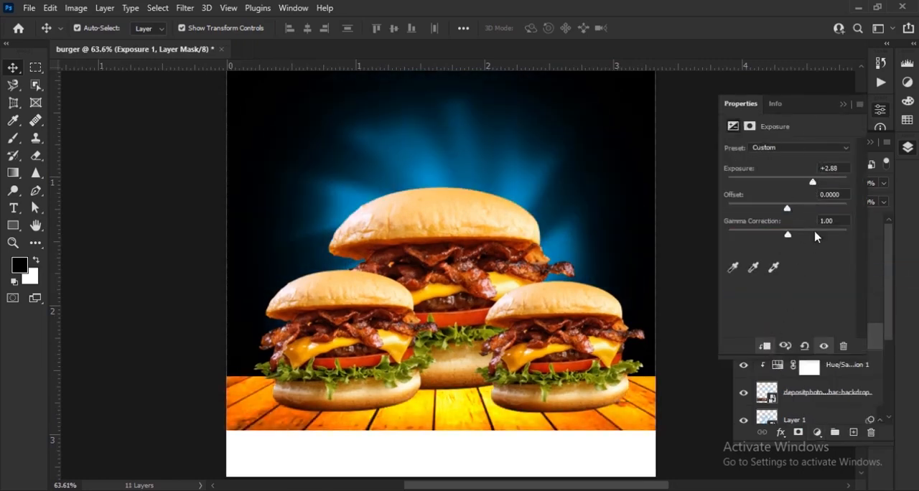
pyautogui.click(843, 105)
# Invert the Exposure mask to black and paint white at 70% opacity to brighten the planks beneath the centre burger
pyautogui.hotkey('ctrl', 'i')
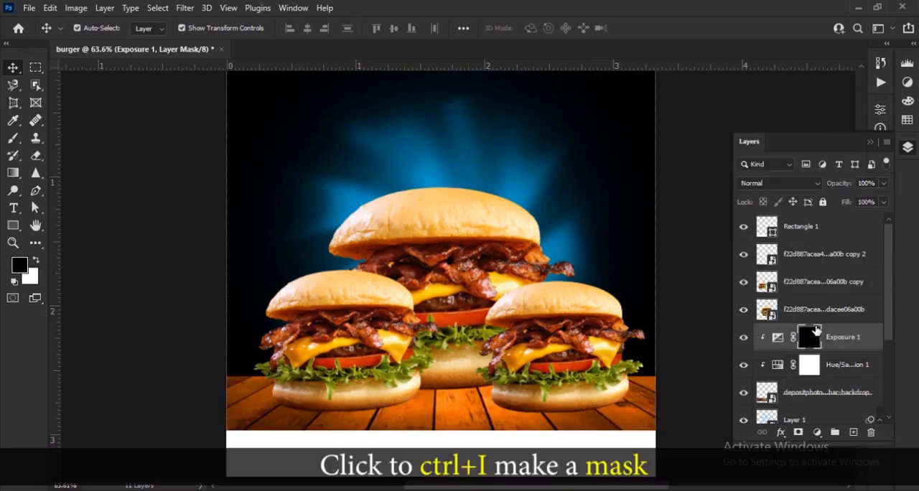
pyautogui.click(14, 138)
pyautogui.click(37, 259)
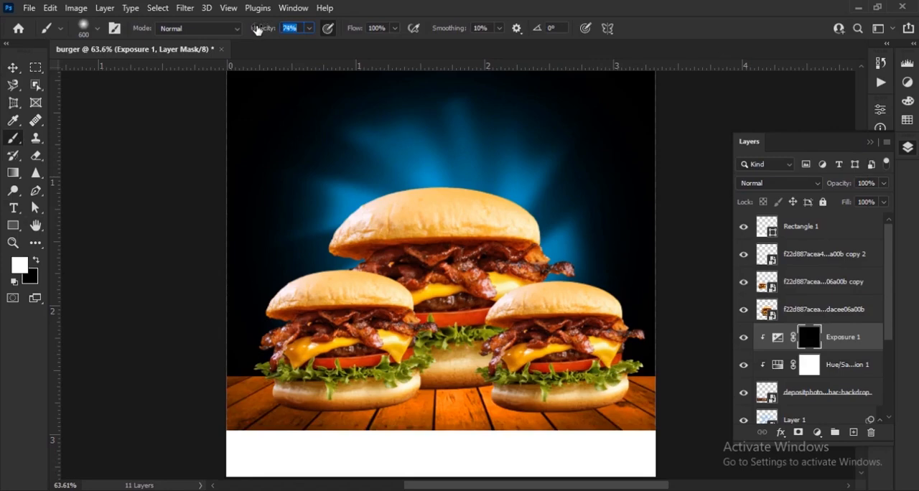
pyautogui.press('[')
pyautogui.press('[')
pyautogui.press('[')
pyautogui.press('[')
pyautogui.press('[')
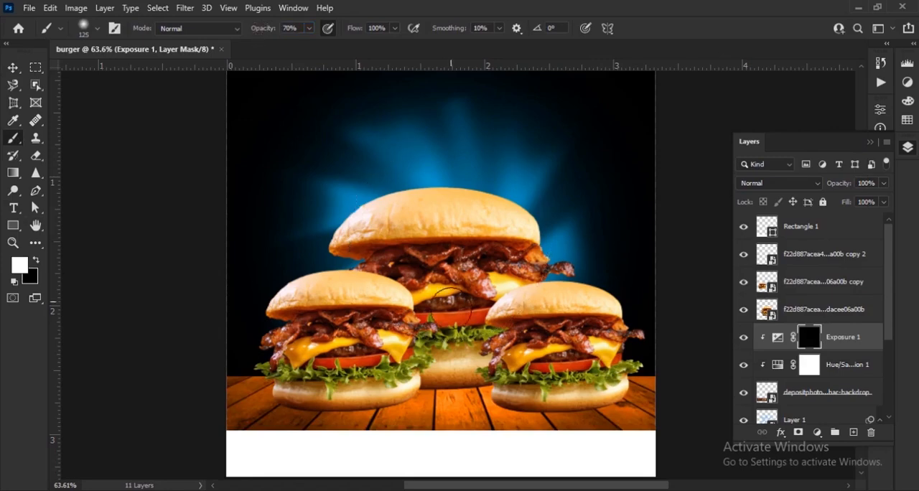
pyautogui.scroll(5, 474, 406)
pyautogui.moveTo(473, 399)
pyautogui.mouseDown()
pyautogui.moveTo(445, 279)
pyautogui.moveTo(375, 251)
pyautogui.moveTo(445, 280)
pyautogui.moveTo(488, 273)
pyautogui.moveTo(366, 256)
pyautogui.moveTo(266, 307)
pyautogui.moveTo(503, 230)
pyautogui.moveTo(550, 277)
pyautogui.moveTo(392, 275)
pyautogui.moveTo(550, 244)
pyautogui.moveTo(511, 295)
pyautogui.mouseUp()
pyautogui.scroll(-6, 474, 260)
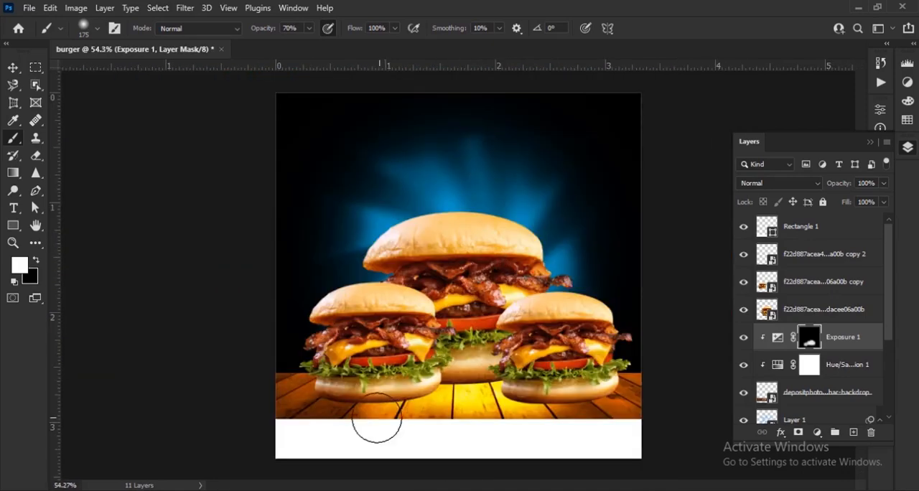
# Extend the brightening on the planks beneath the two front burgers by painting the Exposure mask with white at 29% opacity
pyautogui.scroll(3, 379, 418)
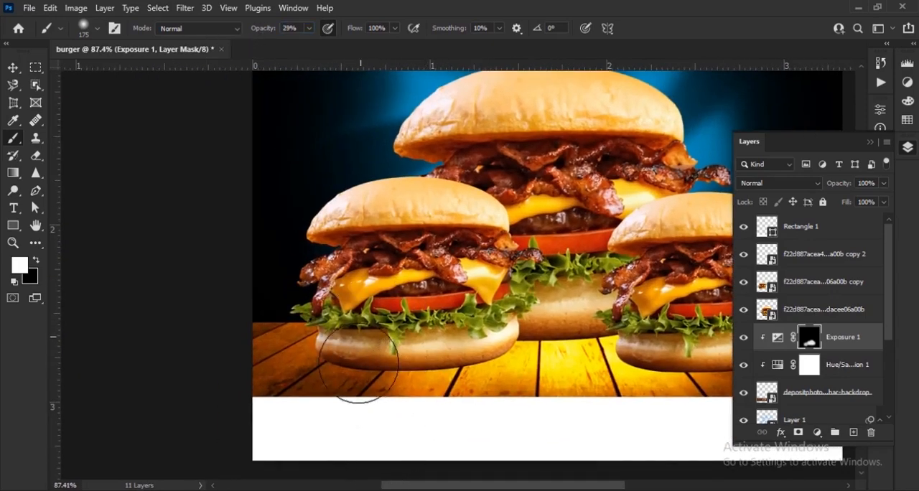
pyautogui.hscroll(3, 554, 306)
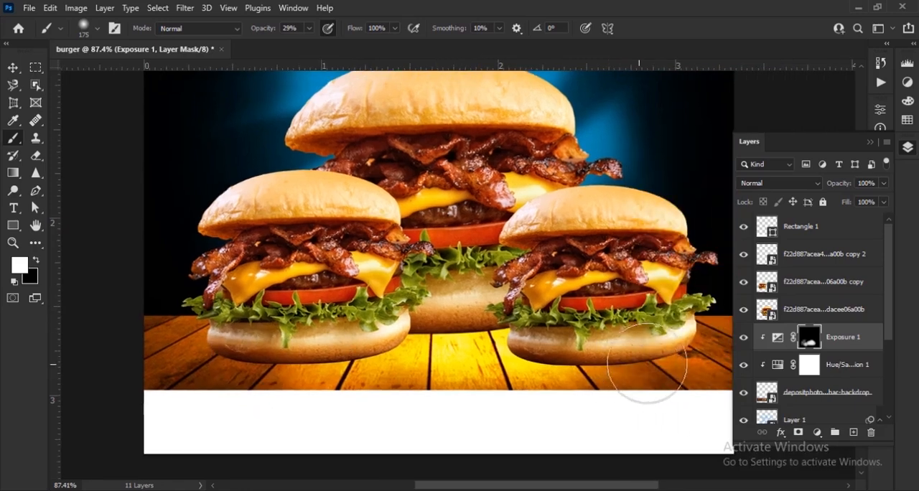
pyautogui.scroll(-3, 431, 287)
pyautogui.scroll(1, 450, 287)
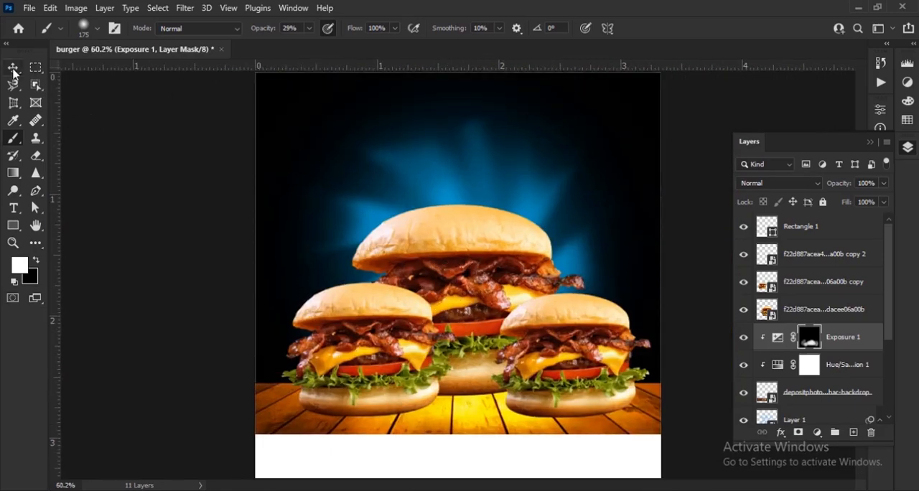
# Create an empty layer directly beneath the three burger layers and set the foreground colour to black
pyautogui.click(13, 67)
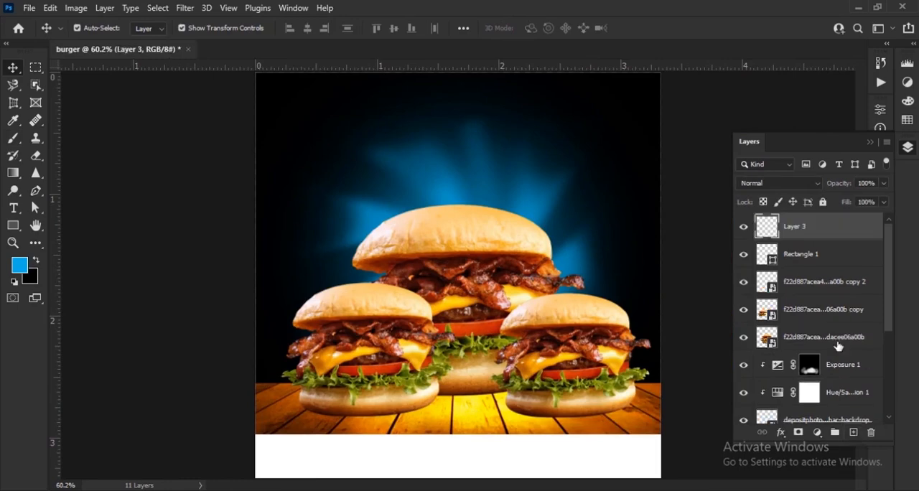
pyautogui.moveTo(809, 226); pyautogui.dragTo(831, 349)
pyautogui.scroll(6, 387, 413)
pyautogui.scroll(-2, 387, 413)
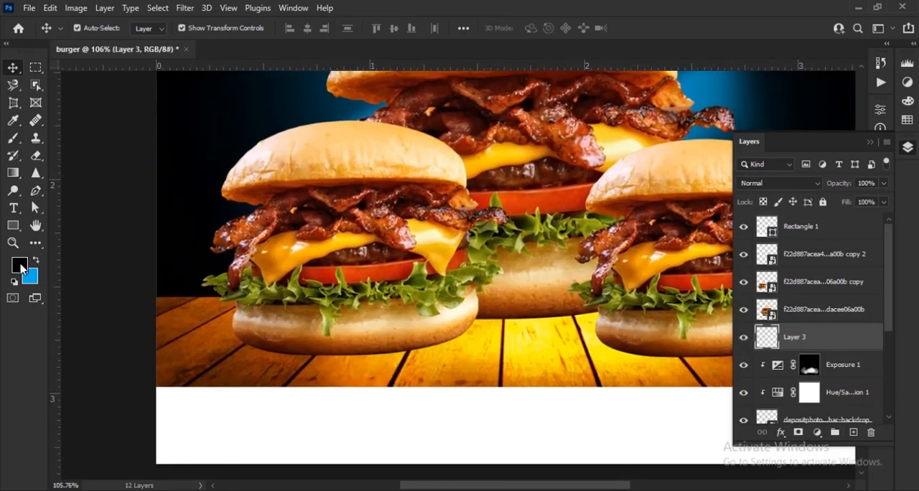
# Choose the Hard Round brush at 100% opacity and flatten its tip into a narrow horizontal ellipse
pyautogui.click(12, 140)
pyautogui.click(97, 29)
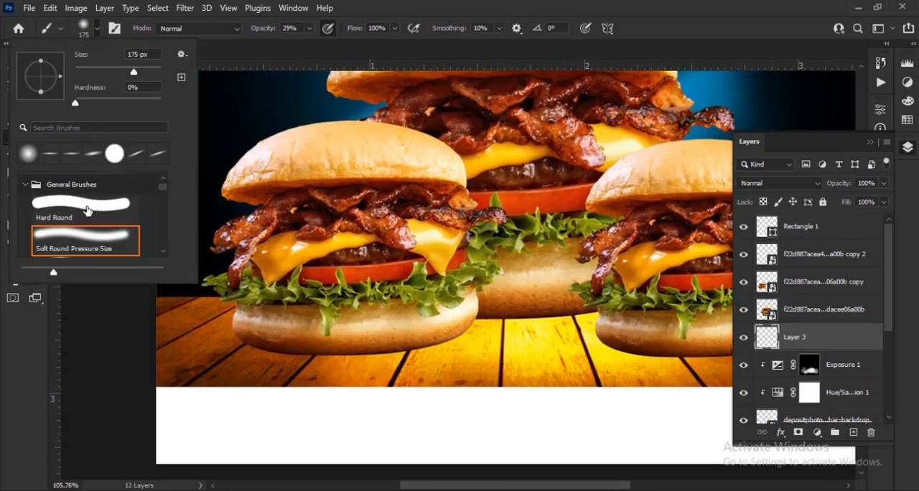
pyautogui.click(97, 29)
pyautogui.scroll(3, 363, 298)
pyautogui.scroll(-1, 349, 309)
pyautogui.rightClick(351, 287)
pyautogui.moveTo(383, 287); pyautogui.dragTo(353, 287)
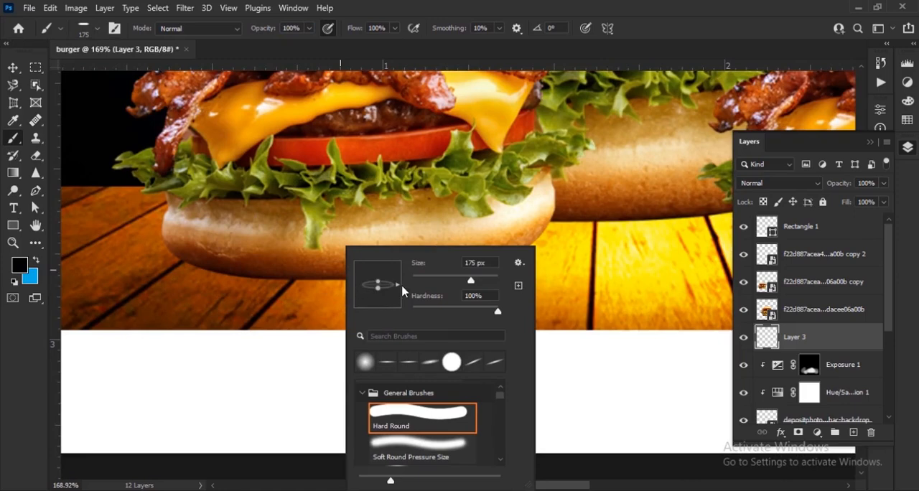
pyautogui.press('Return')
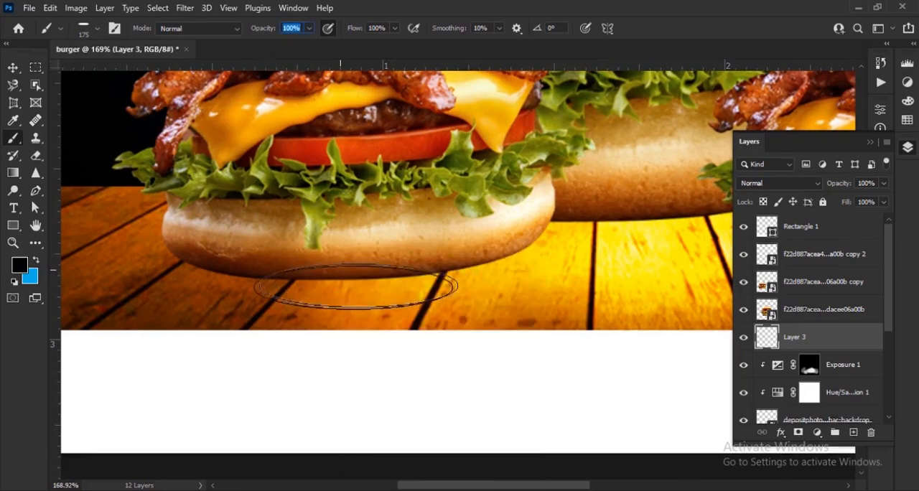
# Enlarge the elliptical brush to 300 px to match the base of the front burger
pyautogui.click(98, 33)
pyautogui.write('250')
pyautogui.press('Return')
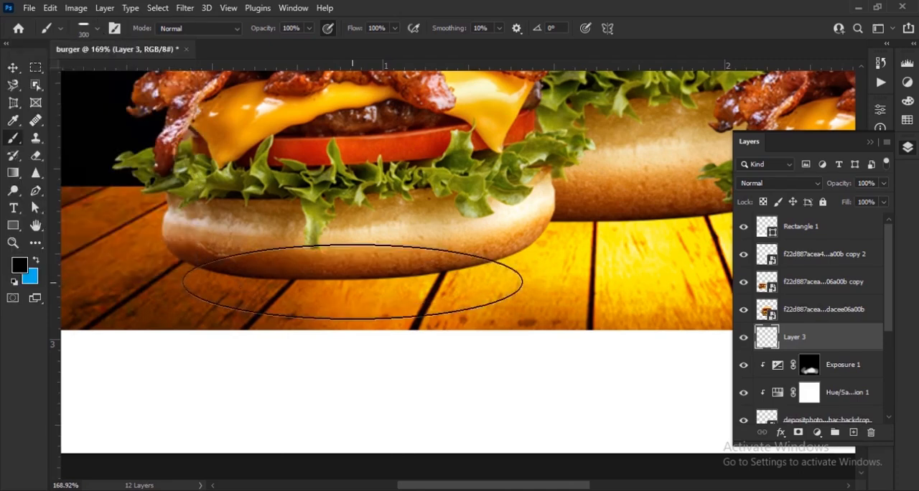
pyautogui.press(']')
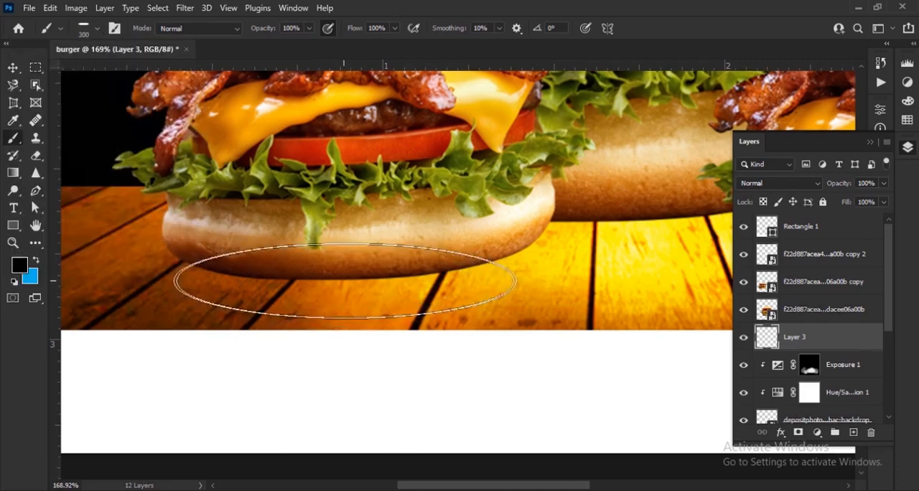
# Stamp a black ellipse beneath the left front burger and position it along the base of the bun
pyautogui.click(341, 275)
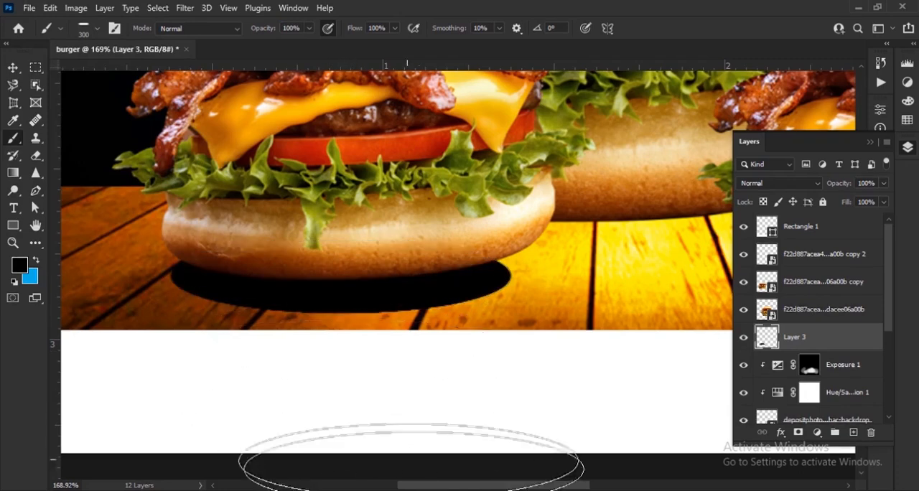
pyautogui.press('v')
pyautogui.moveTo(528, 331); pyautogui.dragTo(529, 327)
pyautogui.moveTo(431, 294)
pyautogui.mouseDown()
pyautogui.moveTo(440, 300)
pyautogui.moveTo(438, 290)
pyautogui.mouseUp()
pyautogui.click(666, 30)
pyautogui.scroll(-2, 552, 258)
pyautogui.moveTo(551, 258); pyautogui.dragTo(389, 277)
pyautogui.scroll(-2, 383, 290)
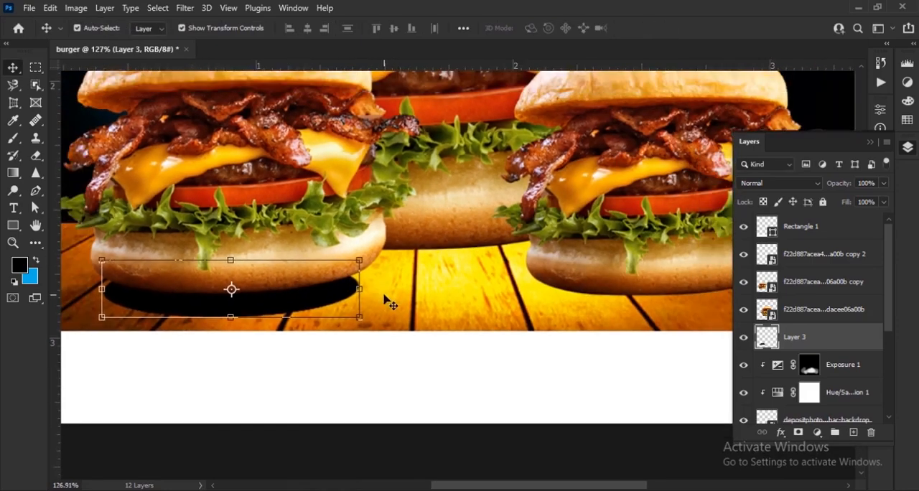
pyautogui.moveTo(289, 305); pyautogui.dragTo(289, 307)
# Fine-tune the left front burger against its black ellipse by nudging the burger up and the ellipse slightly left
pyautogui.scroll(2, 272, 313)
pyautogui.scroll(3, 322, 291)
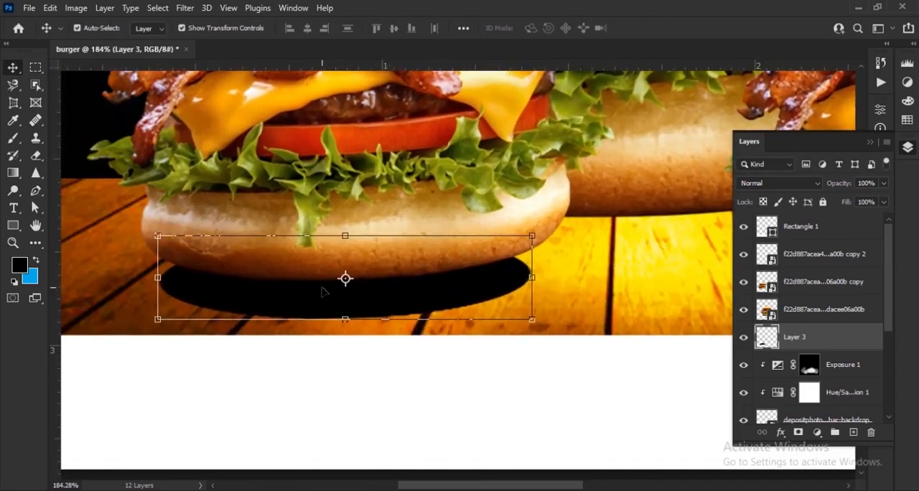
pyautogui.moveTo(452, 304); pyautogui.dragTo(462, 307)
pyautogui.click(435, 174)
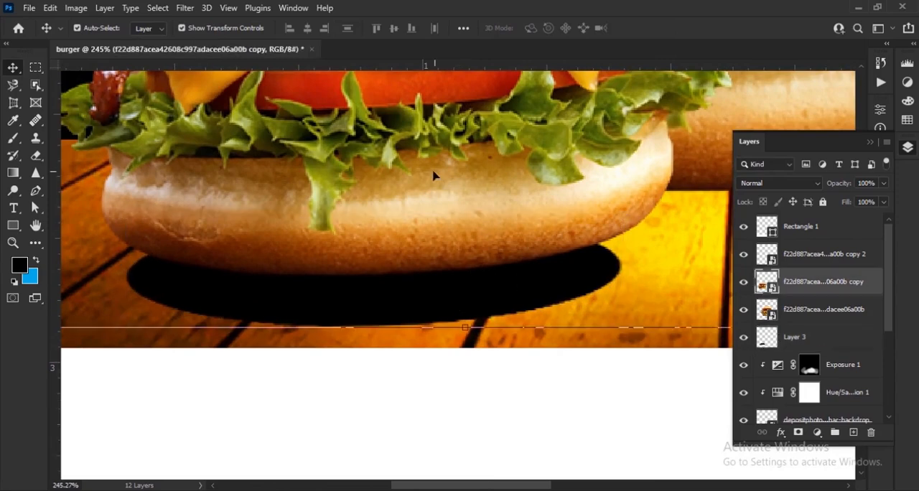
pyautogui.press('Up')
pyautogui.press('Up')
pyautogui.press('Up')
pyautogui.press('Up')
pyautogui.press('Up')
pyautogui.press('Up')
pyautogui.press('Up')
pyautogui.click(426, 296)
pyautogui.press('Left')
pyautogui.press('Left')
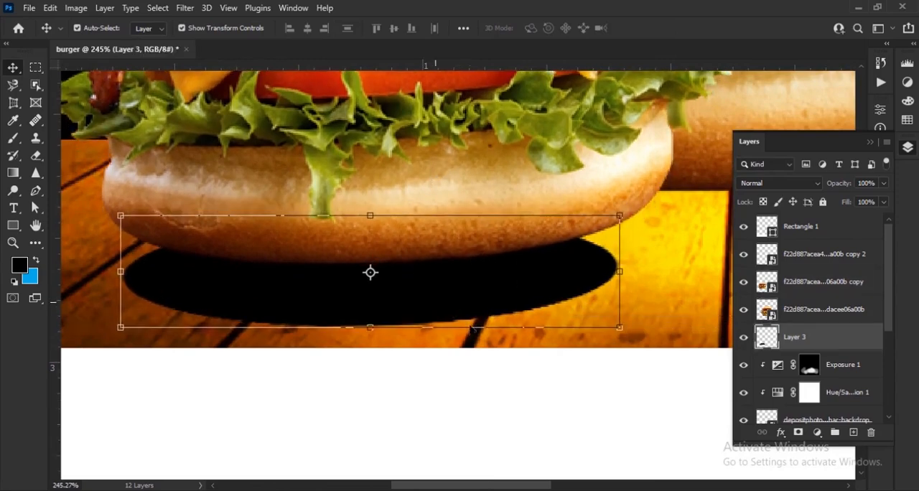
# Soften the black ellipse with a 5.0 px Gaussian Blur and lower its layer opacity to 62%
pyautogui.click(184, 7)
pyautogui.moveTo(215, 188)
pyautogui.click(381, 250)
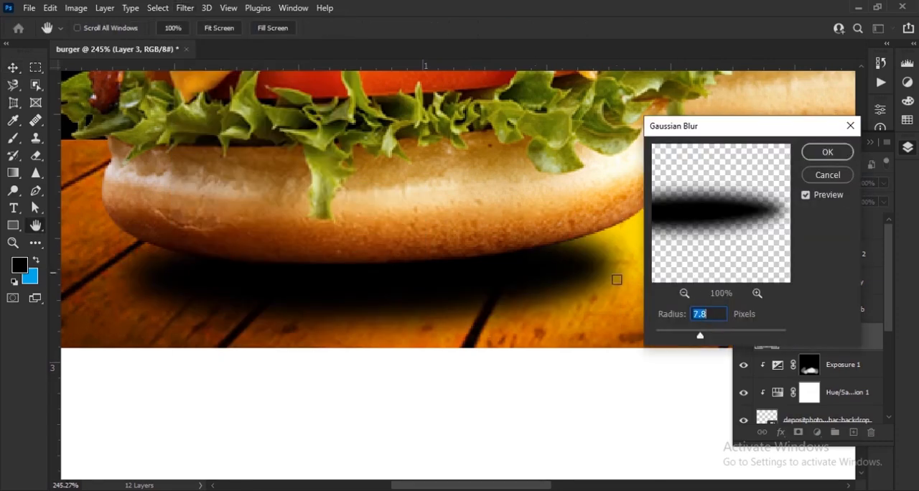
pyautogui.moveTo(680, 337); pyautogui.dragTo(690, 337)
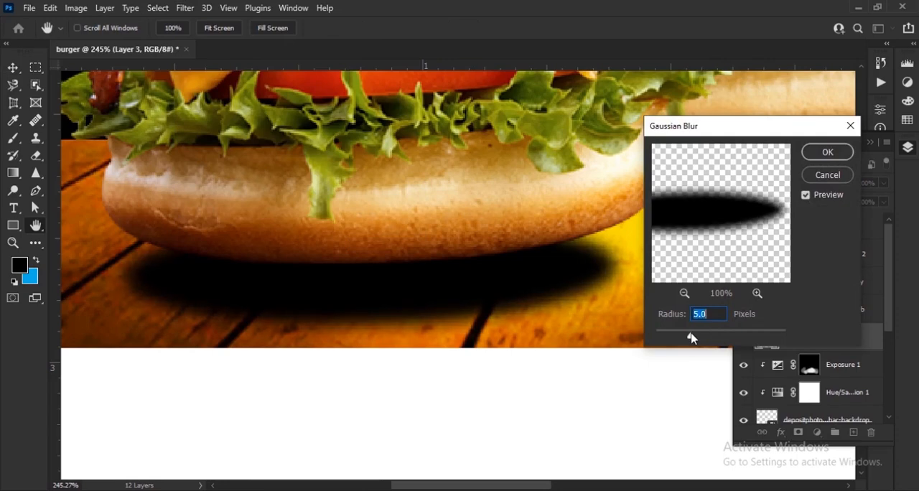
pyautogui.click(828, 152)
pyautogui.moveTo(844, 204); pyautogui.dragTo(861, 201)
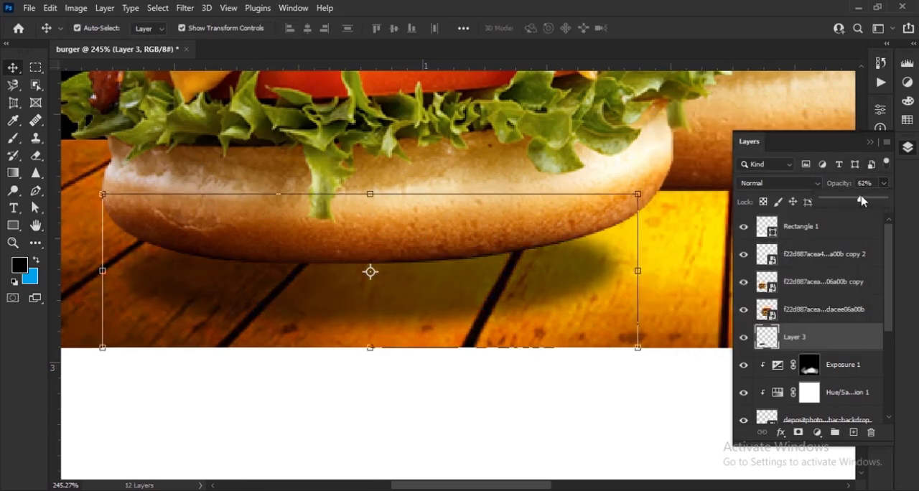
pyautogui.scroll(-8, 408, 284)
pyautogui.click(406, 383)
pyautogui.scroll(-3, 406, 384)
pyautogui.scroll(6, 416, 423)
pyautogui.scroll(3, 423, 429)
pyautogui.click(387, 364)
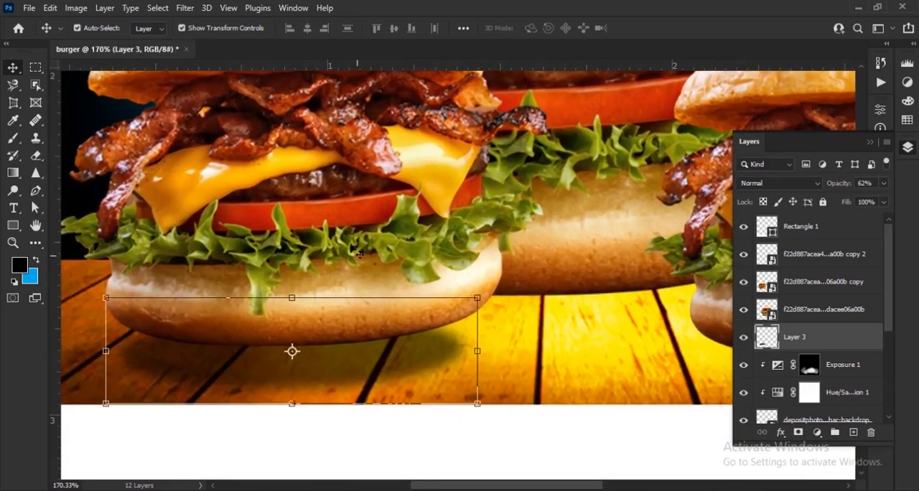
# Blur the left front burger's shadow again with a 7.6 px Gaussian Blur and set its opacity to 65%
pyautogui.click(185, 8)
pyautogui.moveTo(201, 193)
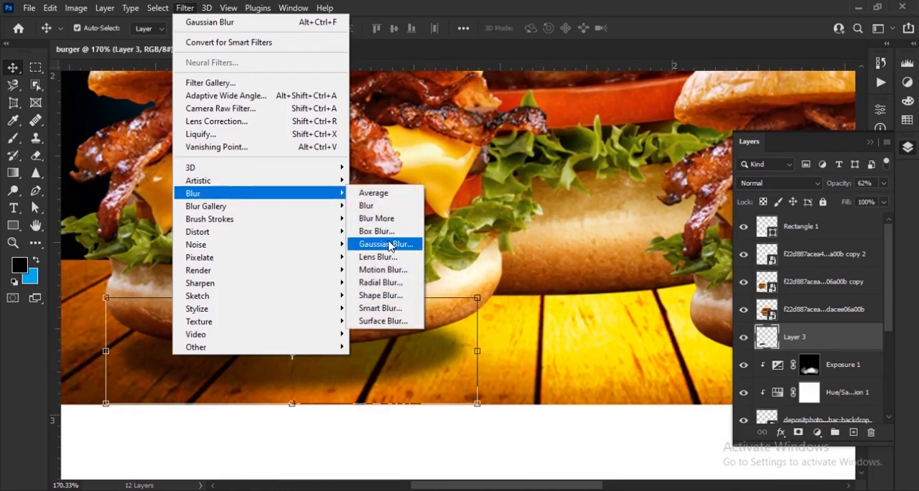
pyautogui.click(391, 247)
pyautogui.moveTo(695, 337); pyautogui.dragTo(697, 337)
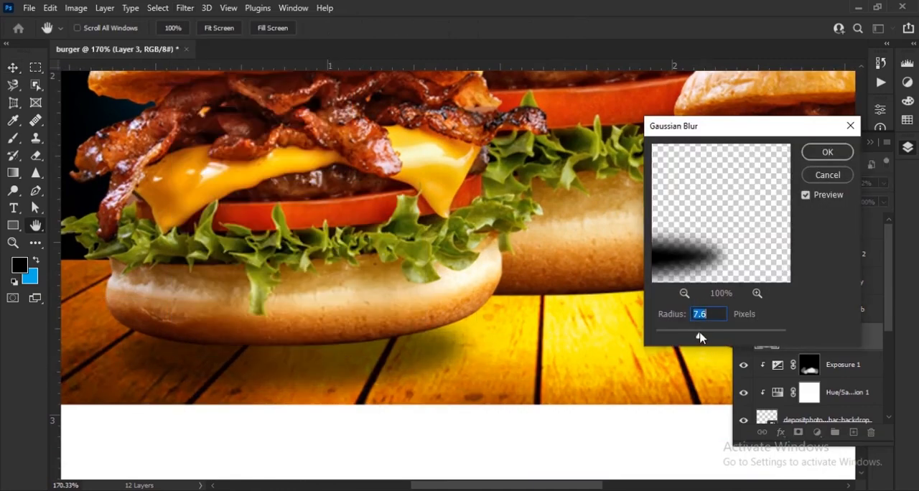
pyautogui.click(827, 154)
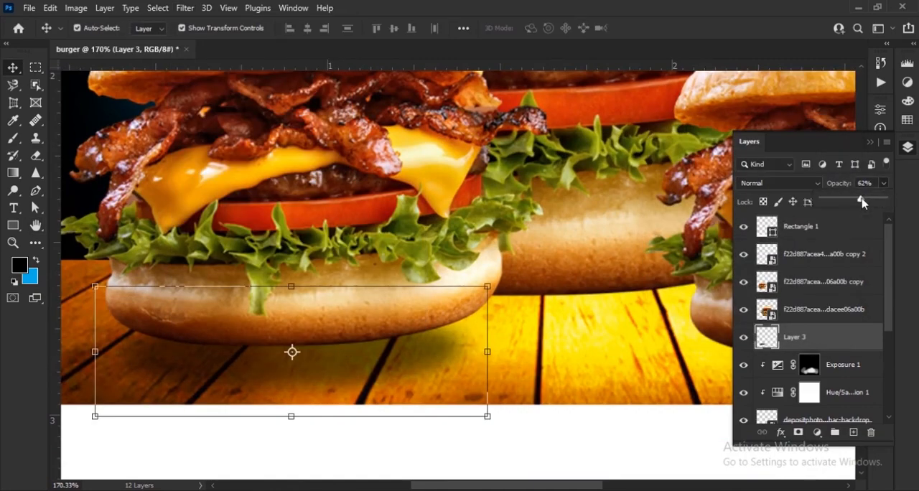
pyautogui.moveTo(473, 357); pyautogui.dragTo(388, 327)
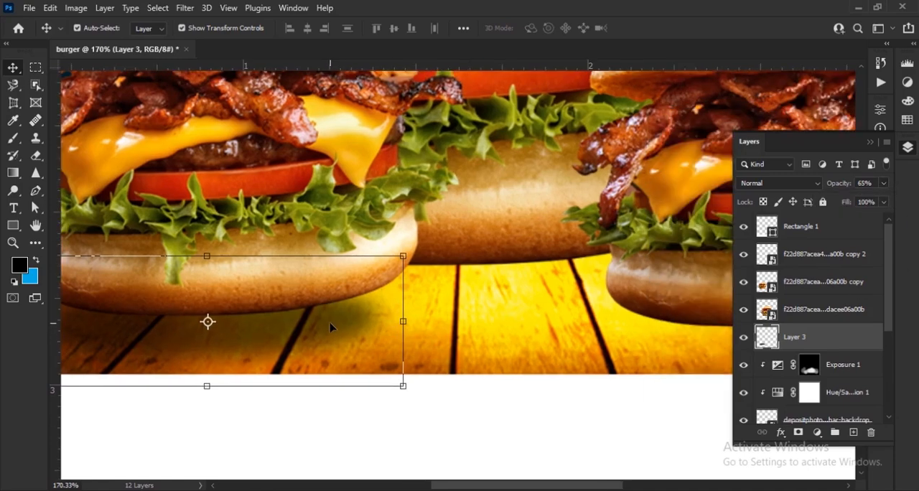
# Duplicate the shadow beneath the right front burger and the rear burger, setting the rear shadow's opacity to 82%
pyautogui.moveTo(277, 333); pyautogui.dragTo(631, 330)
pyautogui.moveTo(623, 332); pyautogui.dragTo(318, 309)
pyautogui.scroll(4, 259, 275)
pyautogui.moveTo(365, 307); pyautogui.dragTo(332, 246)
pyautogui.moveTo(838, 188); pyautogui.dragTo(850, 188)
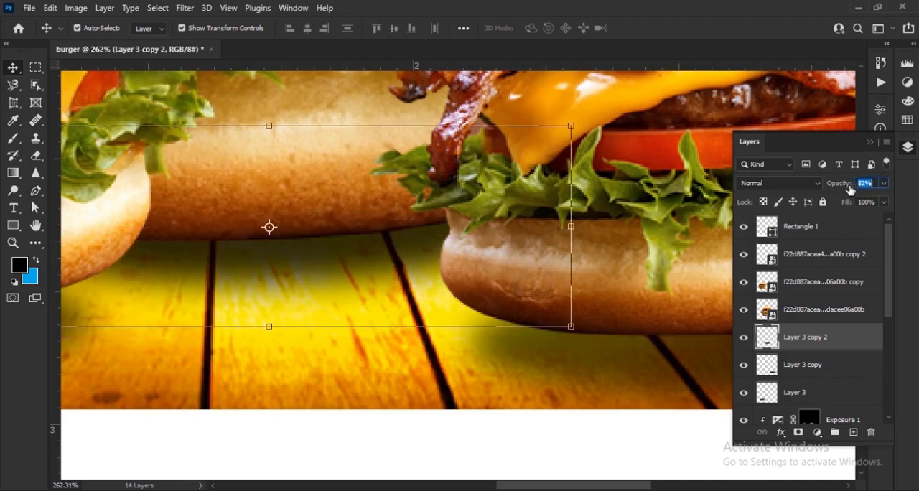
# Increase the opacity of the shadow layers beneath the two front burgers
pyautogui.scroll(-3, 284, 233)
pyautogui.click(406, 464)
pyautogui.scroll(-6, 428, 399)
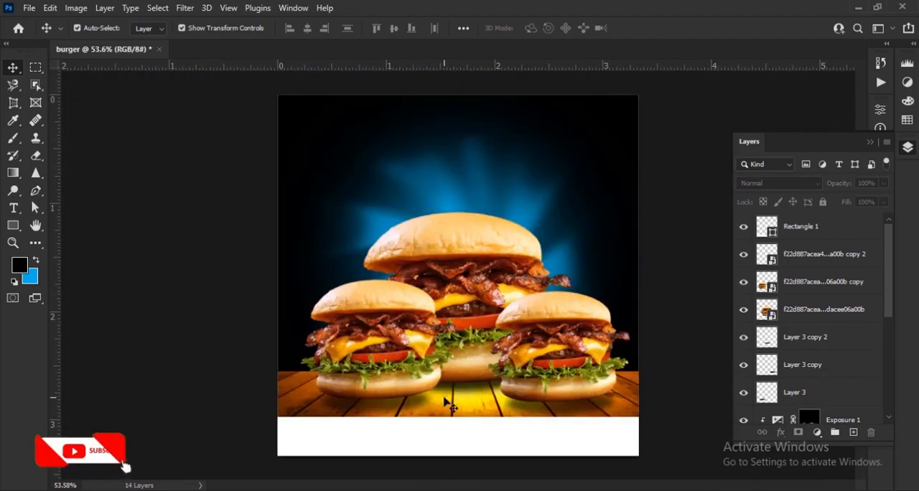
pyautogui.scroll(4, 524, 385)
pyautogui.click(595, 432)
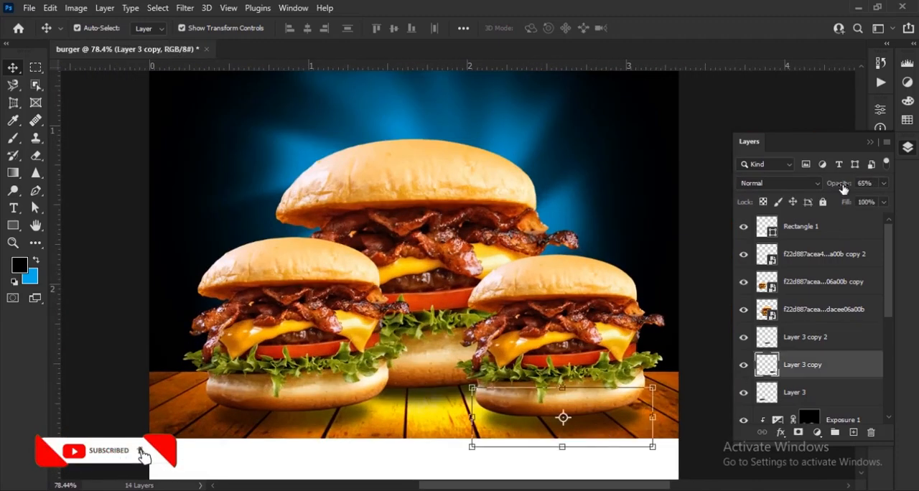
pyautogui.moveTo(848, 188); pyautogui.dragTo(848, 188)
pyautogui.click(317, 428)
pyautogui.moveTo(851, 188); pyautogui.dragTo(852, 188)
pyautogui.click(720, 264)
pyautogui.scroll(-6, 553, 320)
pyautogui.scroll(8, 591, 351)
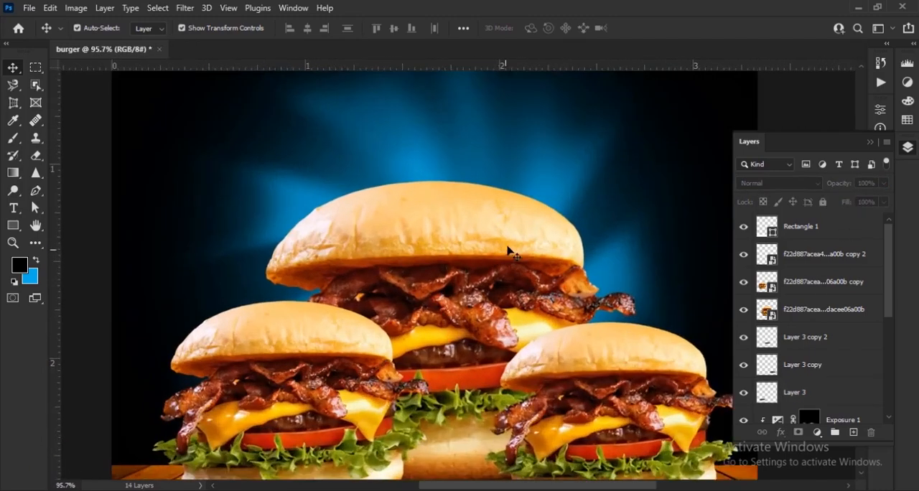
# Set the foreground colour to white and add the text FRESH HEALTHY above the rear burger
pyautogui.scroll(3, 505, 253)
pyautogui.click(20, 265)
pyautogui.click(510, 149)
pyautogui.click(781, 150)
pyautogui.click(19, 212)
pyautogui.click(83, 207)
pyautogui.click(387, 198)
pyautogui.write('FRESH HEALTHY')
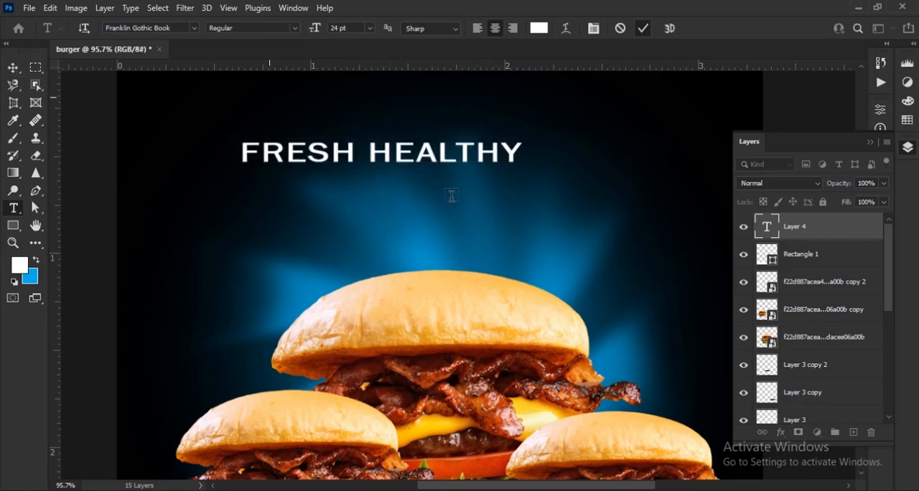
pyautogui.click(13, 67)
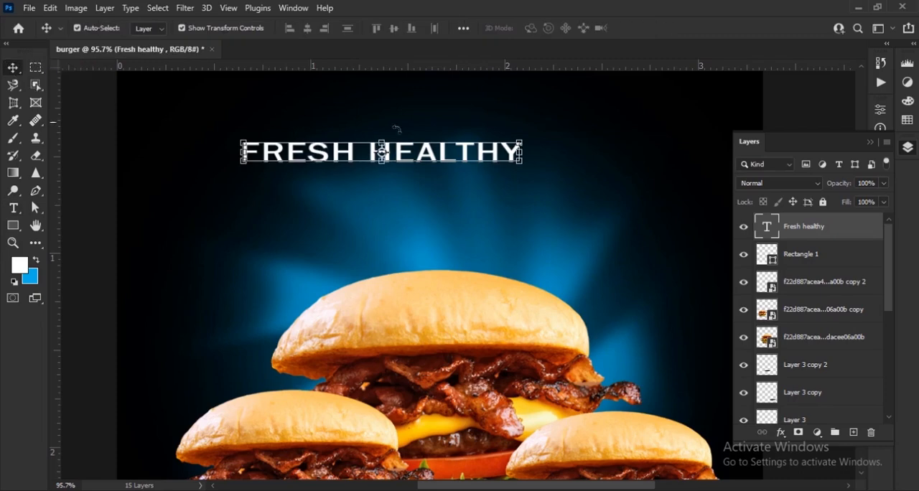
# Change the font of the FRESH HEALTHY text to Freestyle Script
pyautogui.scroll(2, 486, 222)
pyautogui.moveTo(460, 206)
pyautogui.mouseDown()
pyautogui.moveTo(518, 154)
pyautogui.moveTo(526, 165)
pyautogui.mouseUp()
pyautogui.click(869, 142)
pyautogui.click(880, 231)
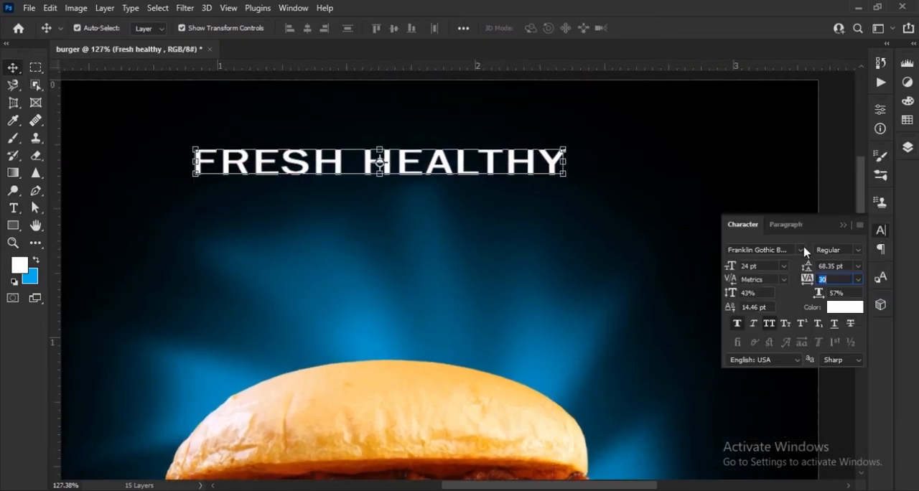
pyautogui.click(804, 251)
pyautogui.scroll(-15, 818, 183)
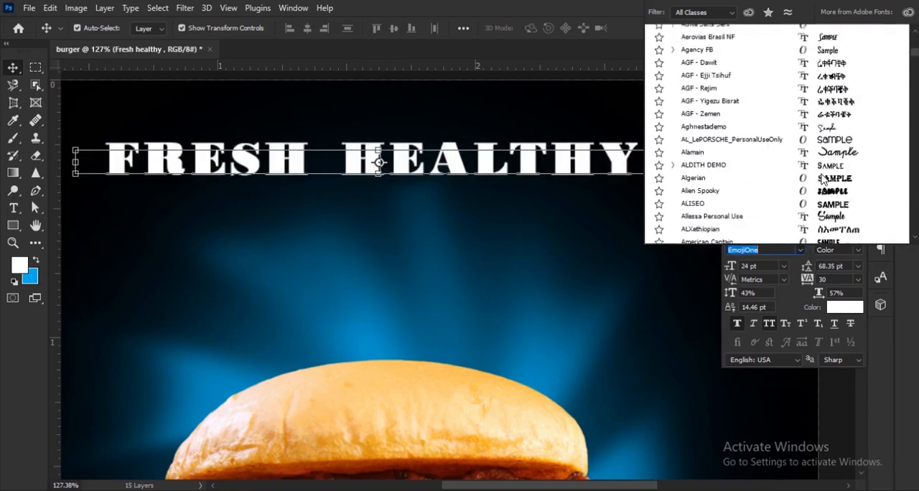
pyautogui.scroll(-9, 823, 179)
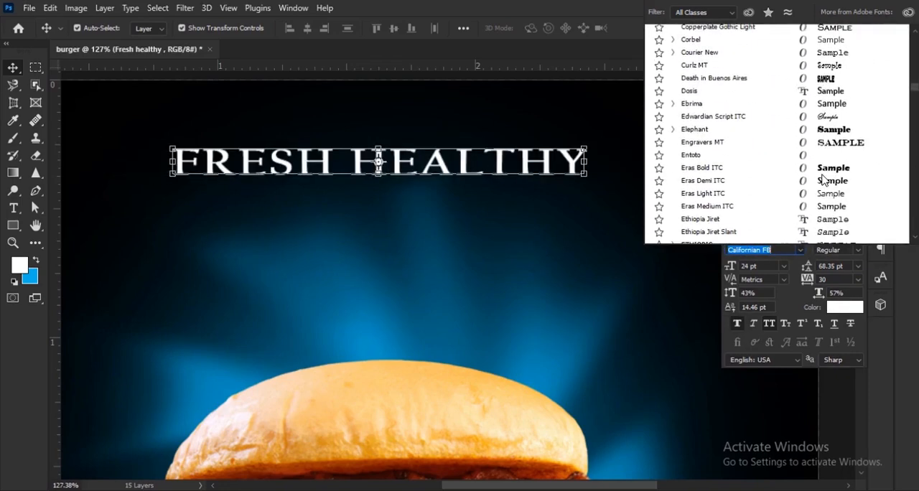
pyautogui.scroll(-12, 824, 122)
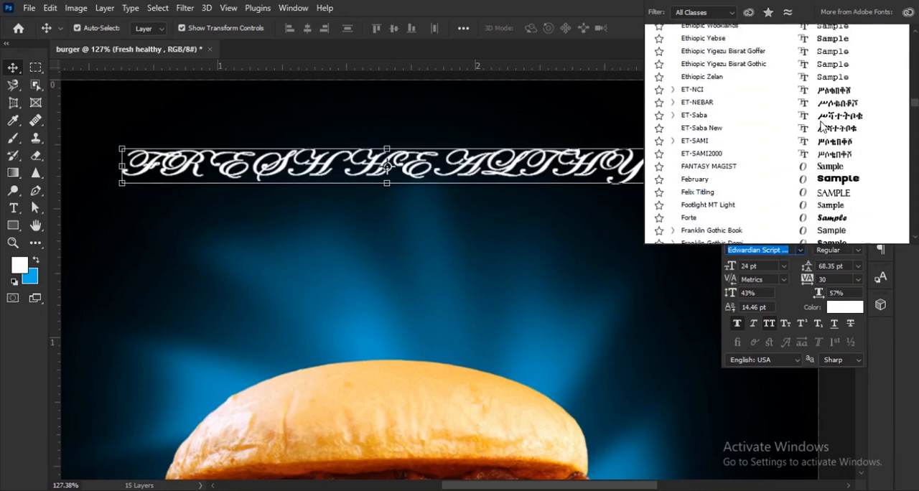
pyautogui.scroll(-3, 822, 127)
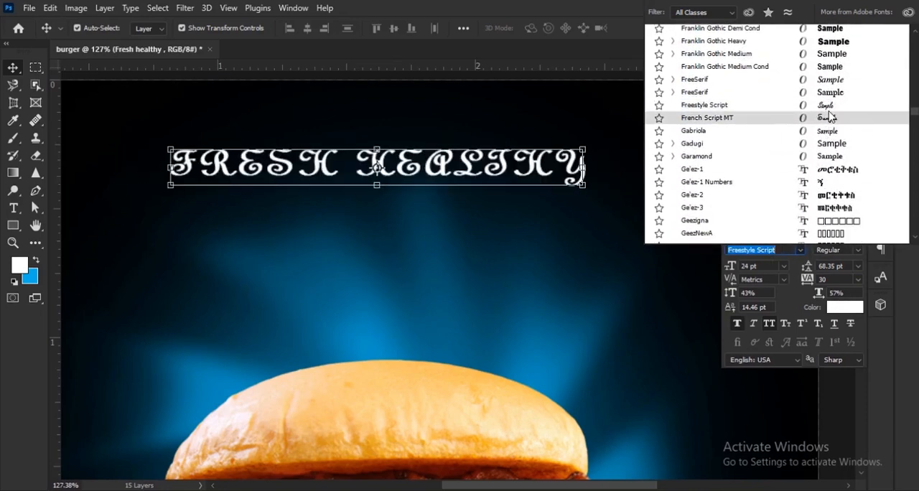
pyautogui.click(828, 105)
# Remove All Caps from every letter except the initials so that the heading reads Fresh Healthy
pyautogui.click(15, 209)
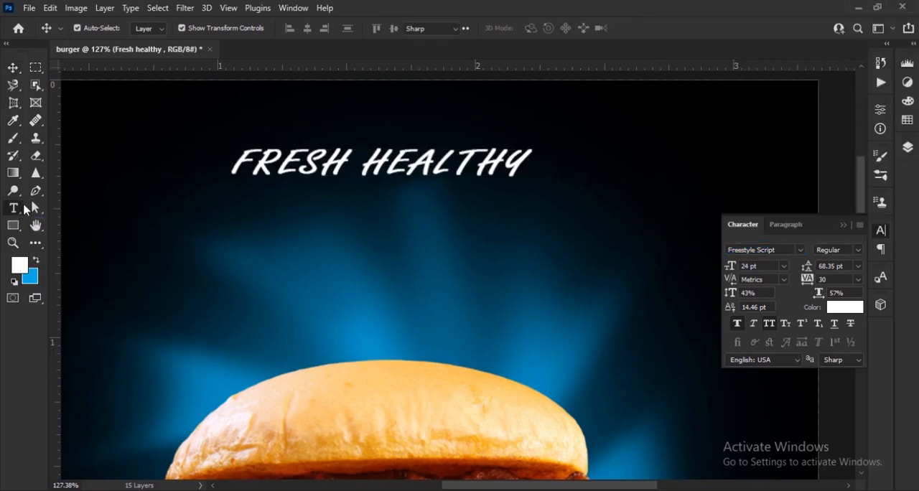
pyautogui.moveTo(268, 151); pyautogui.dragTo(439, 159)
pyautogui.hotkey('ctrl', 'shift', 'k')
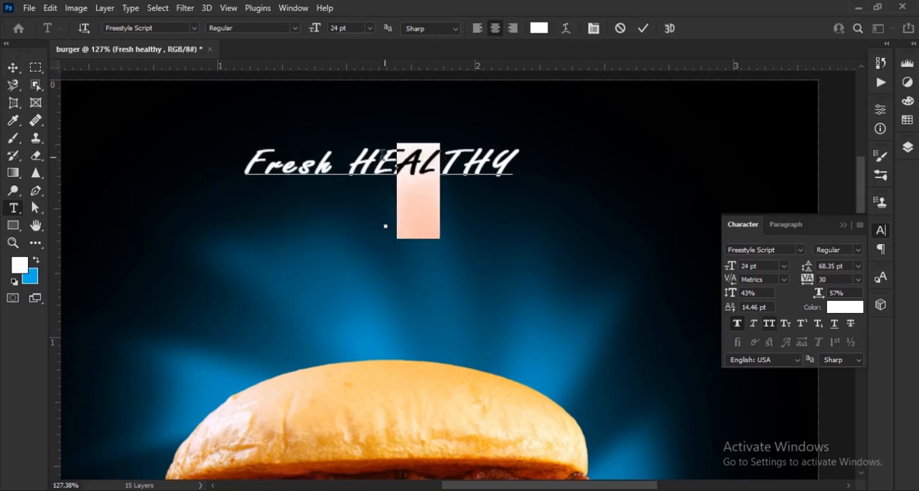
pyautogui.moveTo(378, 156); pyautogui.dragTo(525, 167)
pyautogui.click(769, 324)
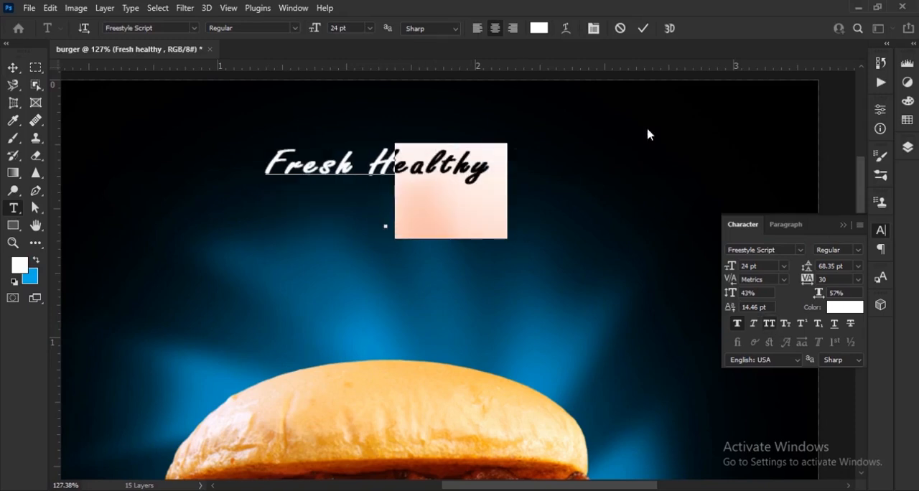
pyautogui.click(643, 29)
# Set the Fresh Healthy text to 60% vertical scale and 70 tracking, and turn off Faux Bold
pyautogui.press('v')
pyautogui.moveTo(732, 297); pyautogui.dragTo(742, 292)
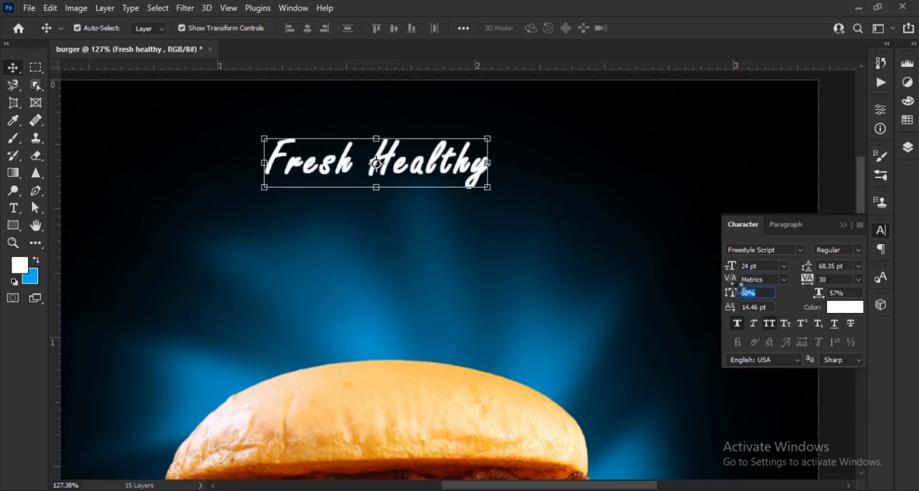
pyautogui.click(738, 324)
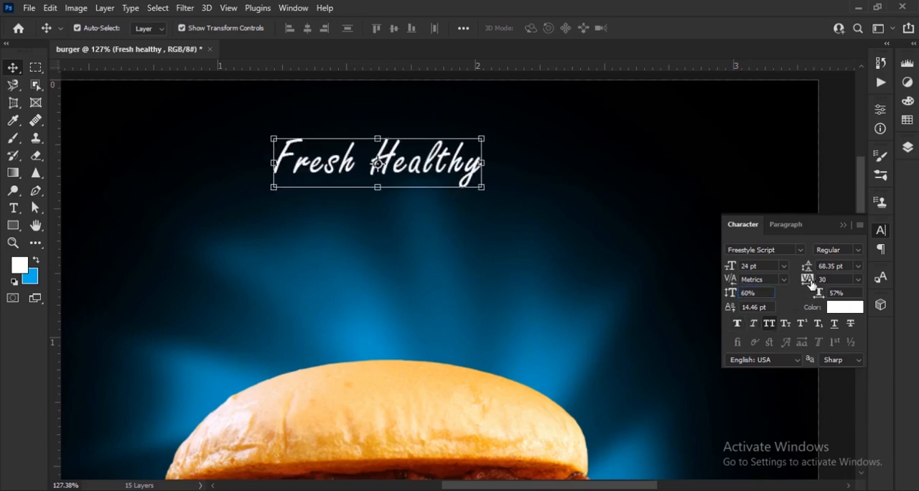
pyautogui.moveTo(810, 284); pyautogui.dragTo(813, 284)
# Recolour the Fresh Healthy text a fully saturated golden yellow
pyautogui.click(834, 308)
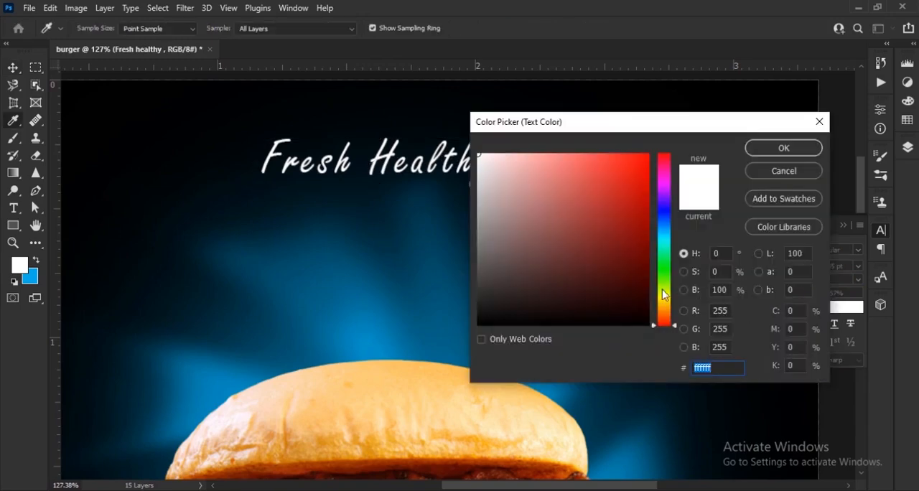
pyautogui.click(666, 306)
pyautogui.moveTo(636, 209); pyautogui.dragTo(651, 153)
pyautogui.click(793, 154)
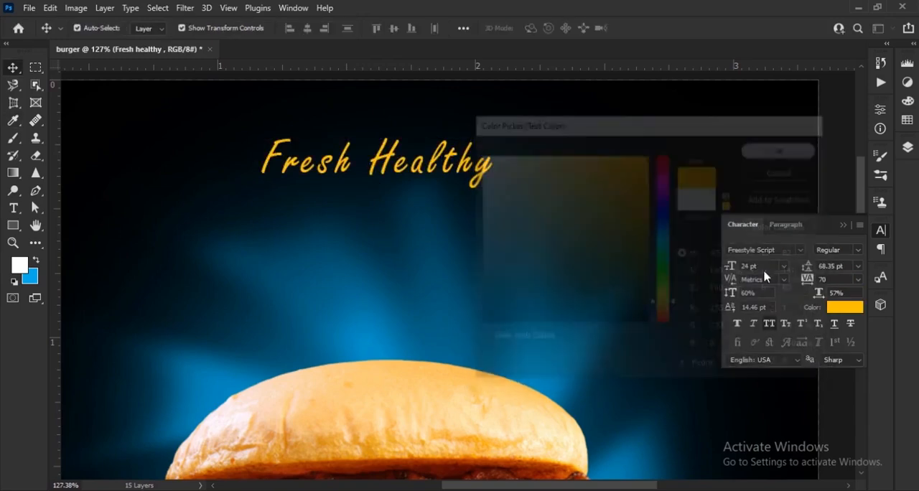
# Set the font size of the Fresh Healthy text to 32 pt
pyautogui.moveTo(733, 267); pyautogui.dragTo(743, 264)
pyautogui.scroll(-5, 446, 235)
pyautogui.click(451, 241)
pyautogui.scroll(4, 447, 176)
pyautogui.moveTo(461, 221)
pyautogui.mouseDown()
pyautogui.moveTo(473, 273)
pyautogui.moveTo(512, 253)
pyautogui.mouseUp()
# Duplicate the Fresh Healthy text directly below itself and replace the copy's wording with BURGER
pyautogui.moveTo(475, 242); pyautogui.dragTo(474, 297)
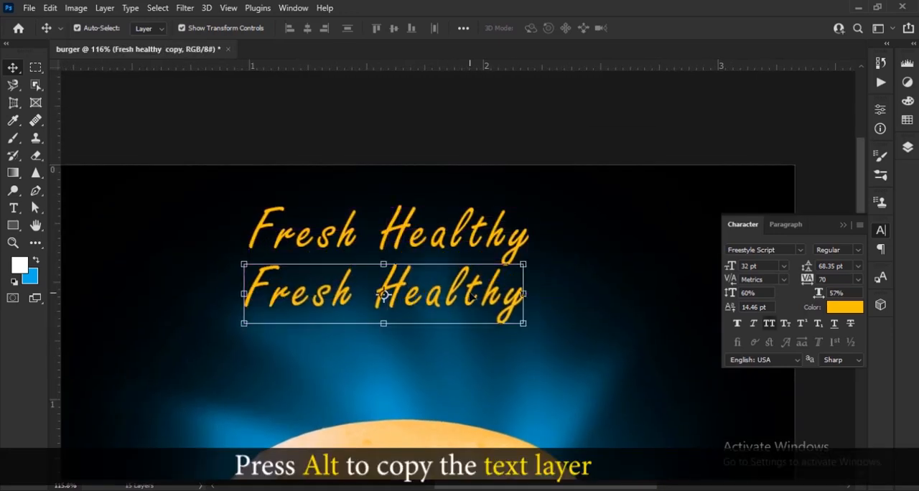
pyautogui.click(13, 208)
pyautogui.moveTo(235, 299); pyautogui.dragTo(568, 297)
pyautogui.write('BURGER')
pyautogui.click(642, 29)
pyautogui.click(13, 67)
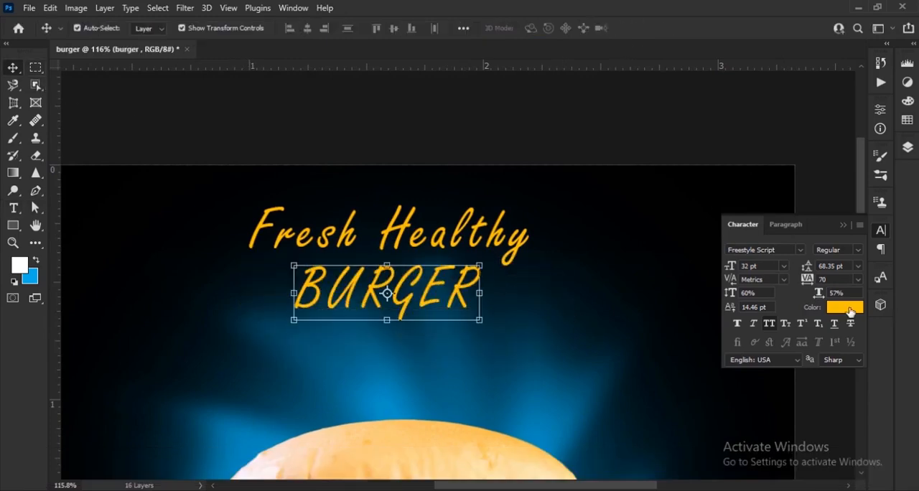
# Recolour the BURGER text white and change its font to Impact
pyautogui.click(845, 309)
pyautogui.click(479, 155)
pyautogui.click(783, 148)
pyautogui.click(799, 250)
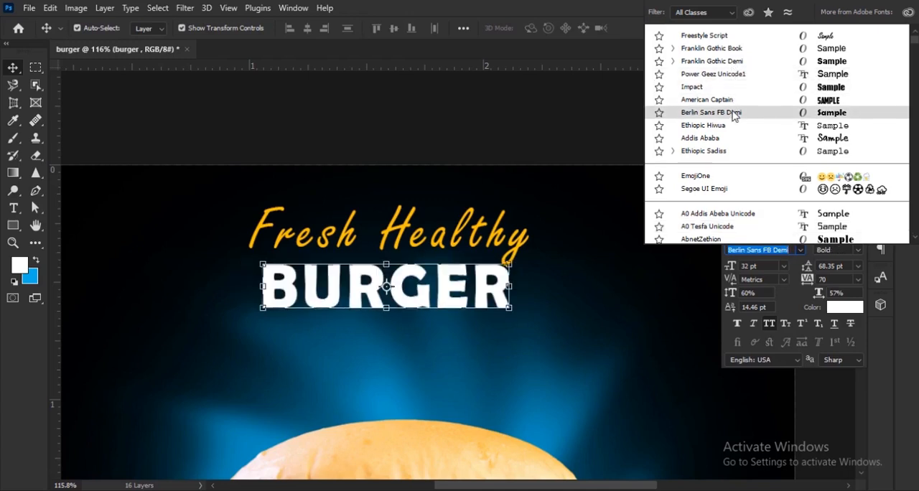
pyautogui.click(725, 87)
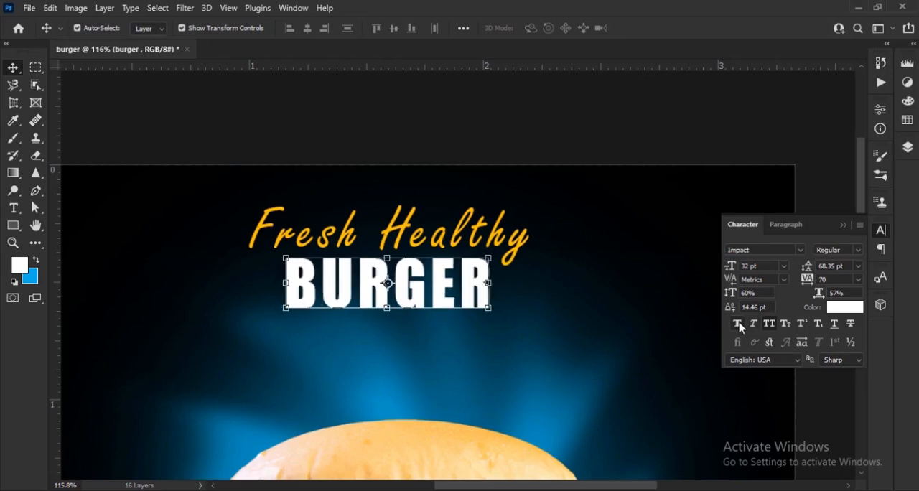
# Set the BURGER text's vertical scale to 65%, enlarge it to 71.68 pt and place it below Fresh Healthy
pyautogui.moveTo(732, 298); pyautogui.dragTo(730, 294)
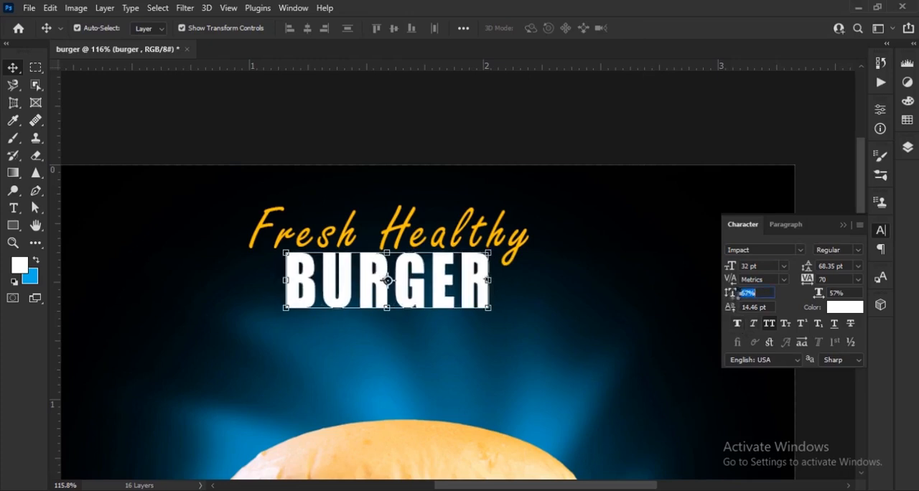
pyautogui.moveTo(497, 281); pyautogui.dragTo(632, 283)
pyautogui.scroll(-3, 633, 283)
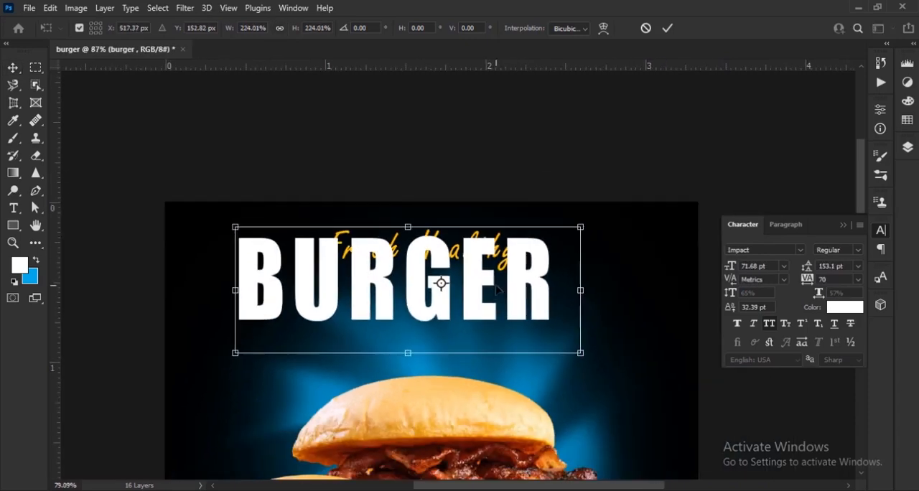
pyautogui.moveTo(514, 294); pyautogui.dragTo(543, 327)
pyautogui.click(666, 28)
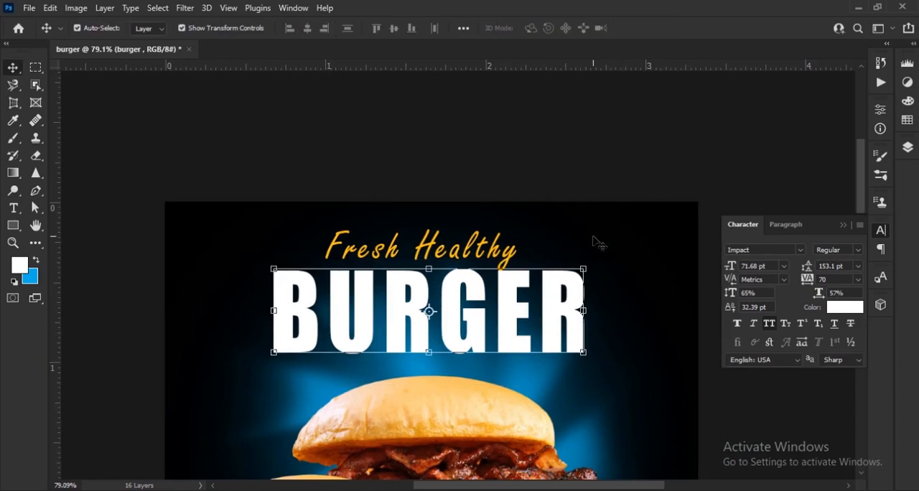
pyautogui.click(653, 173)
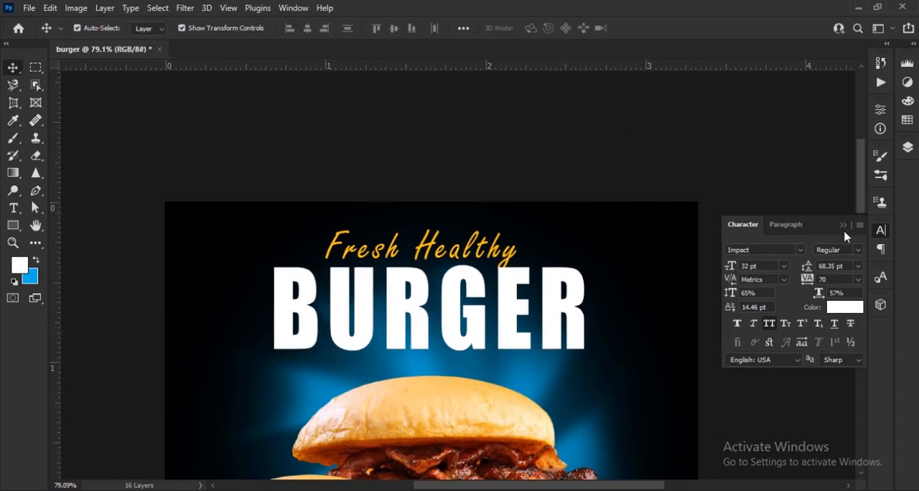
# Bring the Fresh Healthy text in front of BURGER and enlarge it slightly
pyautogui.click(843, 225)
pyautogui.click(905, 149)
pyautogui.moveTo(814, 217); pyautogui.dragTo(811, 221)
pyautogui.scroll(3, 494, 255)
pyautogui.moveTo(517, 263)
pyautogui.mouseDown()
pyautogui.moveTo(518, 285)
pyautogui.moveTo(543, 263)
pyautogui.moveTo(567, 261)
pyautogui.mouseUp()
pyautogui.click(667, 28)
pyautogui.scroll(-5, 455, 201)
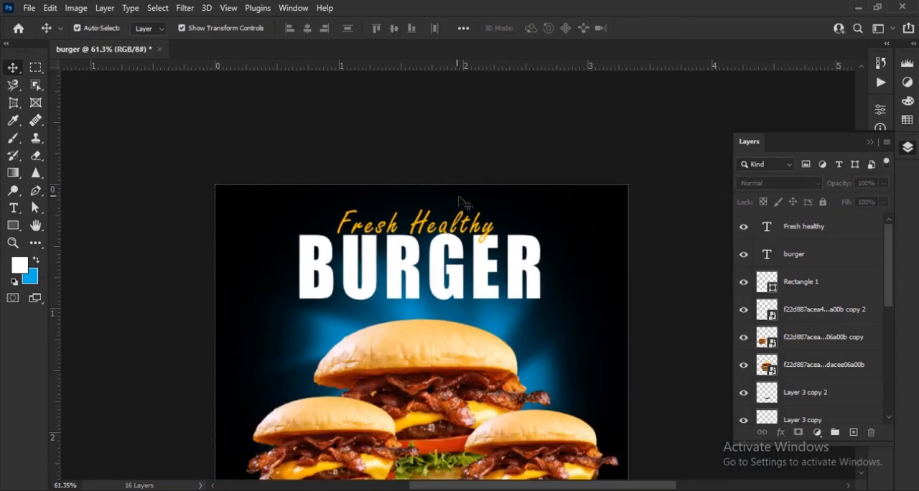
pyautogui.scroll(2, 488, 224)
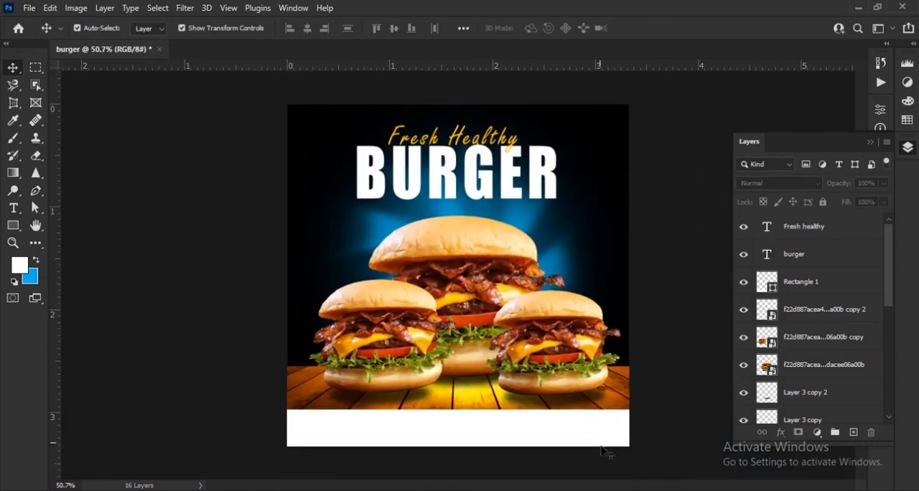
# Place the an-isolated-ellipsis-icon-vector-43064463 speech bubble image in the burger poster
pyautogui.hotkey('alt', 'Tab')
pyautogui.click(213, 99)
pyautogui.moveTo(214, 99); pyautogui.dragTo(451, 275)
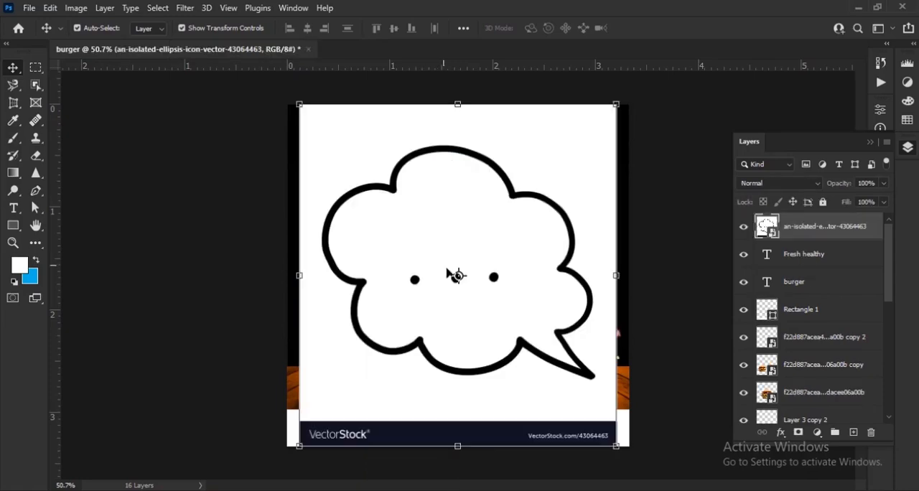
# Rasterize the speech bubble image and erase its VectorStock strip inside a rectangular selection with a hard round eraser
pyautogui.click(33, 69)
pyautogui.moveTo(293, 413); pyautogui.dragTo(629, 446)
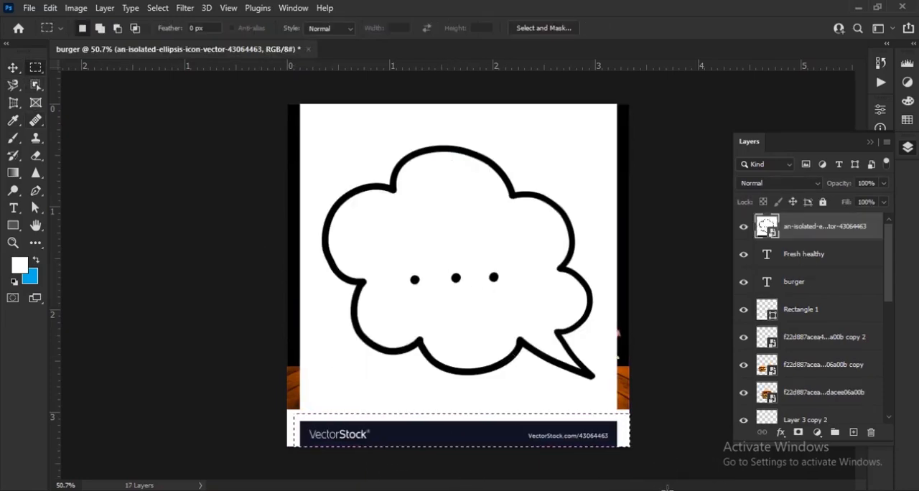
pyautogui.click(35, 155)
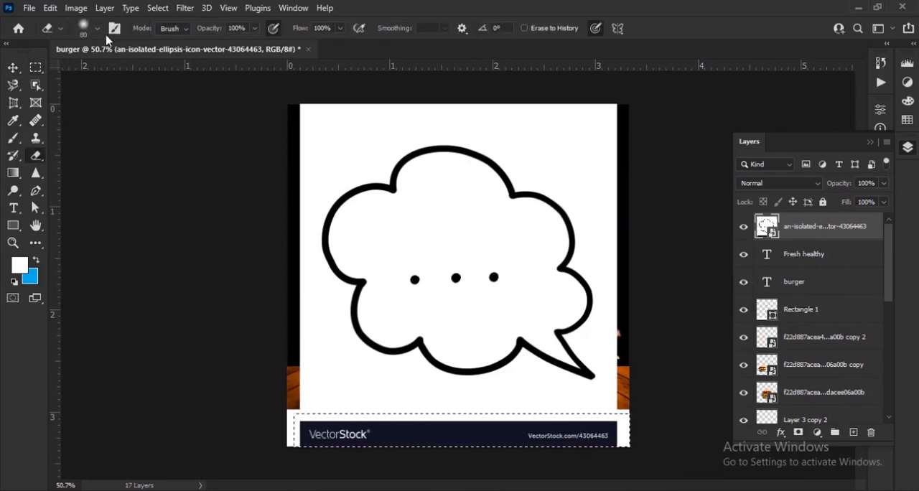
pyautogui.click(97, 29)
pyautogui.click(77, 232)
pyautogui.click(96, 27)
pyautogui.click(365, 410)
pyautogui.click(442, 206)
pyautogui.moveTo(277, 430)
pyautogui.mouseDown()
pyautogui.moveTo(679, 438)
pyautogui.moveTo(501, 420)
pyautogui.moveTo(276, 435)
pyautogui.moveTo(645, 460)
pyautogui.moveTo(276, 457)
pyautogui.mouseUp()
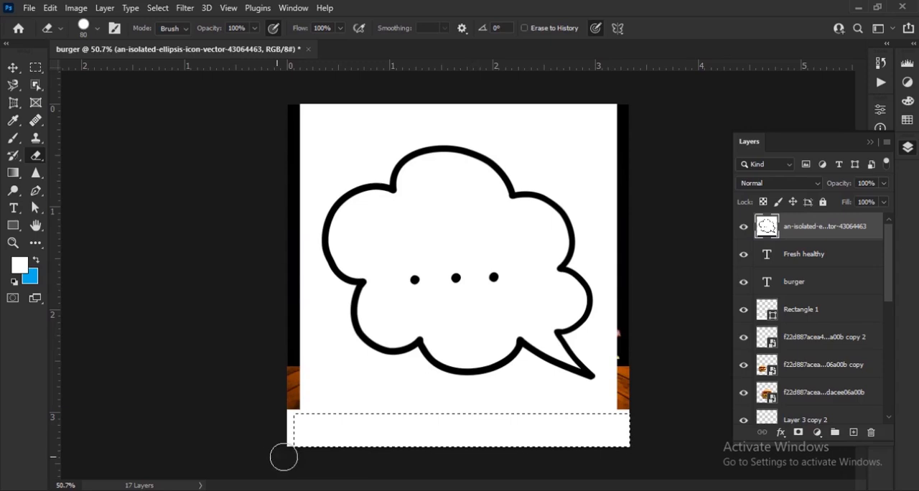
pyautogui.hotkey('ctrl', 'd')
pyautogui.click(12, 69)
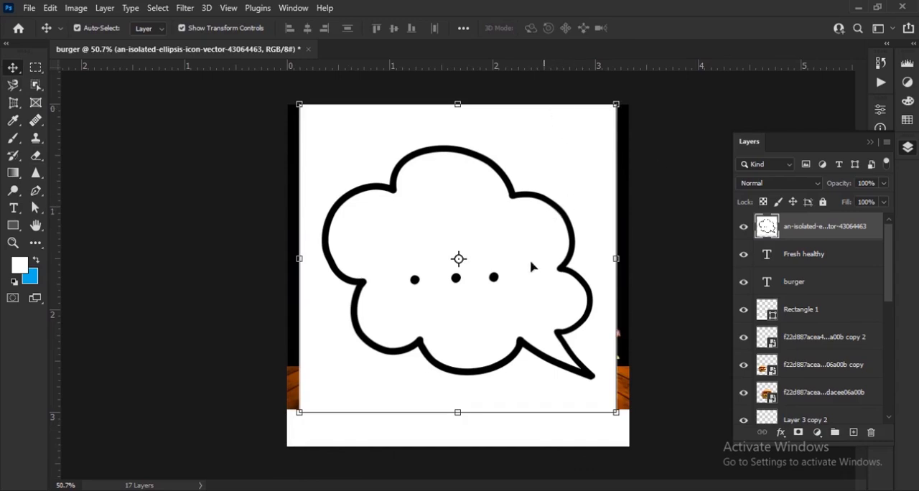
# Nudge the speech bubble image slightly and remove the white inside and outside its outline with the Magic Eraser
pyautogui.moveTo(521, 283); pyautogui.dragTo(532, 287)
pyautogui.rightClick(37, 163)
pyautogui.click(94, 181)
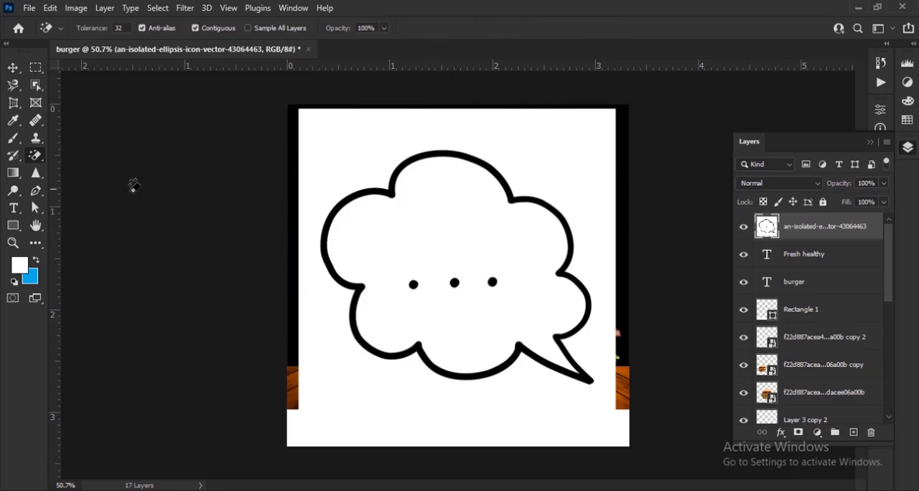
pyautogui.click(438, 222)
pyautogui.click(526, 149)
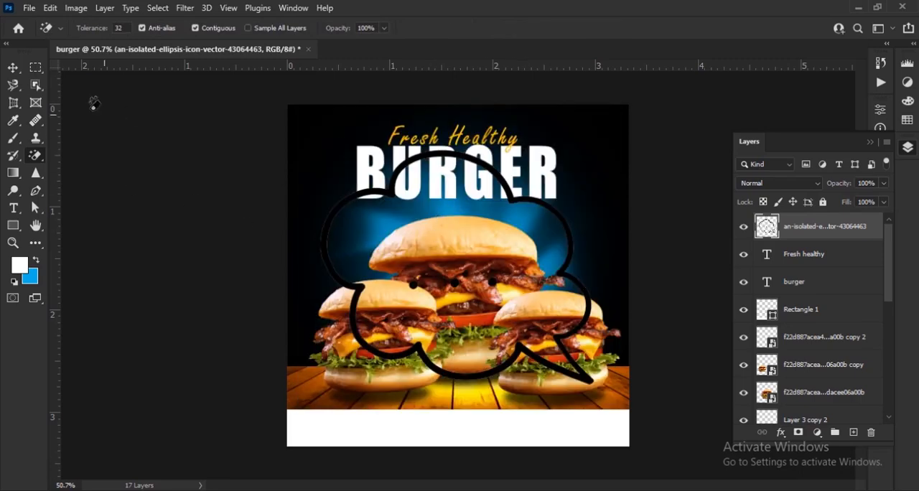
pyautogui.click(14, 70)
# Load the speech bubble outline as a selection and paint it white with a brush
pyautogui.keyDown('ctrl'); pyautogui.click(766, 226); pyautogui.keyUp('ctrl')
pyautogui.press('b')
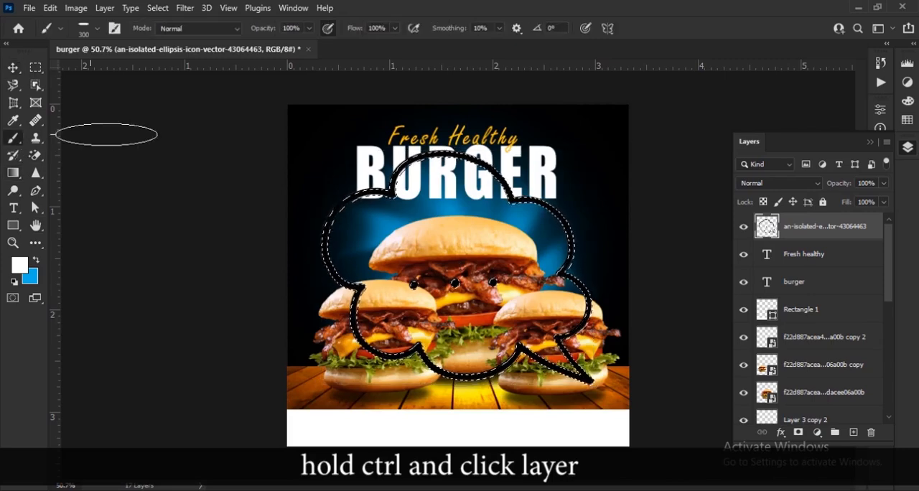
pyautogui.click(97, 29)
pyautogui.click(87, 230)
pyautogui.click(135, 69)
pyautogui.moveTo(442, 152)
pyautogui.mouseDown()
pyautogui.moveTo(373, 188)
pyautogui.moveTo(337, 265)
pyautogui.moveTo(438, 373)
pyautogui.moveTo(587, 324)
pyautogui.moveTo(488, 163)
pyautogui.moveTo(394, 168)
pyautogui.mouseUp()
pyautogui.moveTo(488, 157); pyautogui.dragTo(451, 186)
pyautogui.hotkey('ctrl', 'd')
# Scale the speech bubble to 42% and move it beside the large burger, above the smaller burger on its left
pyautogui.click(17, 72)
pyautogui.hotkey('ctrl', '+')
pyautogui.moveTo(615, 406); pyautogui.dragTo(539, 330)
pyautogui.scroll(3, 536, 294)
pyautogui.hscroll(-2, 536, 295)
pyautogui.moveTo(647, 330); pyautogui.dragTo(402, 305)
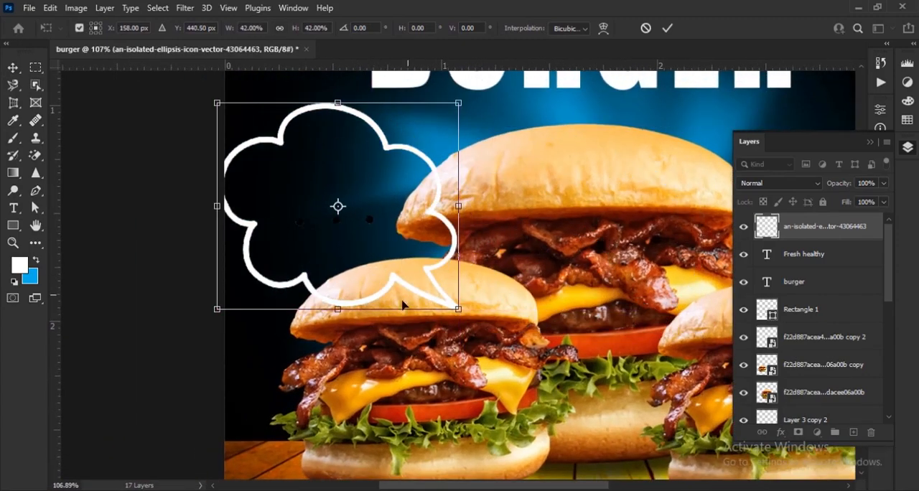
# Erase the three black dots inside the speech bubble
pyautogui.rightClick(38, 156)
pyautogui.click(75, 151)
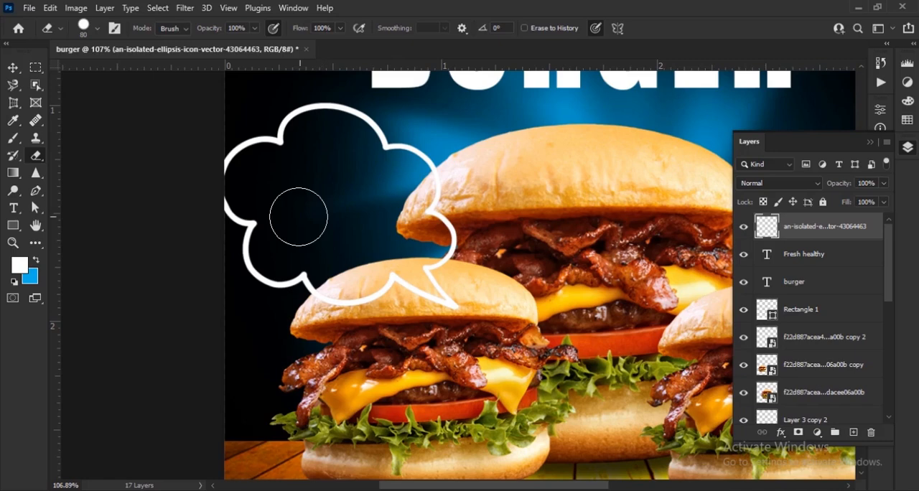
pyautogui.click(18, 66)
# Shrink the speech bubble to 40.57%, rotate it -3.18° and place its tail just above the small left burger
pyautogui.hotkey('ctrl', 't')
pyautogui.moveTo(213, 100); pyautogui.dragTo(291, 162)
pyautogui.moveTo(366, 232); pyautogui.dragTo(464, 284)
pyautogui.scroll(4, 464, 283)
pyautogui.moveTo(486, 314); pyautogui.dragTo(428, 337)
pyautogui.moveTo(486, 166); pyautogui.dragTo(483, 158)
pyautogui.moveTo(457, 252); pyautogui.dragTo(452, 252)
pyautogui.moveTo(427, 294); pyautogui.dragTo(440, 332)
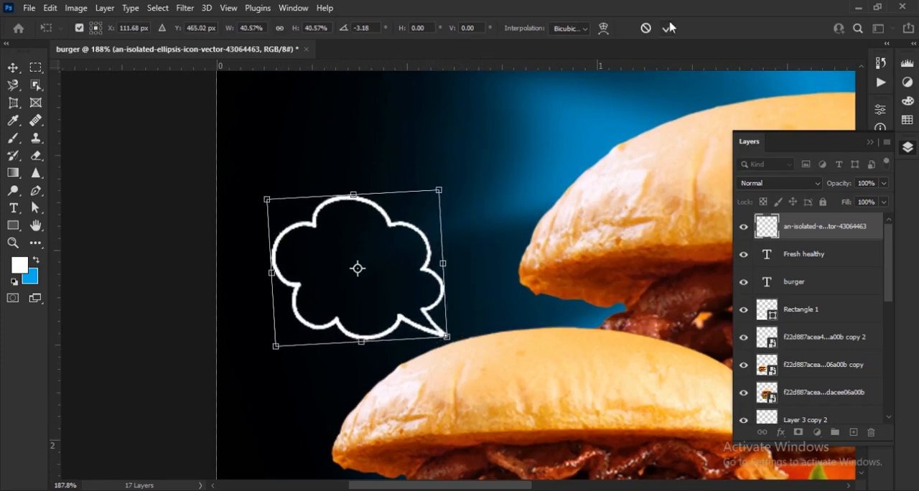
pyautogui.click(669, 27)
pyautogui.click(70, 229)
# Add the text SAVE UP TO in 18 pt white Impact and move it over the speech bubble
pyautogui.click(14, 208)
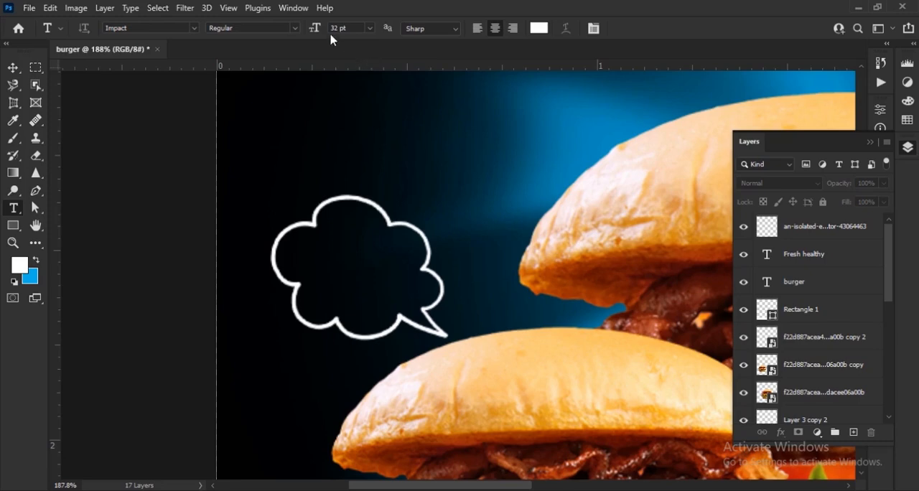
pyautogui.scroll(2, 324, 256)
pyautogui.click(324, 257)
pyautogui.write('SA')
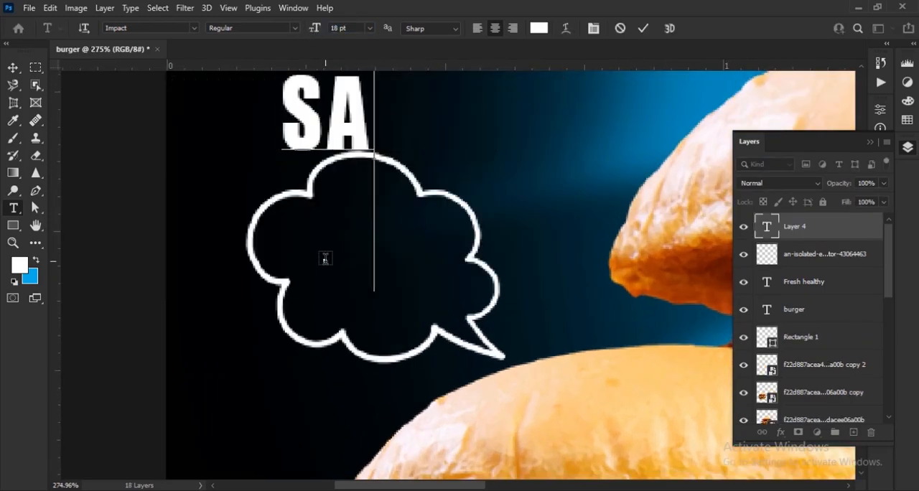
pyautogui.write('VE UP T')
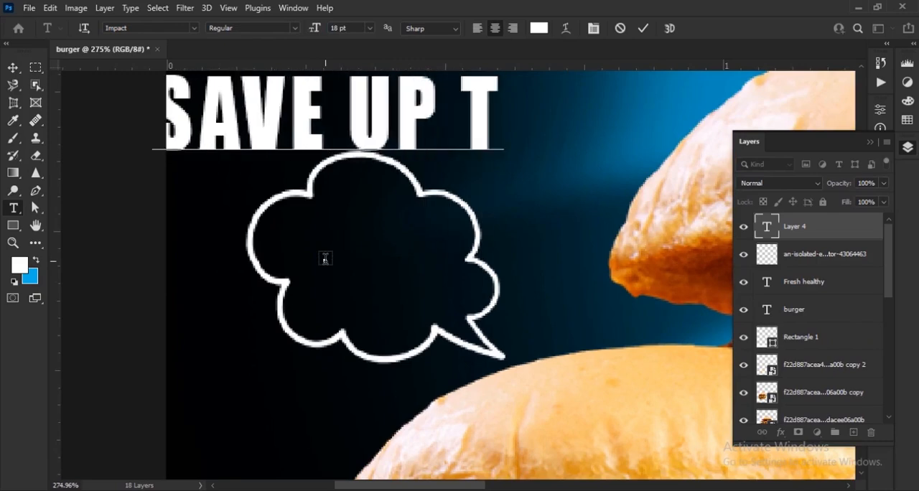
pyautogui.write('O')
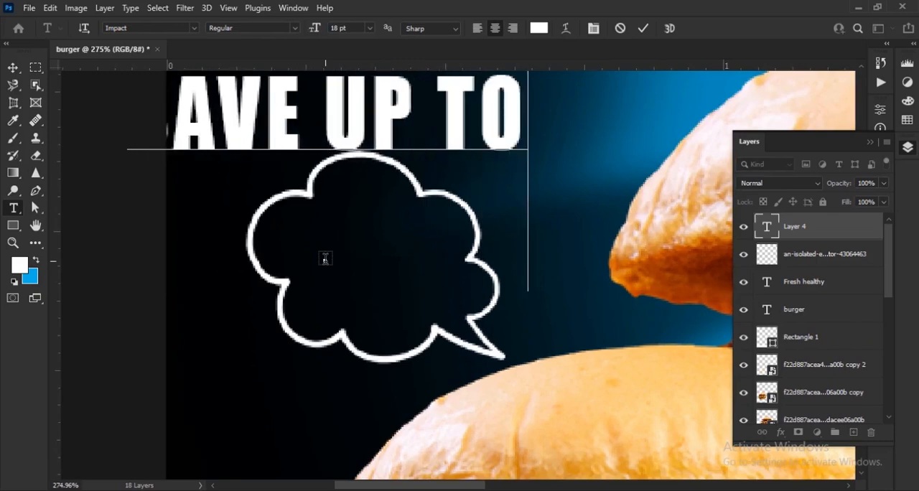
pyautogui.click(15, 67)
pyautogui.moveTo(493, 134); pyautogui.dragTo(556, 247)
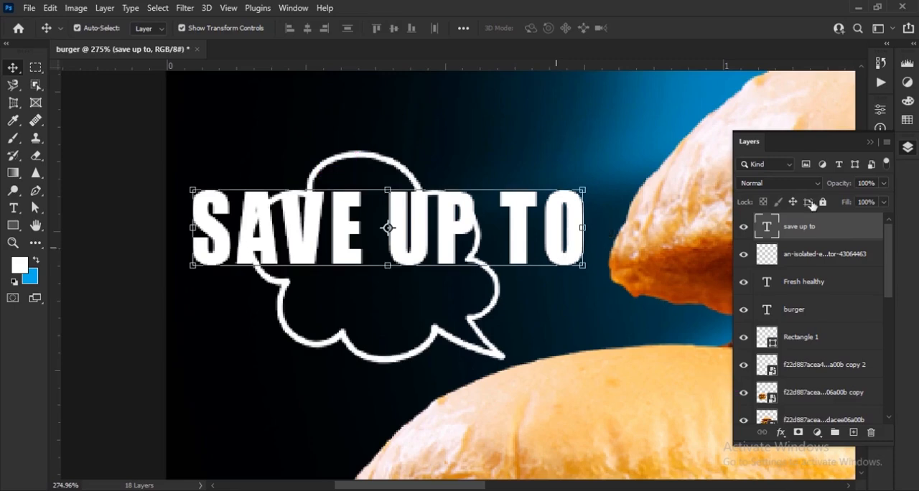
# Change SAVE UP TO to Franklin Gothic Book at 7 pt with 56% vertical scale and place it inside the bubble
pyautogui.click(870, 142)
pyautogui.click(881, 227)
pyautogui.click(800, 250)
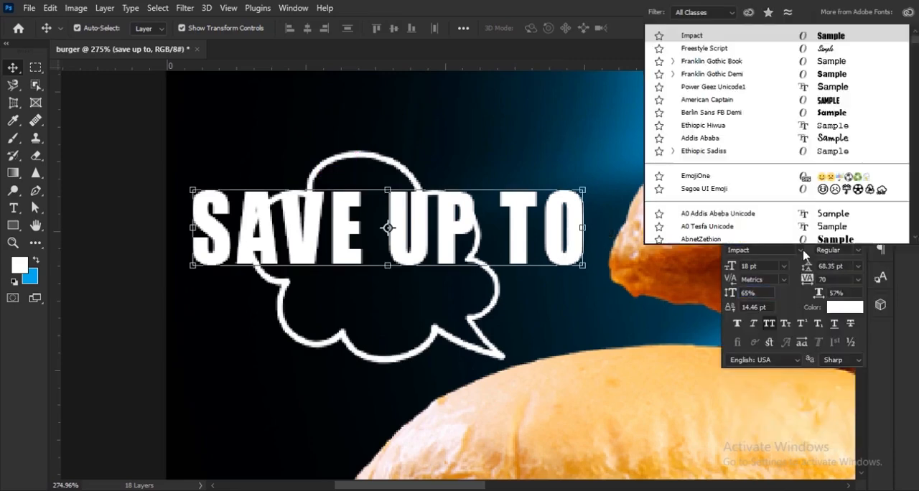
pyautogui.click(745, 60)
pyautogui.moveTo(739, 289); pyautogui.dragTo(725, 266)
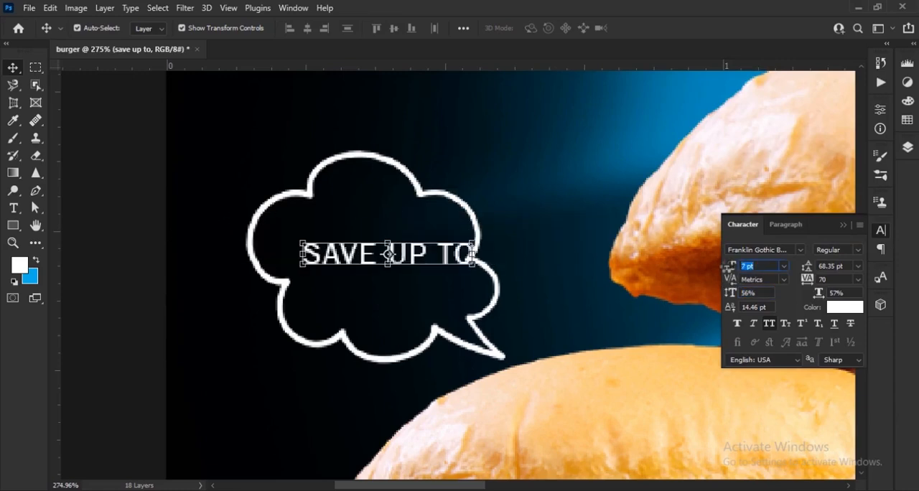
pyautogui.moveTo(462, 257); pyautogui.dragTo(443, 240)
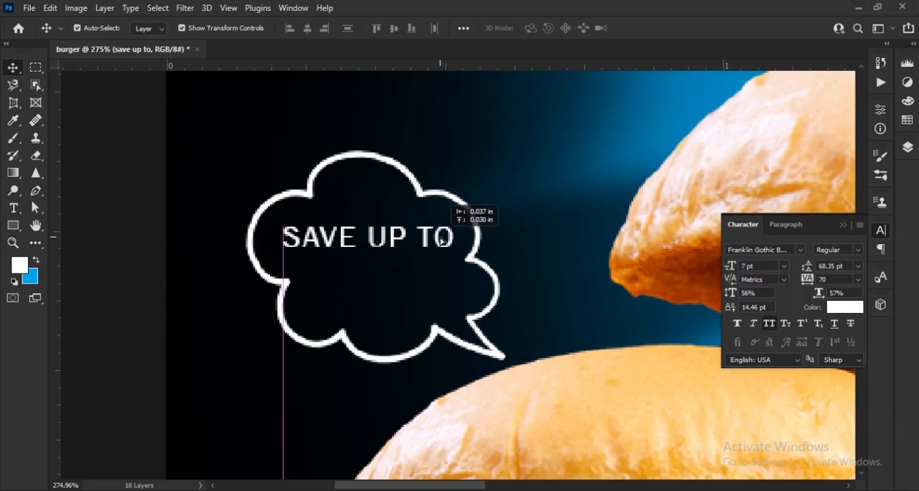
# Duplicate SAVE UP TO directly below itself and replace the copy's wording with 50%
pyautogui.moveTo(365, 237); pyautogui.dragTo(369, 266)
pyautogui.press('t')
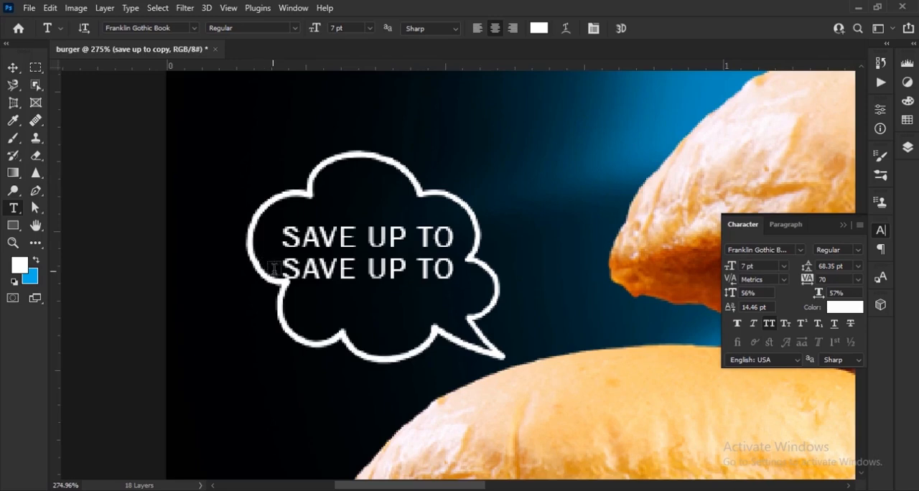
pyautogui.moveTo(272, 267); pyautogui.dragTo(506, 274)
pyautogui.write('50')
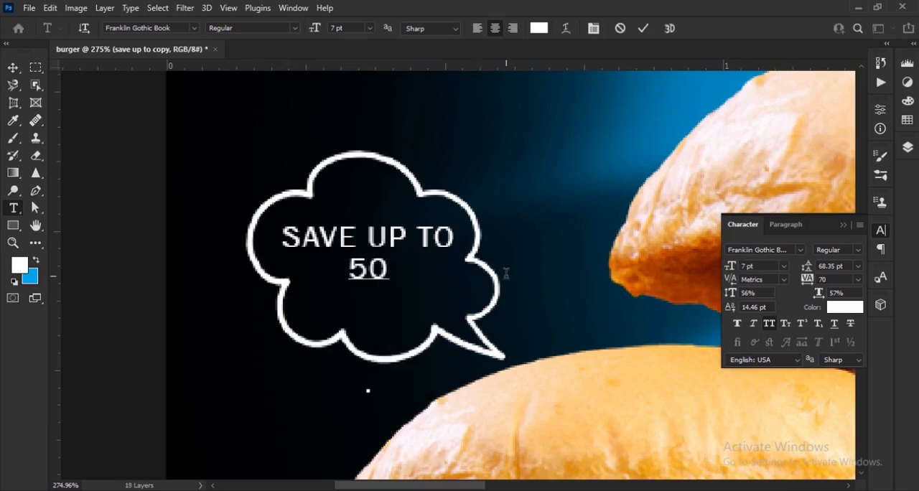
pyautogui.write('%')
pyautogui.click(643, 28)
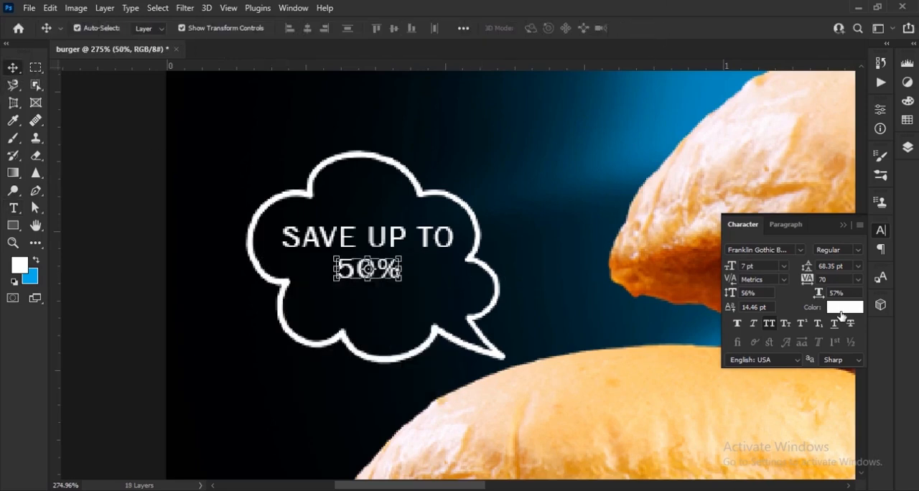
# Recolour the 50% text yellow (#ffe400)
pyautogui.click(844, 307)
pyautogui.click(669, 275)
pyautogui.moveTo(669, 282); pyautogui.dragTo(673, 305)
pyautogui.click(595, 196)
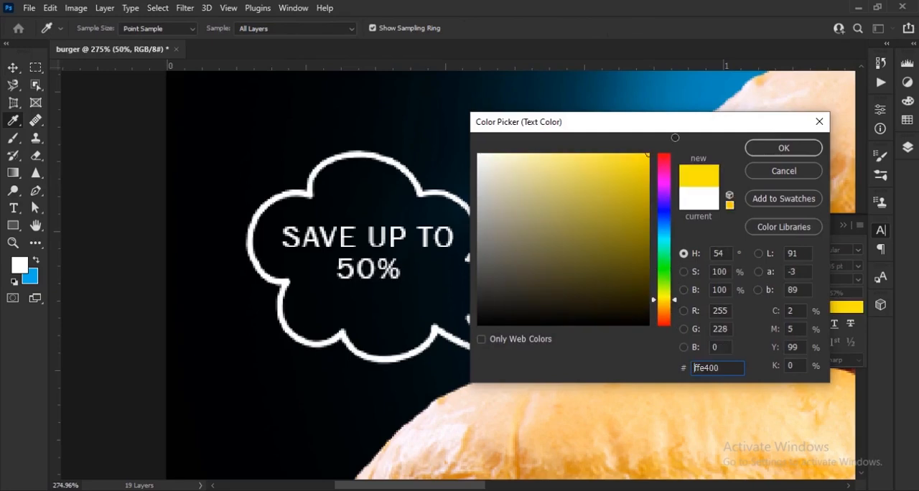
pyautogui.click(783, 147)
# Change the 50% text to Impact at 16 pt and position it under SAVE UP TO in the bubble
pyautogui.click(797, 250)
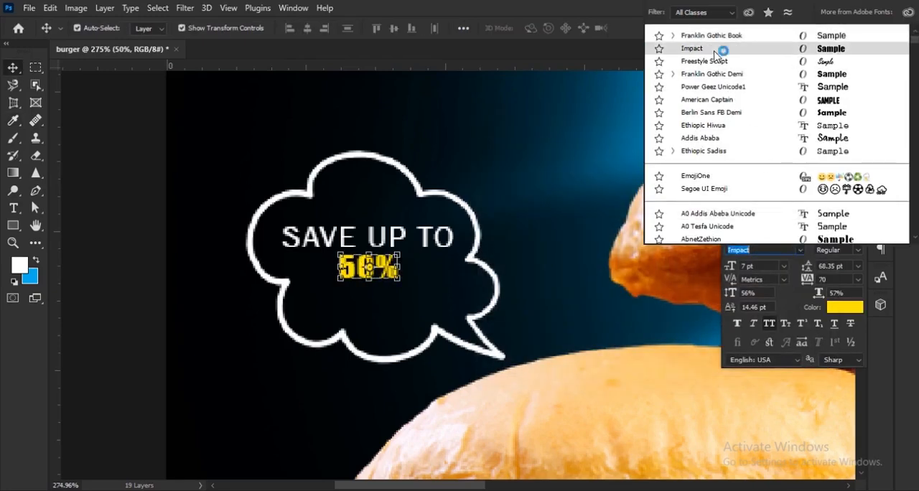
pyautogui.click(725, 46)
pyautogui.moveTo(730, 266); pyautogui.dragTo(739, 267)
pyautogui.moveTo(414, 252); pyautogui.dragTo(421, 285)
pyautogui.moveTo(729, 267); pyautogui.dragTo(727, 267)
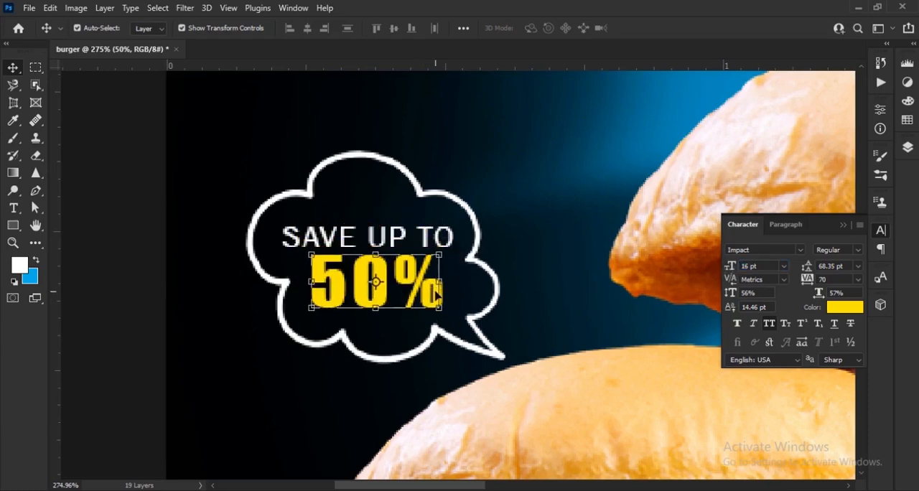
pyautogui.scroll(-5, 364, 309)
pyautogui.scroll(-3, 366, 326)
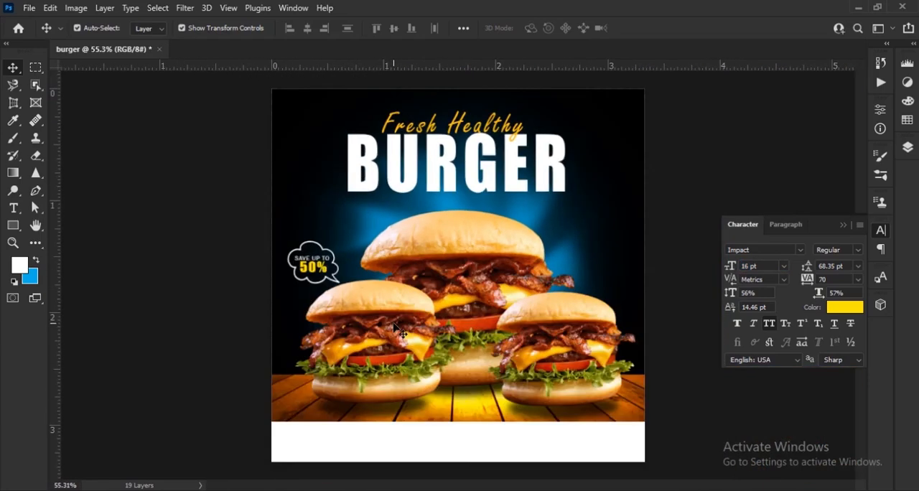
# Place the dotted arrow clipart in the poster and remove its checkered background with the Magic Eraser
pyautogui.hotkey('alt', 'Tab')
pyautogui.moveTo(662, 106); pyautogui.dragTo(451, 271)
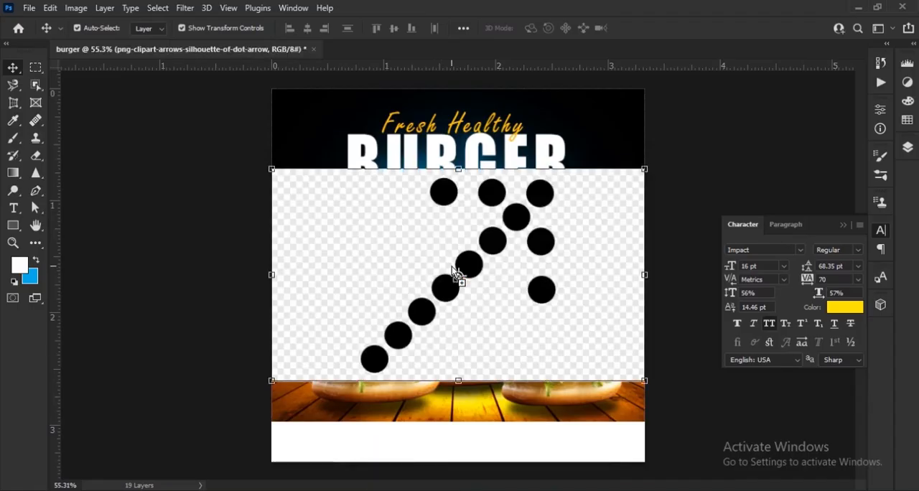
pyautogui.rightClick(36, 155)
pyautogui.click(105, 184)
pyautogui.click(369, 219)
pyautogui.press('Return')
pyautogui.click(13, 68)
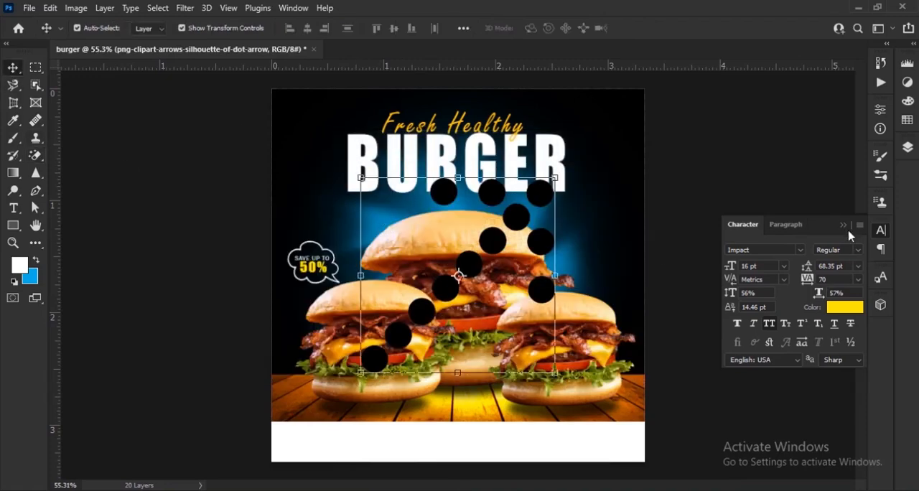
# Load the dotted arrow's pixels as a selection, paint all its dots white with the Brush and deselect
pyautogui.click(880, 229)
pyautogui.click(907, 147)
pyautogui.press('b')
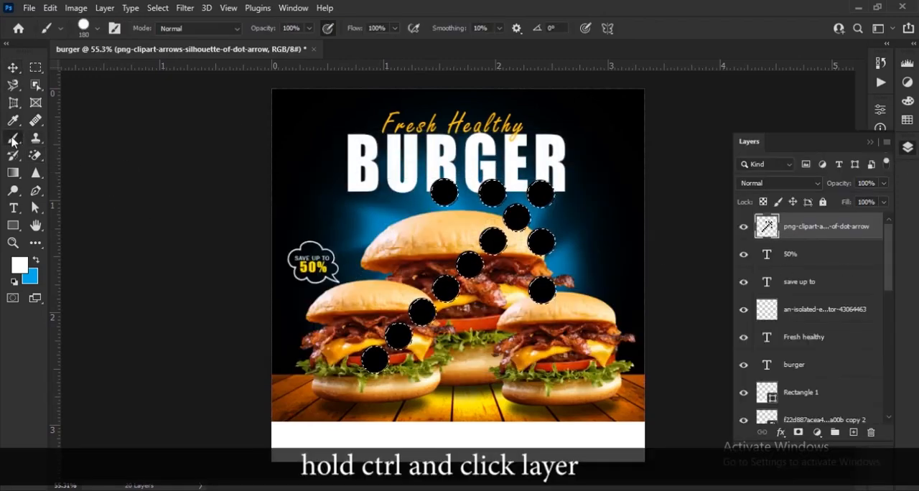
pyautogui.moveTo(444, 192)
pyautogui.mouseDown()
pyautogui.moveTo(533, 207)
pyautogui.moveTo(546, 296)
pyautogui.moveTo(507, 230)
pyautogui.moveTo(423, 301)
pyautogui.mouseUp()
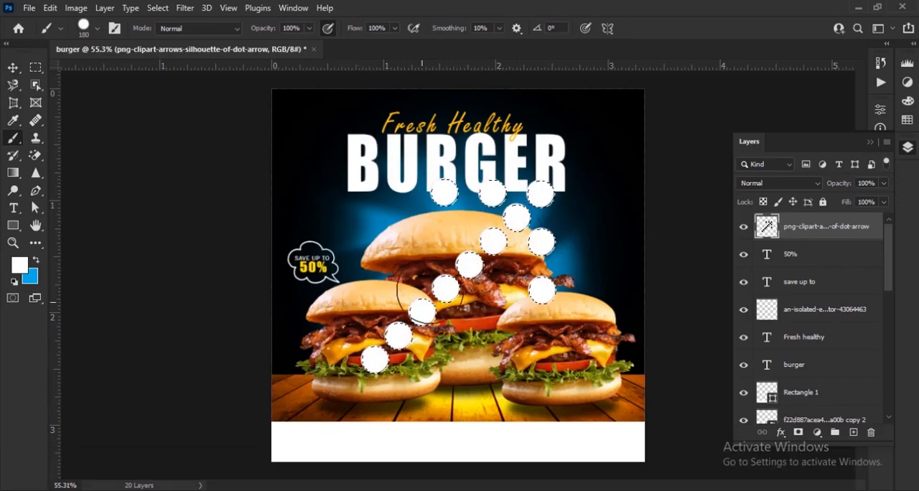
pyautogui.hotkey('ctrl', 'd')
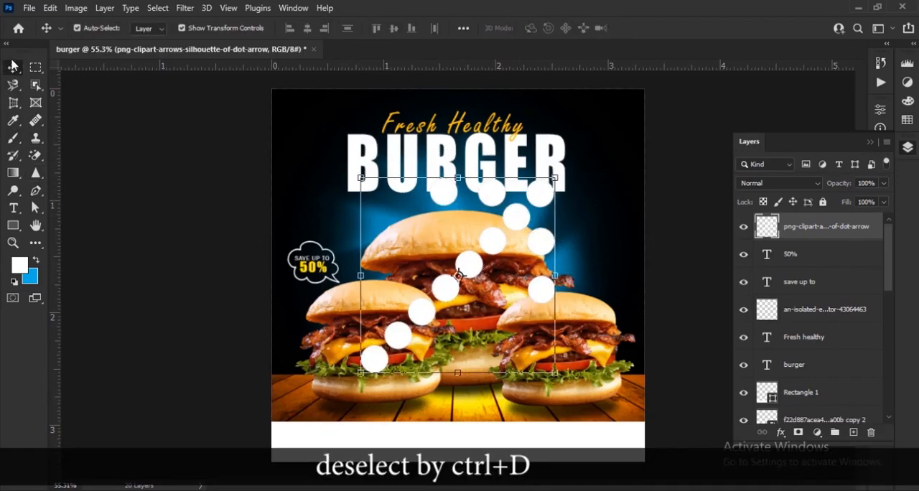
# Shrink the white dotted arrow and move it to the dark area right of the large burger's top bun
pyautogui.moveTo(360, 371); pyautogui.dragTo(446, 303)
pyautogui.click(667, 28)
pyautogui.scroll(4, 583, 149)
pyautogui.moveTo(384, 305); pyautogui.dragTo(572, 234)
# Flip the dotted arrow and rotate it about 95° so it points down-left toward the large burger
pyautogui.hotkey('ctrl', 't')
pyautogui.rightClick(572, 235)
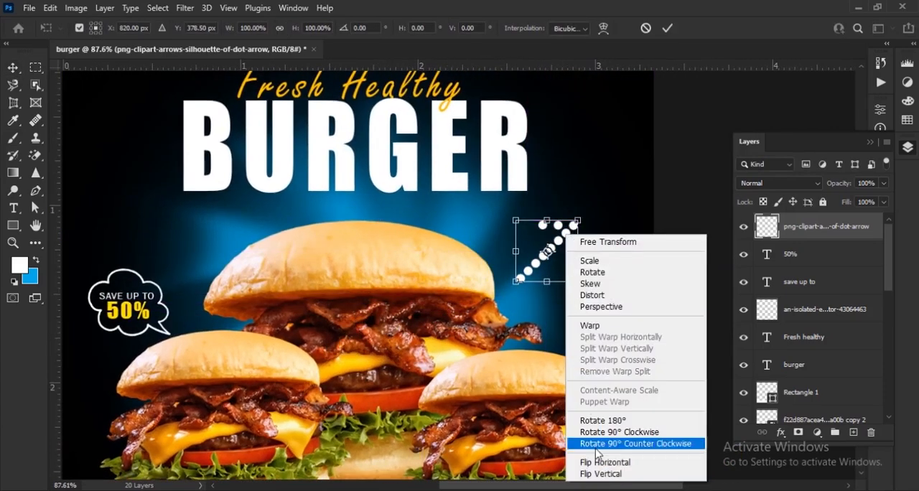
pyautogui.click(595, 455)
pyautogui.moveTo(593, 298); pyautogui.dragTo(635, 175)
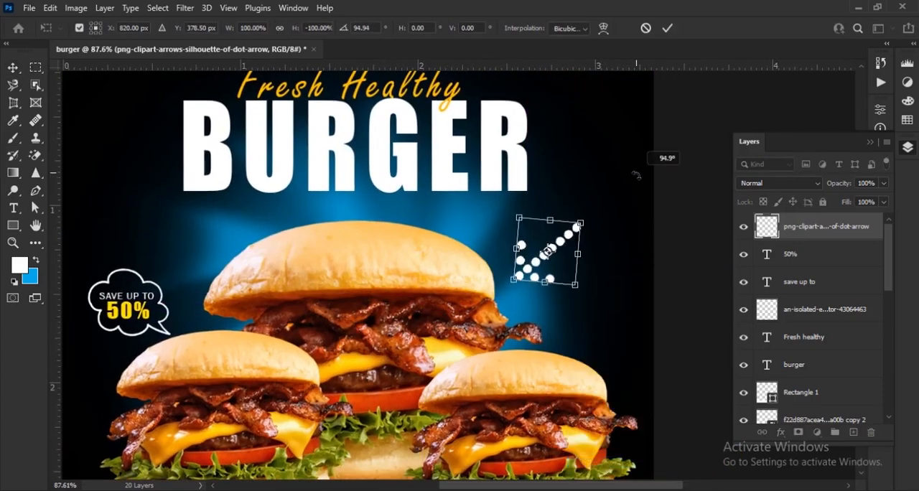
pyautogui.moveTo(582, 221)
pyautogui.mouseDown()
pyautogui.moveTo(556, 241)
pyautogui.moveTo(570, 240)
pyautogui.moveTo(570, 228)
pyautogui.mouseUp()
pyautogui.press('Return')
pyautogui.scroll(3, 535, 290)
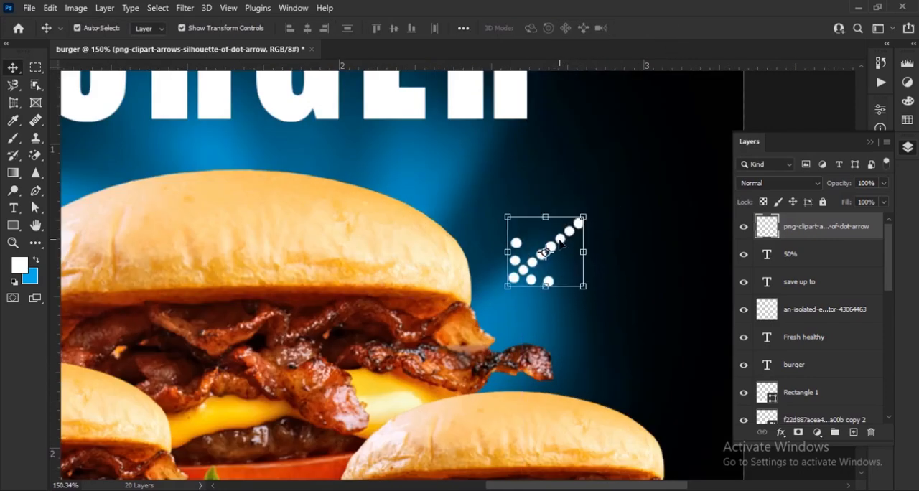
# Duplicate the dotted arrow and rotate the copy on the large burger's left side so it points down-right toward the bun
pyautogui.hotkey('ctrl', 'j')
pyautogui.moveTo(526, 258); pyautogui.dragTo(371, 290)
pyautogui.moveTo(421, 307); pyautogui.dragTo(452, 133)
pyautogui.scroll(2, 500, 310)
pyautogui.moveTo(500, 310); pyautogui.dragTo(443, 322)
pyautogui.moveTo(347, 250); pyautogui.dragTo(369, 257)
pyautogui.moveTo(420, 304); pyautogui.dragTo(418, 323)
pyautogui.click(667, 28)
# Shrink the original dotted arrow on the large burger's right side slightly
pyautogui.moveTo(568, 264); pyautogui.dragTo(280, 258)
pyautogui.hscroll(5, 281, 258)
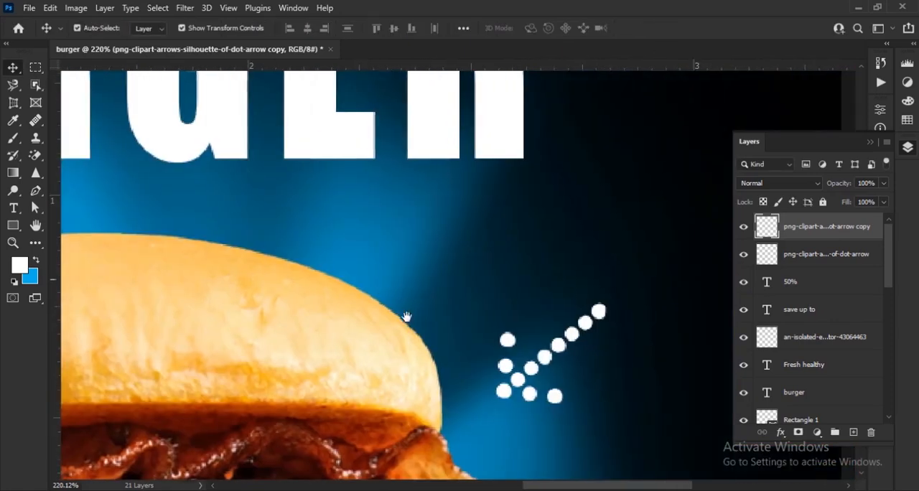
pyautogui.click(527, 388)
pyautogui.moveTo(496, 404); pyautogui.dragTo(533, 370)
pyautogui.click(668, 29)
pyautogui.hotkey('ctrl', '0')
pyautogui.scroll(-2, 615, 328)
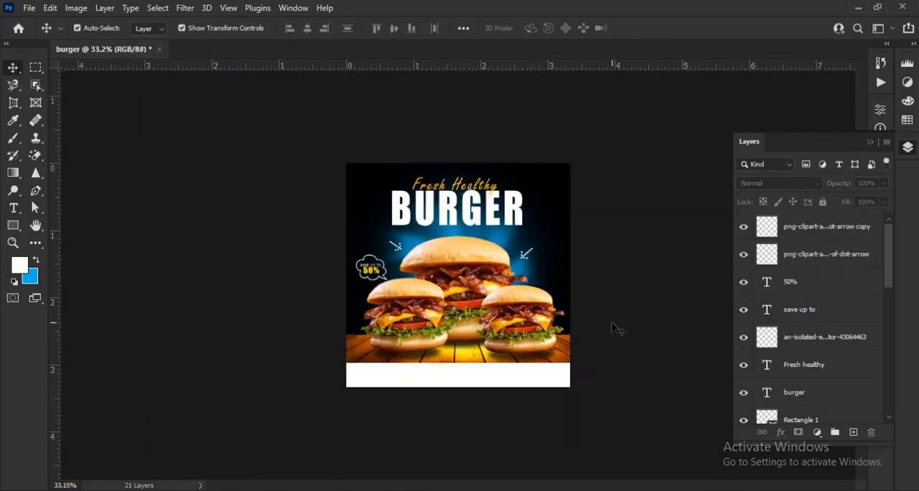
pyautogui.scroll(2, 513, 362)
pyautogui.scroll(1, 479, 367)
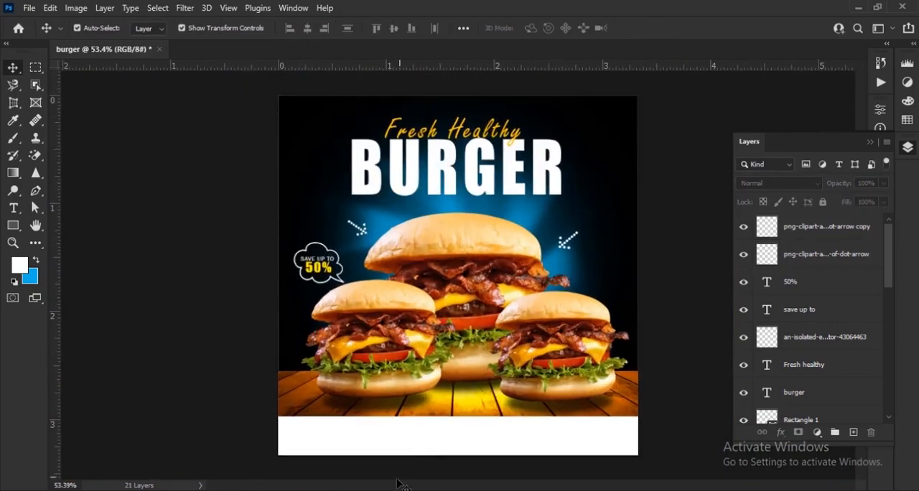
# Place the basil leaf image in the poster, select the leaf with the Object Selection lasso and mask out its white background
pyautogui.click(399, 489)
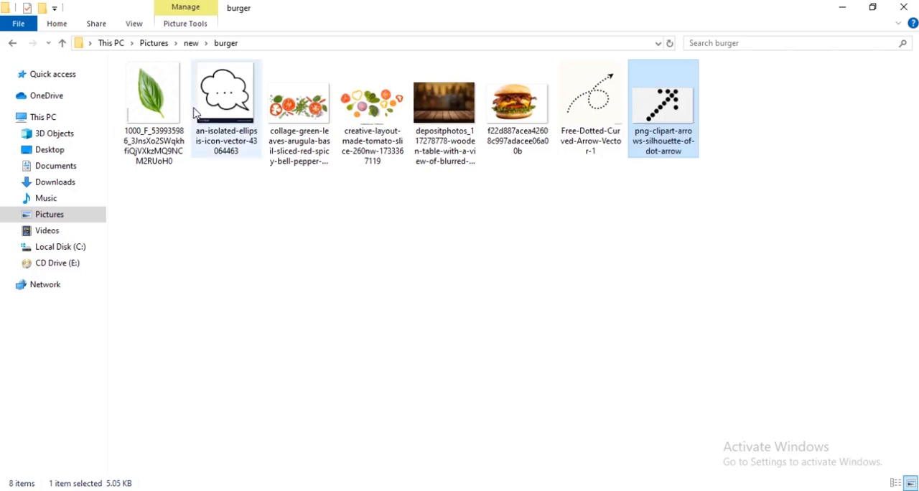
pyautogui.moveTo(169, 138); pyautogui.dragTo(434, 291)
pyautogui.click(34, 87)
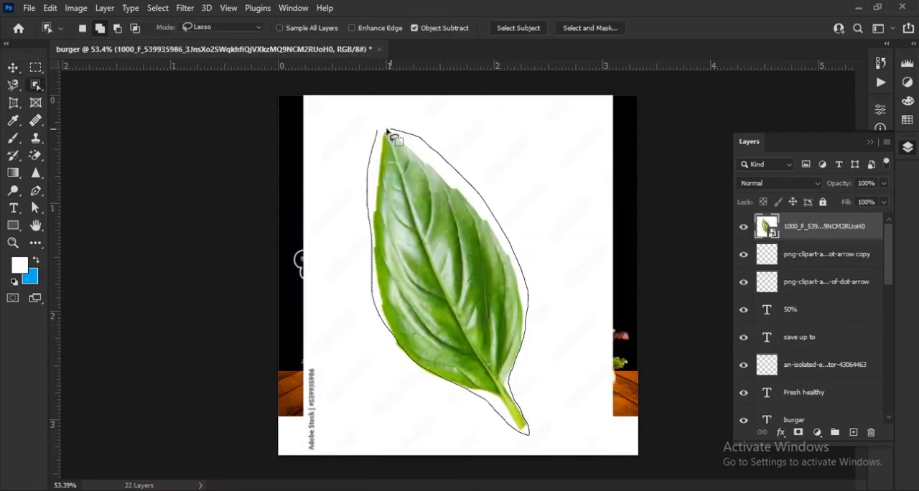
pyautogui.click(797, 433)
# Scale the leaf to 22.86%, rotate it about -15° at the poster's right edge and convert it to a smart object
pyautogui.press('v')
pyautogui.hotkey('ctrl', 't')
pyautogui.moveTo(304, 95); pyautogui.dragTo(412, 222)
pyautogui.moveTo(527, 343); pyautogui.dragTo(574, 321)
pyautogui.moveTo(455, 272); pyautogui.dragTo(637, 222)
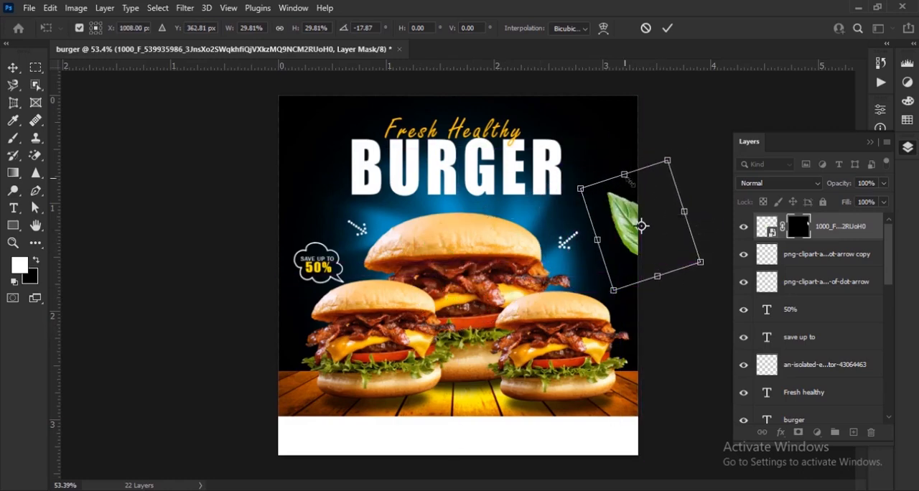
pyautogui.moveTo(625, 176); pyautogui.dragTo(629, 188)
pyautogui.moveTo(624, 231)
pyautogui.mouseDown()
pyautogui.moveTo(615, 226)
pyautogui.moveTo(621, 233)
pyautogui.mouseUp()
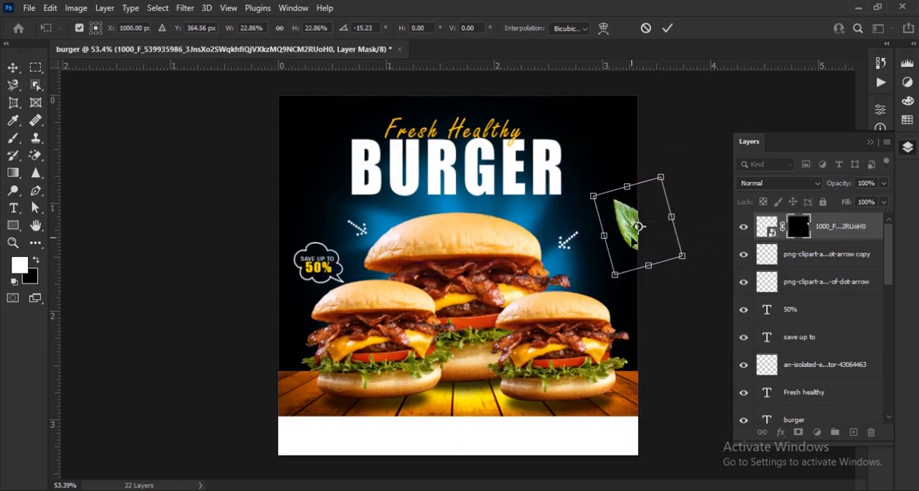
pyautogui.click(667, 28)
pyautogui.rightClick(823, 226)
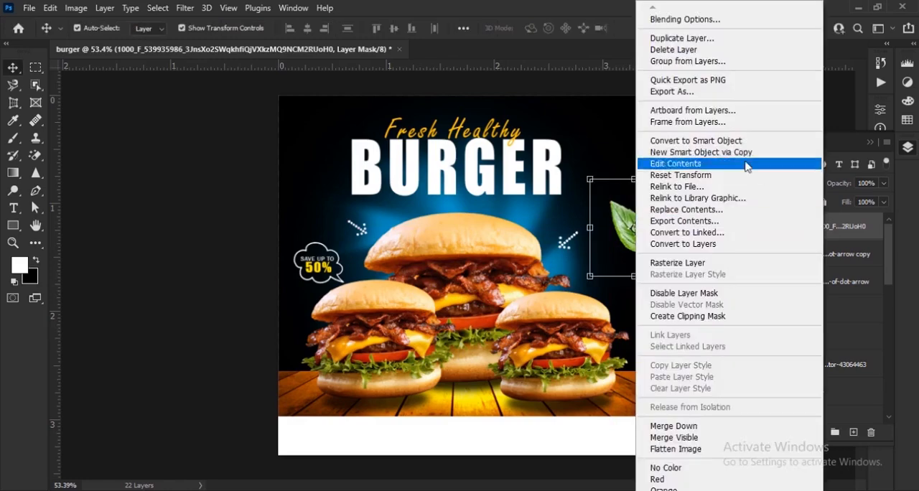
pyautogui.click(760, 174)
# Duplicate the leaf, move the copy beside the left burger below the speech bubble and flip it horizontally
pyautogui.scroll(3, 635, 251)
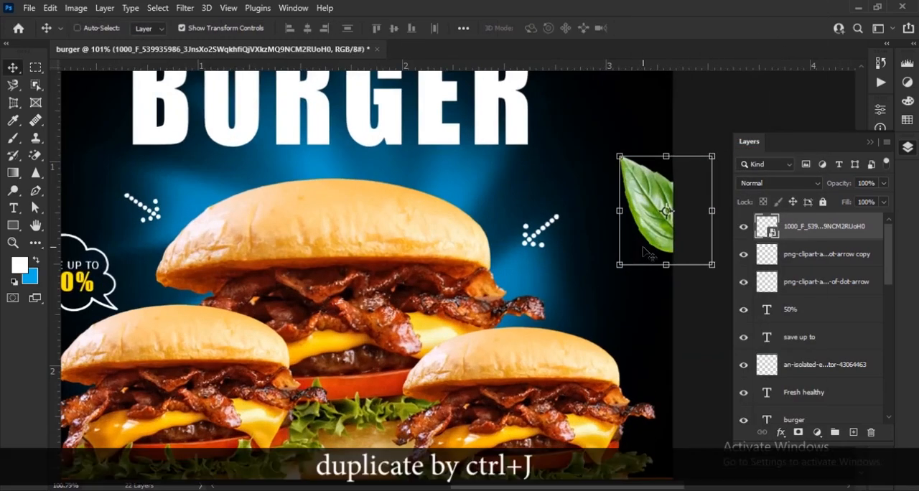
pyautogui.hotkey('ctrl', 'j')
pyautogui.moveTo(644, 251); pyautogui.dragTo(449, 252)
pyautogui.hotkey('ctrl', 't')
pyautogui.rightClick(461, 231)
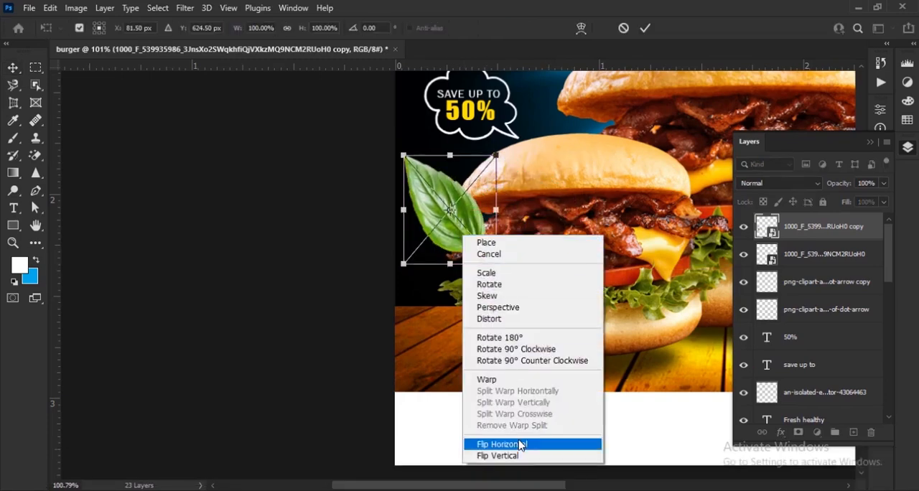
pyautogui.click(519, 441)
# Scale the leaf copy to 80.22%, rotate it to about 176° and set it half off the poster's left edge
pyautogui.scroll(3, 497, 293)
pyautogui.moveTo(497, 295); pyautogui.dragTo(439, 299)
pyautogui.moveTo(509, 405); pyautogui.dragTo(479, 347)
pyautogui.moveTo(440, 282); pyautogui.dragTo(445, 311)
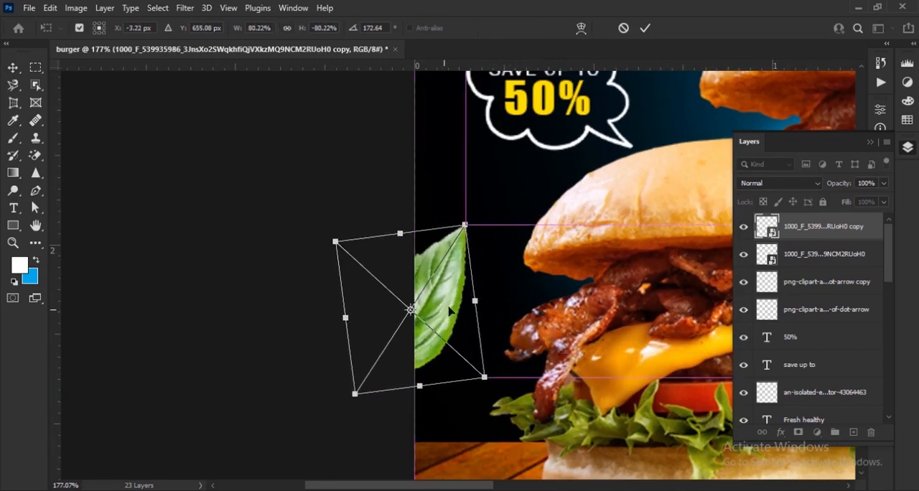
pyautogui.moveTo(487, 246); pyautogui.dragTo(491, 251)
pyautogui.moveTo(445, 299); pyautogui.dragTo(440, 295)
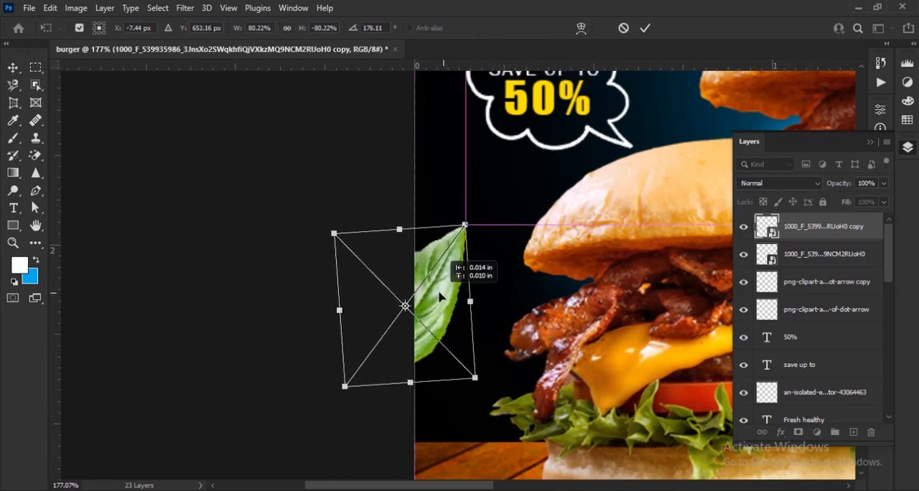
pyautogui.click(645, 29)
# Apply a Gaussian Blur of about 2 pixels to the leaf at the poster's left edge
pyautogui.click(185, 8)
pyautogui.moveTo(237, 191)
pyautogui.click(385, 244)
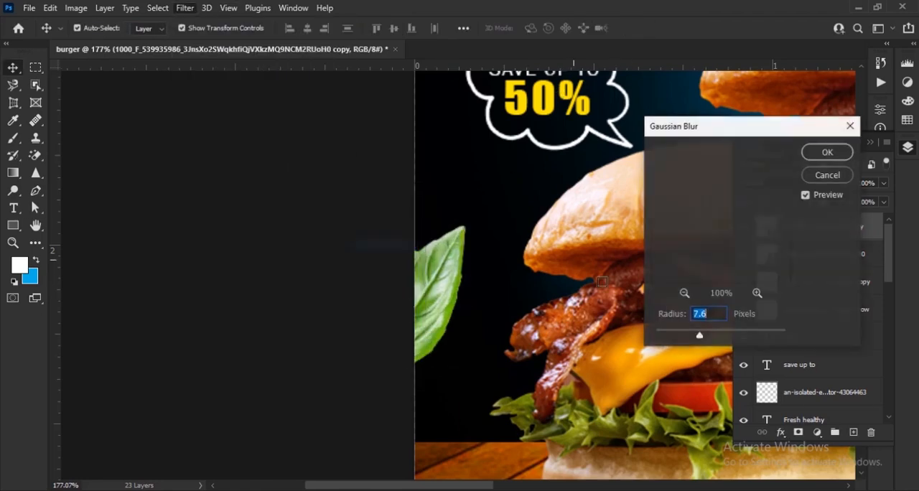
pyautogui.moveTo(669, 335); pyautogui.dragTo(673, 337)
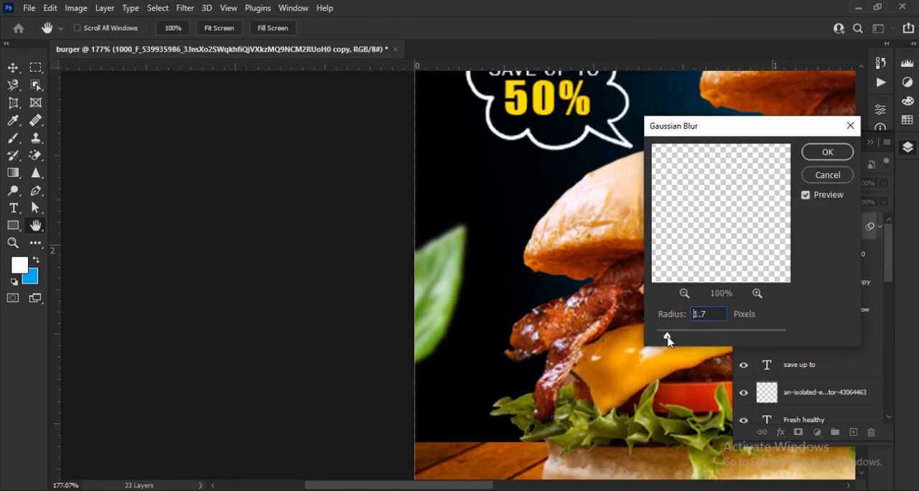
pyautogui.click(812, 157)
# Move the leaf at the poster's right edge lower and rotate it by about -6°
pyautogui.moveTo(681, 248); pyautogui.dragTo(142, 470)
pyautogui.moveTo(704, 276); pyautogui.dragTo(219, 396)
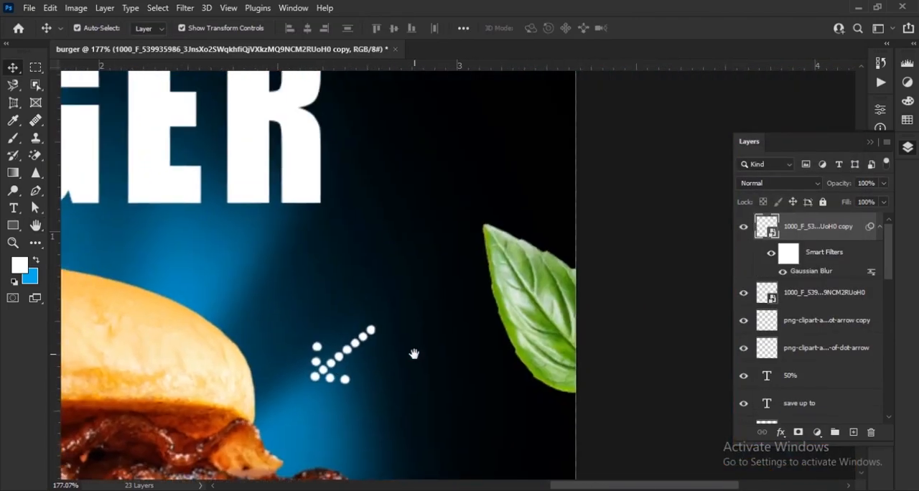
pyautogui.click(564, 350)
pyautogui.moveTo(549, 373); pyautogui.dragTo(549, 225)
pyautogui.moveTo(548, 226); pyautogui.dragTo(554, 282)
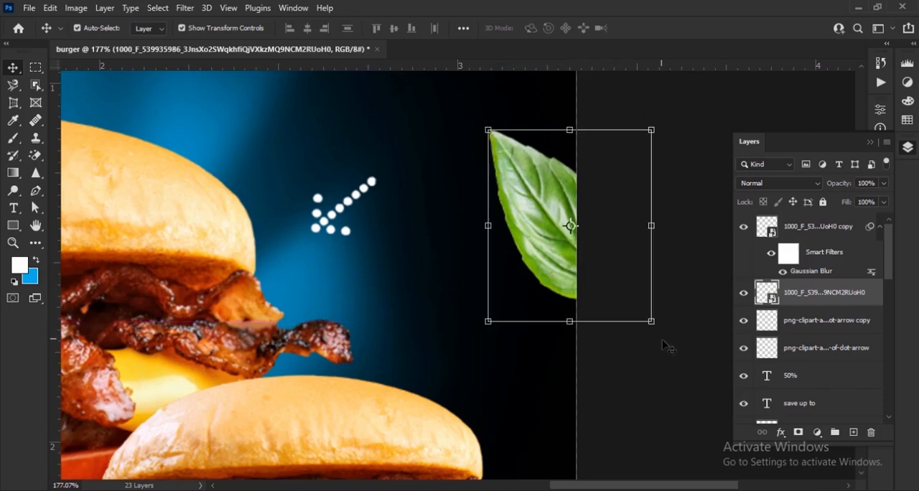
pyautogui.moveTo(673, 329)
pyautogui.mouseDown()
pyautogui.moveTo(667, 324)
pyautogui.moveTo(692, 258)
pyautogui.moveTo(678, 273)
pyautogui.moveTo(577, 307)
pyautogui.moveTo(689, 328)
pyautogui.mouseUp()
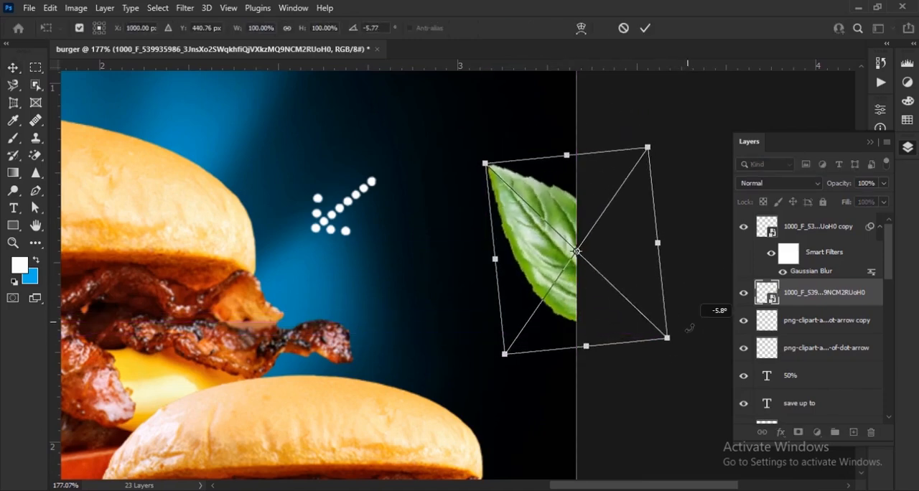
pyautogui.click(645, 28)
# Copy the leaf from the poster's right edge onto the large burger's top bun
pyautogui.click(188, 8)
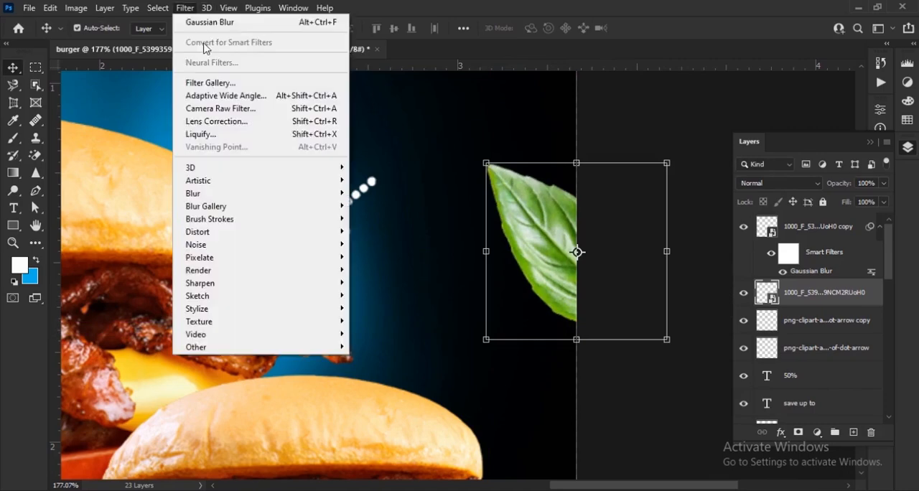
pyautogui.click(544, 249)
pyautogui.moveTo(549, 268); pyautogui.dragTo(159, 146)
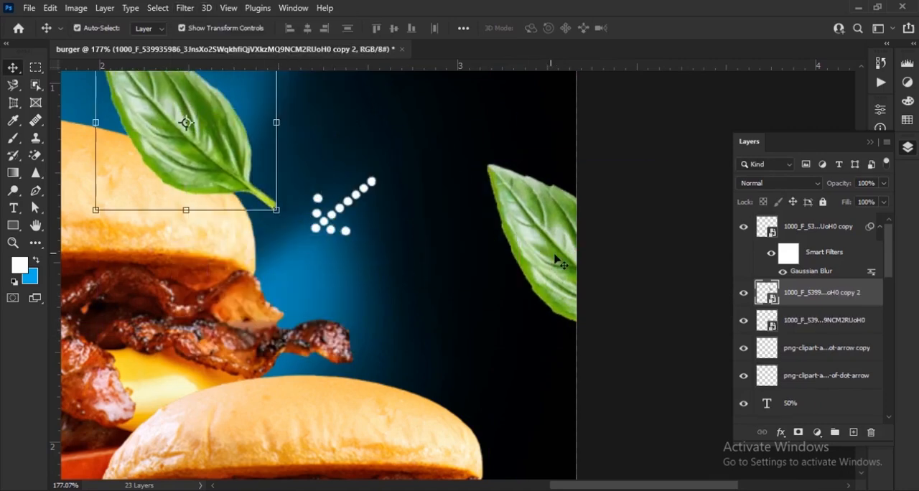
# Apply a Gaussian Blur with a 2.0 pixel radius to the leaf at the poster's right edge
pyautogui.click(539, 256)
pyautogui.click(185, 8)
pyautogui.moveTo(216, 193)
pyautogui.click(380, 246)
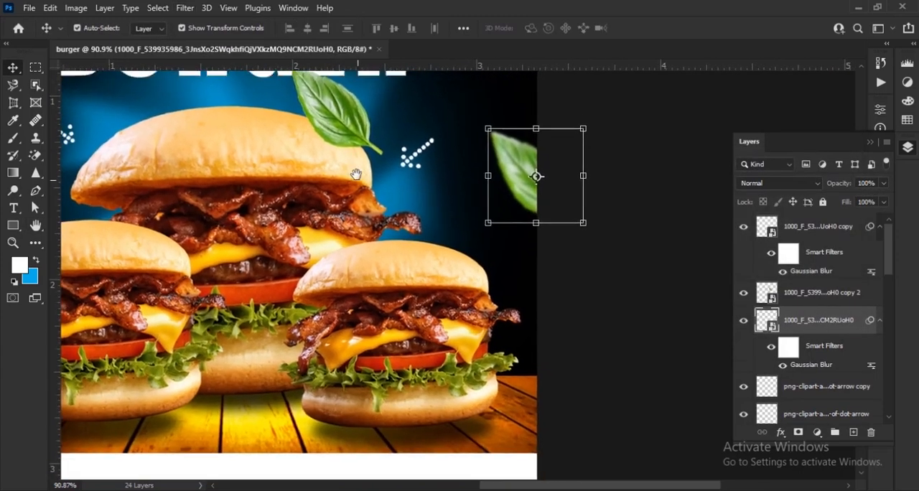
# Shrink and rotate the unblurred leaf copy and position it near the bacon tip on the large burger's right side
pyautogui.moveTo(495, 151); pyautogui.dragTo(404, 179)
pyautogui.scroll(7, 418, 225)
pyautogui.moveTo(439, 156); pyautogui.dragTo(320, 75)
pyautogui.moveTo(412, 128); pyautogui.dragTo(427, 209)
pyautogui.click(645, 33)
pyautogui.scroll(2, 493, 237)
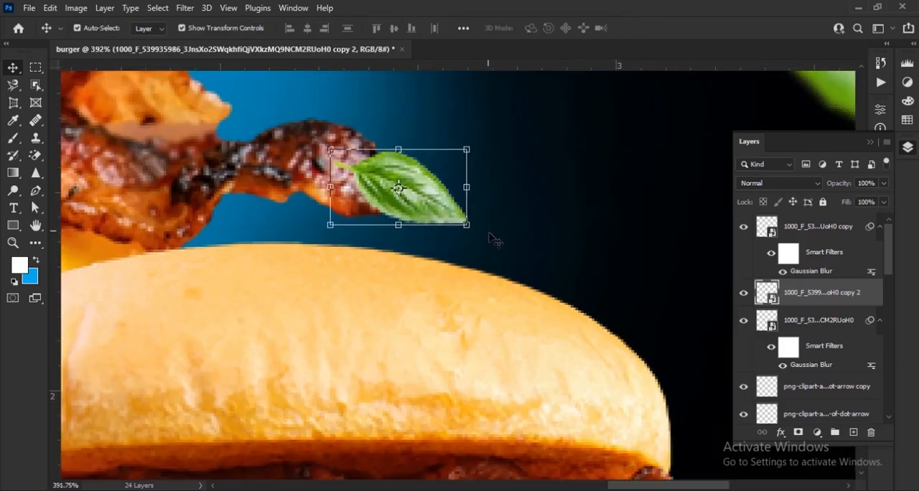
pyautogui.moveTo(482, 233); pyautogui.dragTo(496, 144)
pyautogui.moveTo(425, 193); pyautogui.dragTo(455, 179)
pyautogui.click(645, 28)
# Duplicate the small leaf, move the copy onto the BURGER headline and place its layer directly above the burger text layer
pyautogui.moveTo(836, 295); pyautogui.dragTo(797, 247)
pyautogui.scroll(-9, 416, 226)
pyautogui.moveTo(434, 215); pyautogui.dragTo(337, 92)
pyautogui.hotkey('ctrl', 'j')
pyautogui.moveTo(333, 119); pyautogui.dragTo(663, 443)
pyautogui.moveTo(649, 411); pyautogui.dragTo(240, 150)
pyautogui.moveTo(827, 239); pyautogui.dragTo(842, 370)
# Rotate the headline leaf to about 101°, shrink it slightly and set it across the letters U and R
pyautogui.scroll(5, 229, 166)
pyautogui.moveTo(296, 144); pyautogui.dragTo(429, 243)
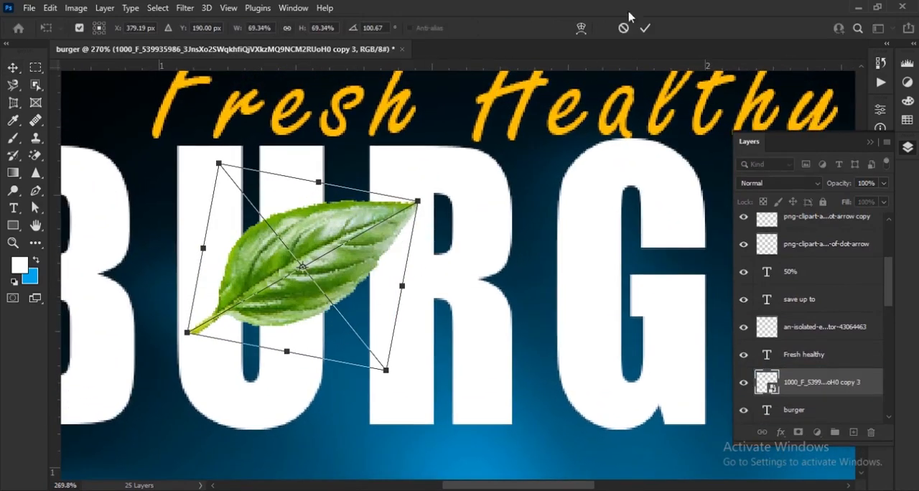
pyautogui.click(645, 28)
pyautogui.scroll(3, 316, 267)
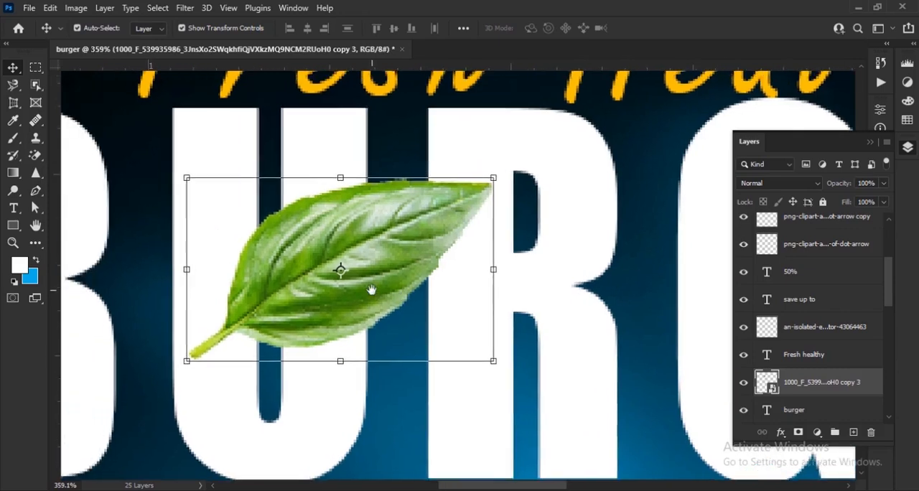
pyautogui.click(515, 275)
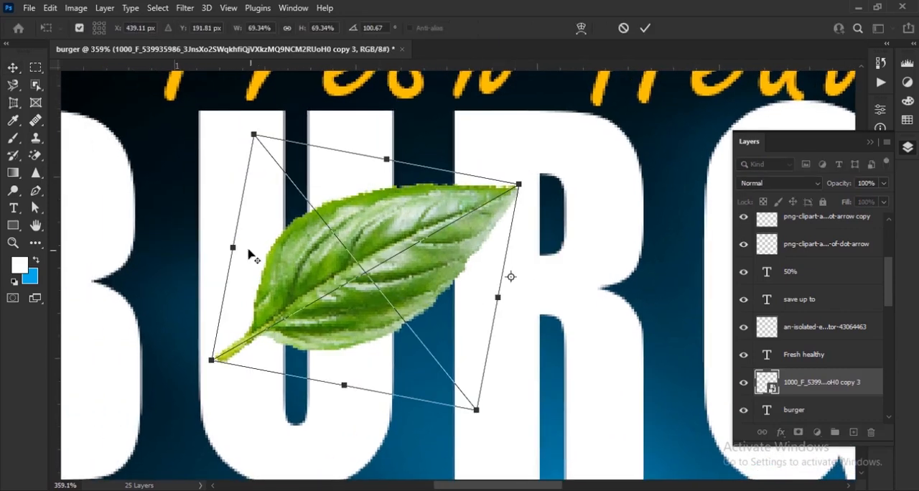
pyautogui.moveTo(249, 251); pyautogui.dragTo(287, 253)
pyautogui.click(644, 28)
pyautogui.moveTo(430, 253); pyautogui.dragTo(405, 244)
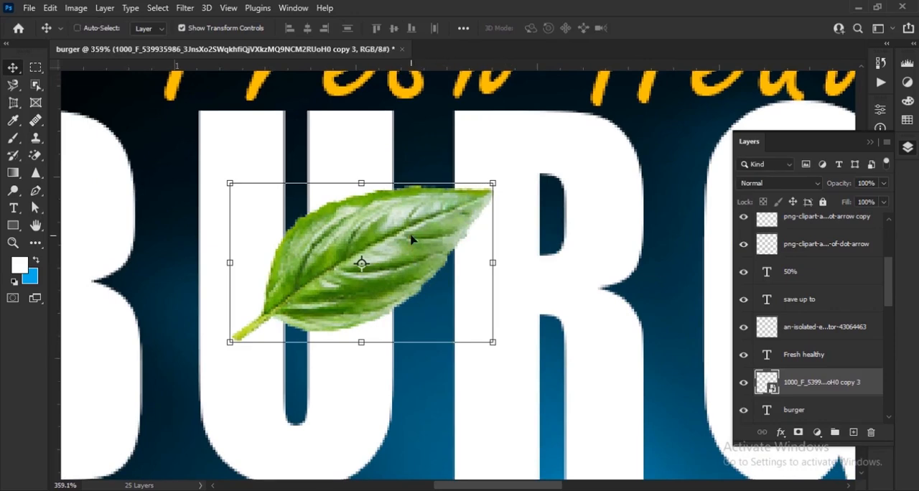
# Scale the headline leaf to 49.92%, rotate it to about -167° and position it from the U to the R's edge
pyautogui.hotkey('ctrl', 't')
pyautogui.rightClick(406, 241)
pyautogui.click(465, 450)
pyautogui.rightClick(449, 291)
pyautogui.click(473, 268)
pyautogui.rightClick(415, 279)
pyautogui.click(459, 257)
pyautogui.moveTo(504, 358); pyautogui.dragTo(464, 188)
pyautogui.moveTo(415, 266); pyautogui.dragTo(419, 245)
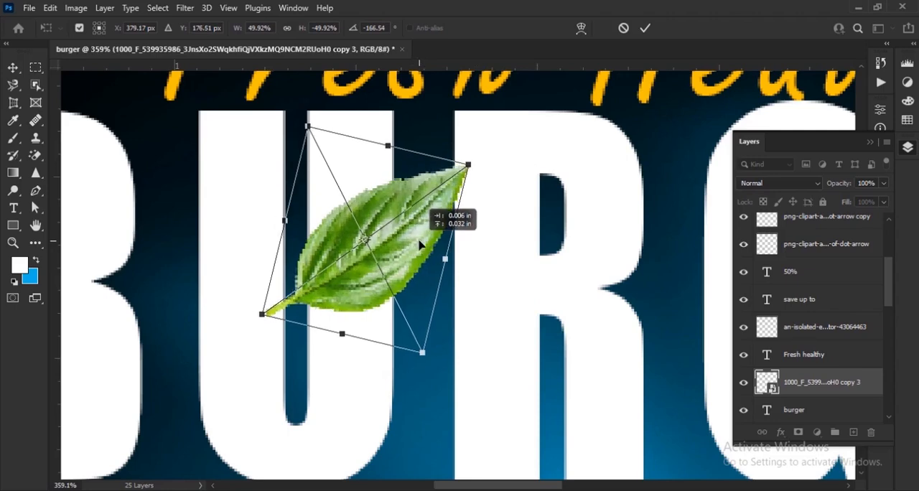
pyautogui.click(644, 29)
# Clip the headline leaf to the BURGER text with a clipping mask
pyautogui.scroll(-2, 836, 327)
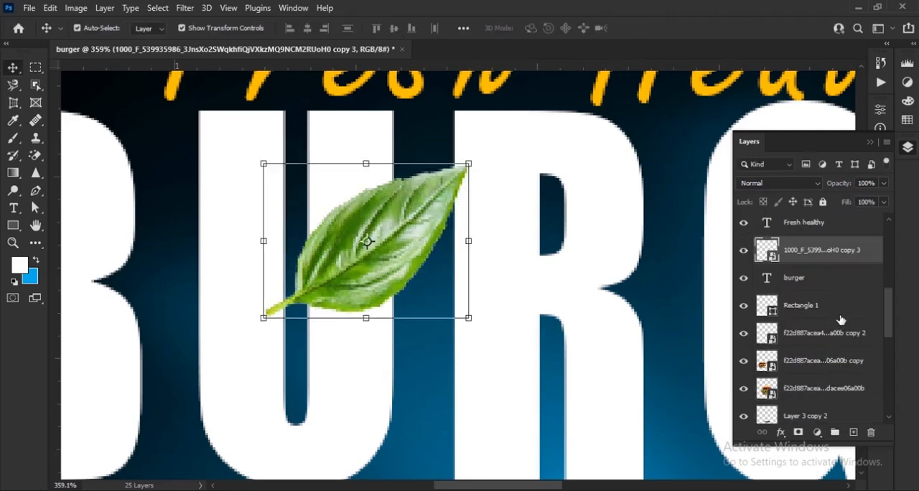
pyautogui.scroll(1, 836, 320)
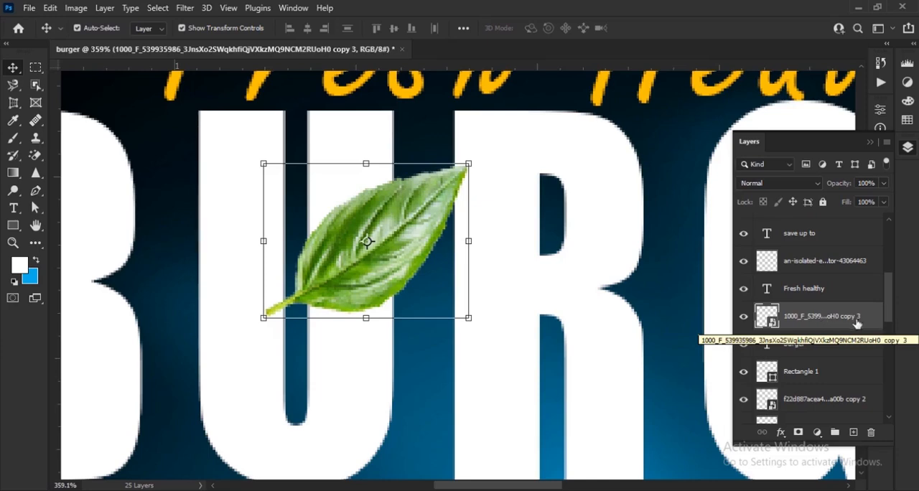
pyautogui.rightClick(841, 317)
pyautogui.click(757, 317)
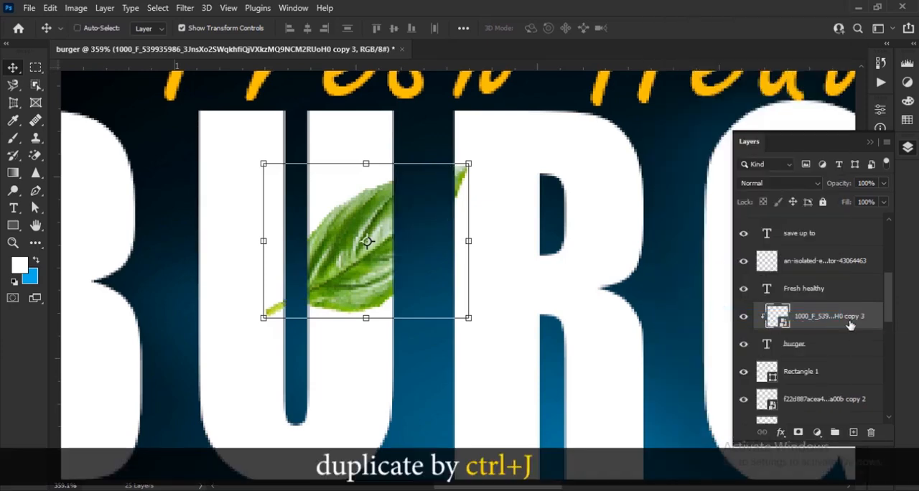
# Duplicate the clipped headline leaf, hide the copy with a black layer mask and paint it back in between the letters U and R
pyautogui.hotkey('ctrl', 'j')
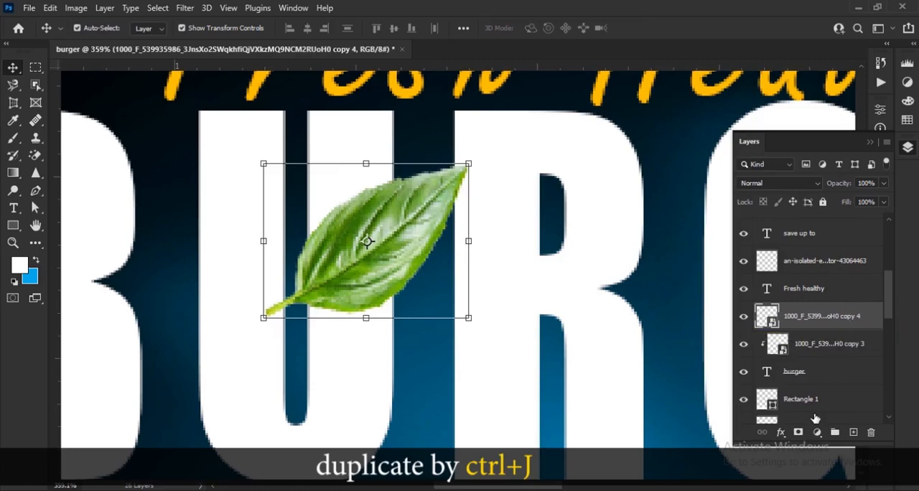
pyautogui.keyDown('alt'); pyautogui.click(798, 432); pyautogui.keyUp('alt')
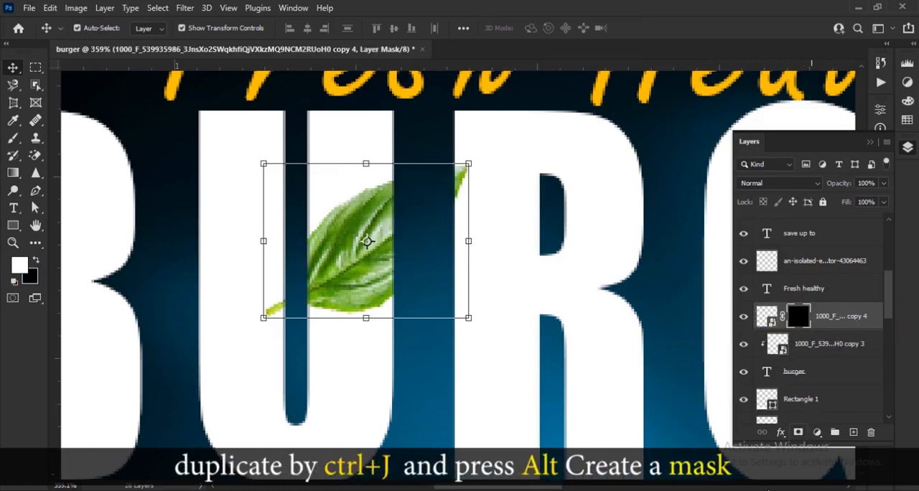
pyautogui.click(10, 139)
pyautogui.press('[')
pyautogui.press('[')
pyautogui.press('[')
pyautogui.press('[')
pyautogui.press('[')
pyautogui.press('[')
pyautogui.press('[')
pyautogui.press('[')
pyautogui.press('[')
pyautogui.press('[')
pyautogui.press('[')
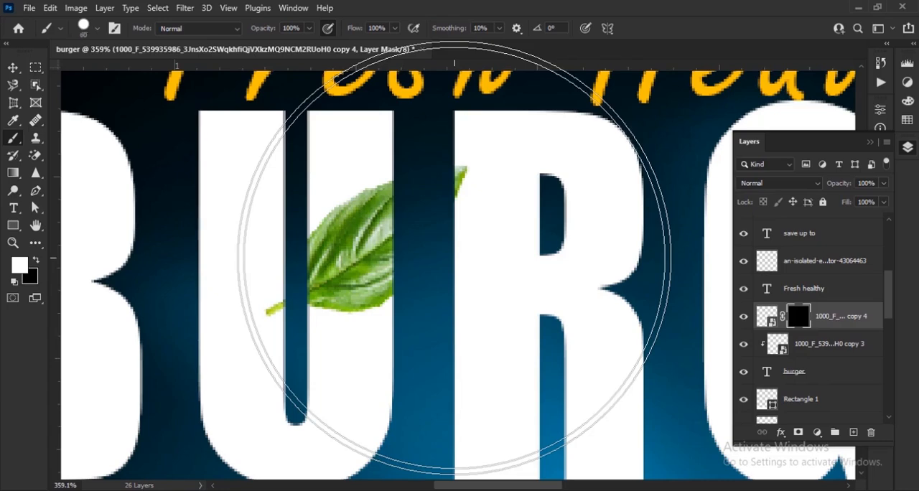
pyautogui.press('[')
pyautogui.click(399, 214)
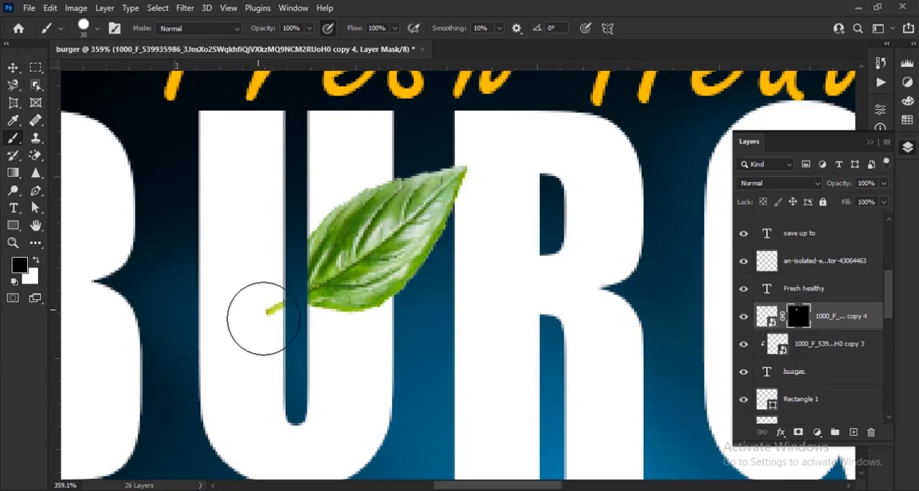
# Rasterize the clipped leaf layer beneath the masked copy and erase its stem from the letter U
pyautogui.hotkey('alt', '[')
pyautogui.click(274, 312)
pyautogui.click(429, 262)
pyautogui.rightClick(35, 155)
pyautogui.click(100, 150)
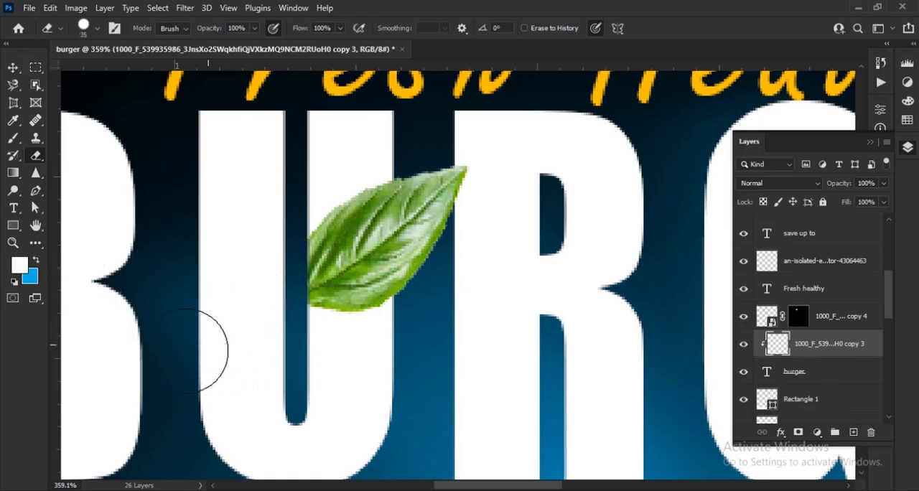
pyautogui.click(14, 69)
pyautogui.scroll(-6, 308, 314)
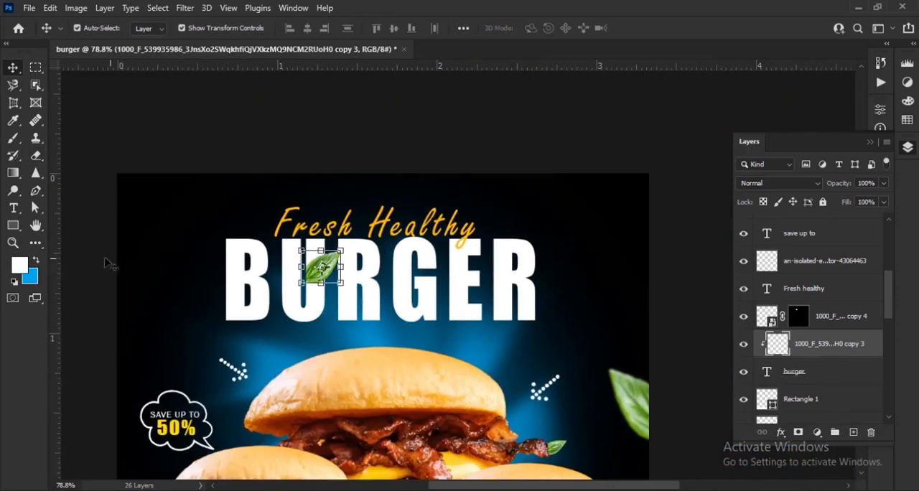
pyautogui.click(113, 262)
pyautogui.scroll(-2, 458, 276)
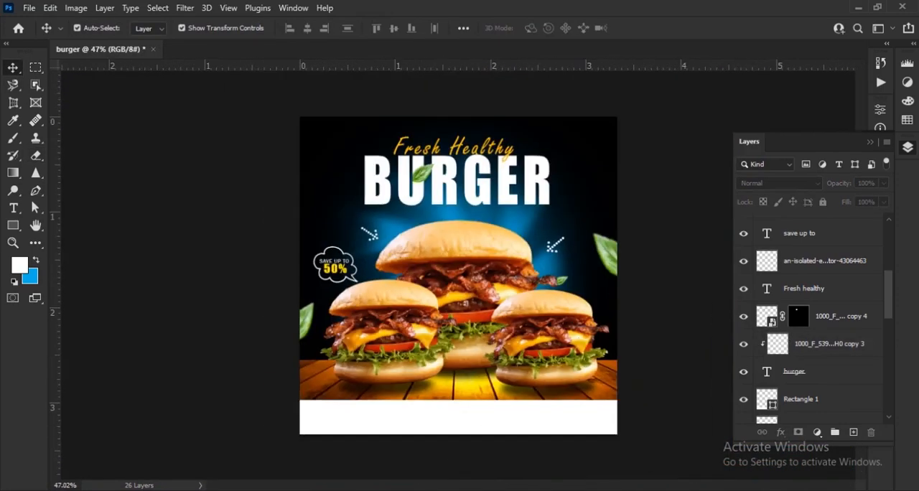
# Place the sliced vegetables image in the poster and mask out everything except the yellow bell pepper ring
pyautogui.hotkey('alt', 'Tab')
pyautogui.moveTo(371, 107); pyautogui.dragTo(496, 297)
pyautogui.scroll(6, 564, 272)
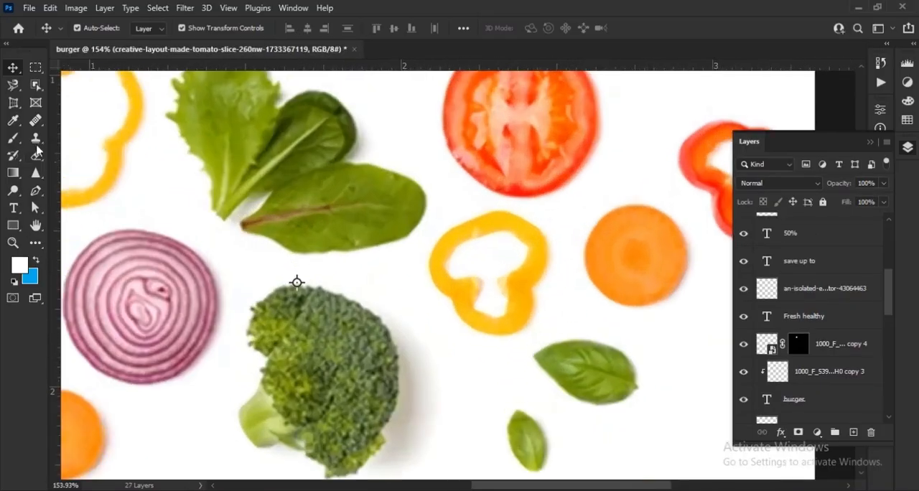
pyautogui.press('w')
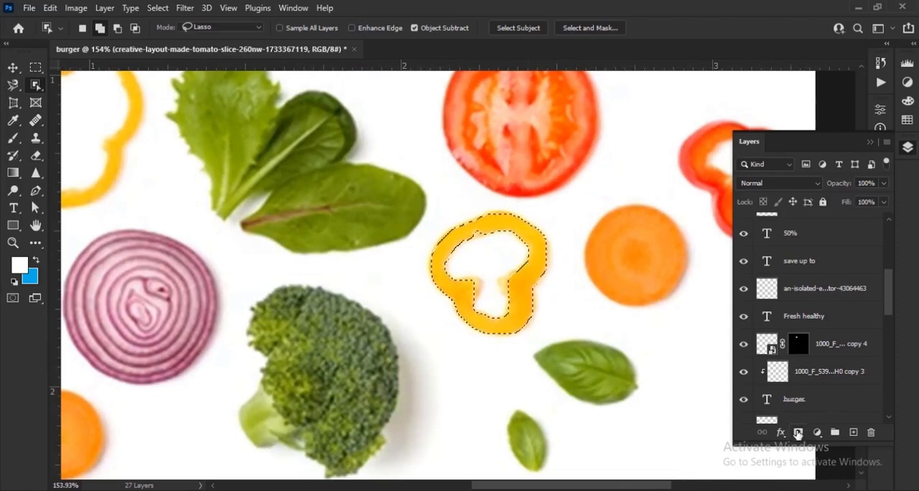
pyautogui.click(798, 434)
pyautogui.press('v')
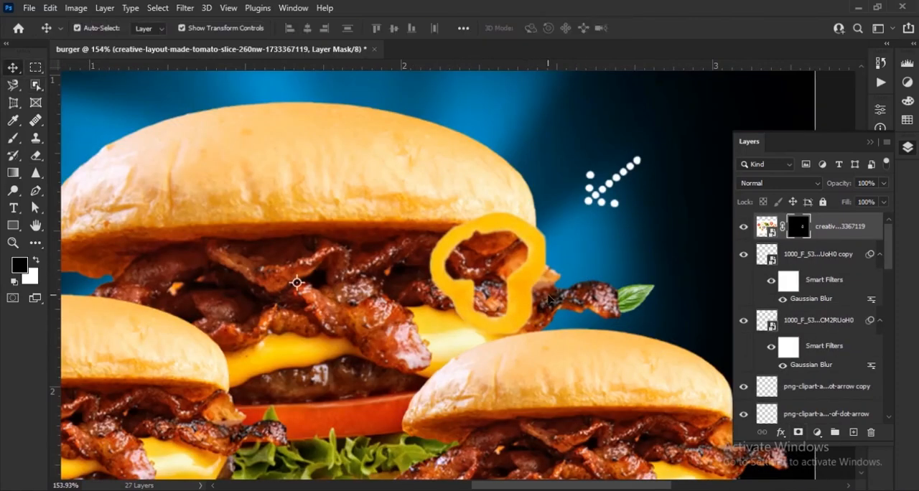
# Convert the masked pepper ring to a smart object, scale it to 48.80% and place it beside the large burger's bacon tip
pyautogui.moveTo(549, 300); pyautogui.dragTo(402, 208)
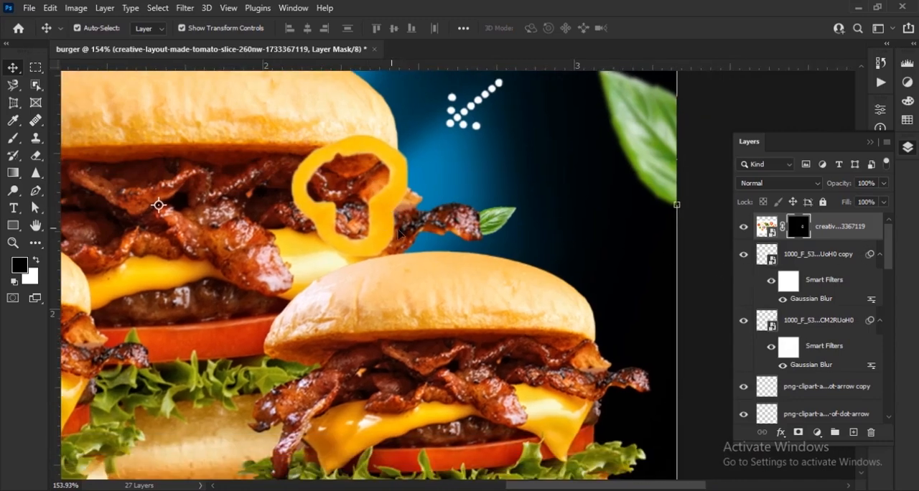
pyautogui.scroll(-14, 393, 231)
pyautogui.scroll(3, 515, 288)
pyautogui.rightClick(833, 233)
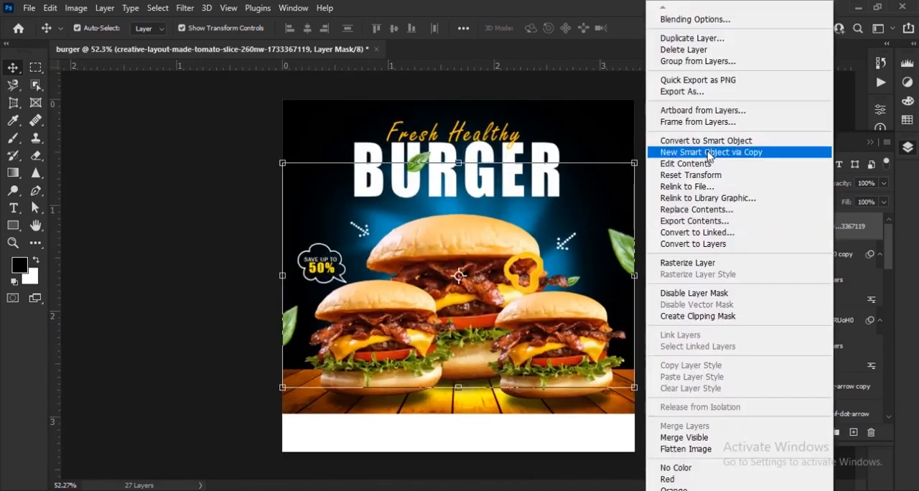
pyautogui.click(706, 141)
pyautogui.scroll(8, 533, 285)
pyautogui.moveTo(586, 308); pyautogui.dragTo(493, 316)
pyautogui.moveTo(446, 292); pyautogui.dragTo(572, 285)
pyautogui.moveTo(548, 219); pyautogui.dragTo(558, 242)
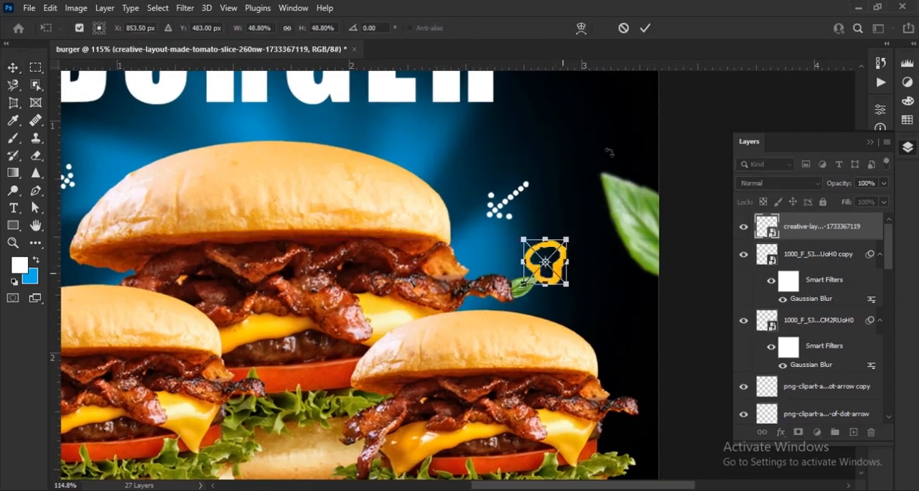
pyautogui.scroll(7, 644, 85)
pyautogui.click(646, 28)
# Apply a Motion Blur filter to the pepper ring with an 18° angle and a short distance
pyautogui.click(185, 8)
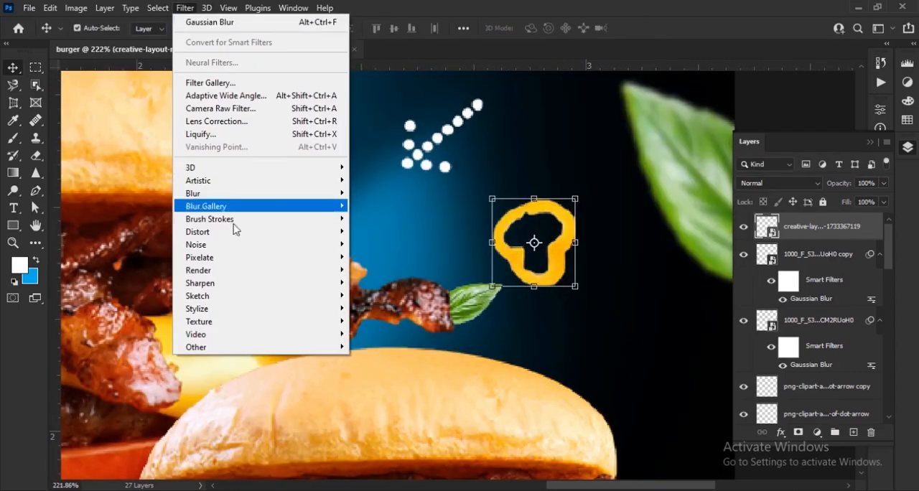
pyautogui.moveTo(215, 193)
pyautogui.click(376, 262)
pyautogui.moveTo(682, 87); pyautogui.dragTo(788, 88)
pyautogui.moveTo(634, 334); pyautogui.dragTo(626, 332)
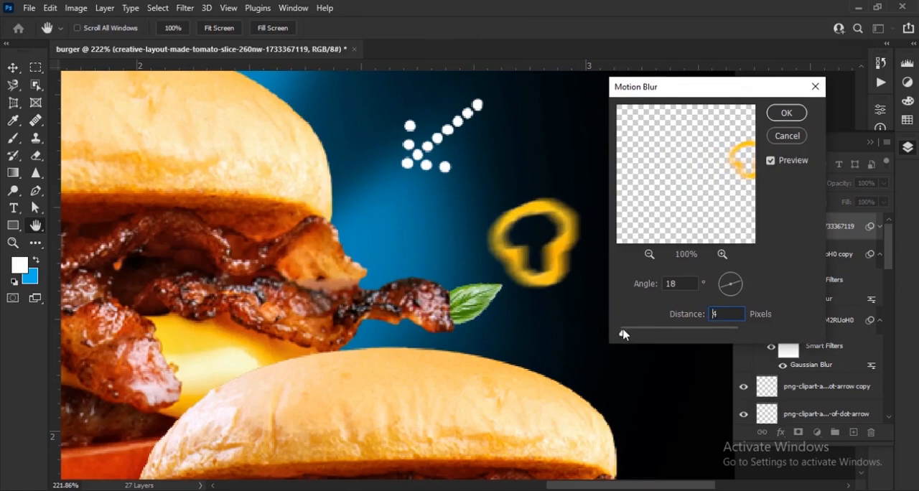
pyautogui.moveTo(623, 333); pyautogui.dragTo(625, 334)
pyautogui.click(798, 119)
pyautogui.scroll(-18, 427, 262)
pyautogui.click(608, 334)
# Draw a black rounded rectangle of 200 × 44 px across the edge between the wooden table and the white strip
pyautogui.scroll(7, 498, 418)
pyautogui.moveTo(496, 416); pyautogui.dragTo(468, 247)
pyautogui.scroll(5, 439, 264)
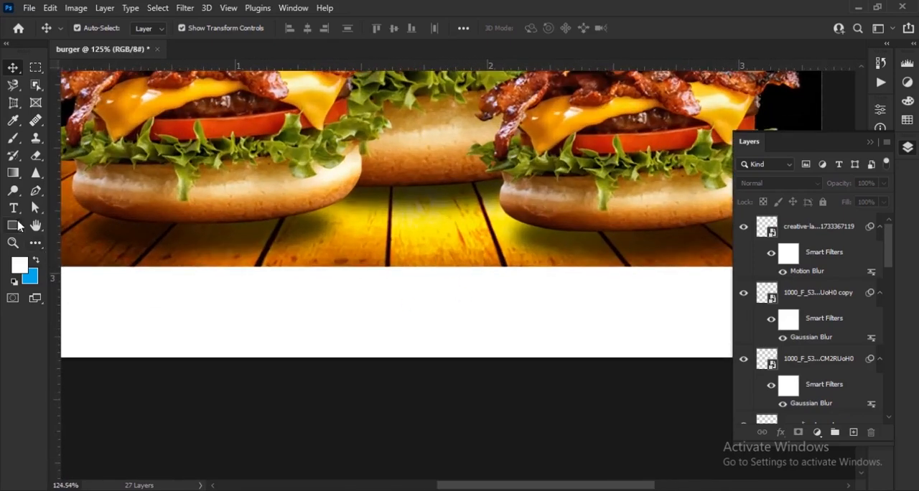
pyautogui.rightClick(14, 225)
pyautogui.click(83, 226)
pyautogui.moveTo(331, 258); pyautogui.dragTo(499, 294)
pyautogui.click(842, 104)
# Increase the black rectangle's corner rounding and move it up so more of it overlaps the wooden table
pyautogui.scroll(6, 429, 269)
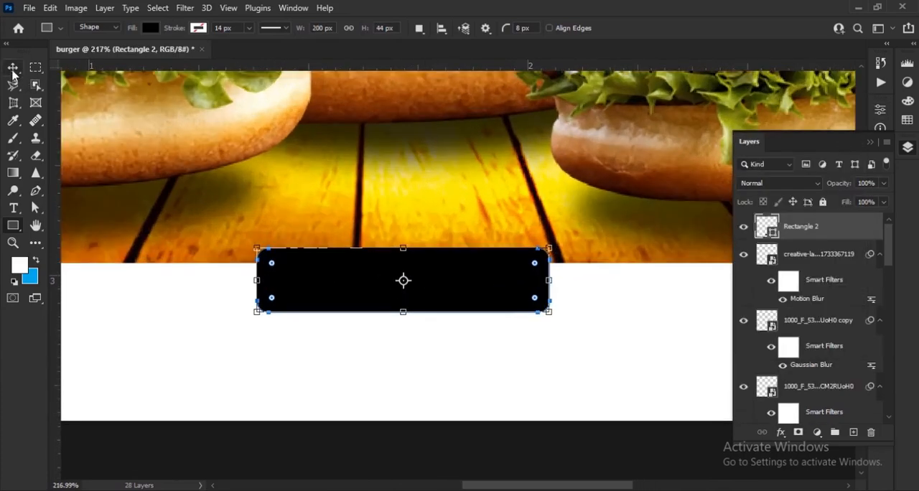
pyautogui.click(13, 70)
pyautogui.moveTo(457, 306); pyautogui.dragTo(467, 277)
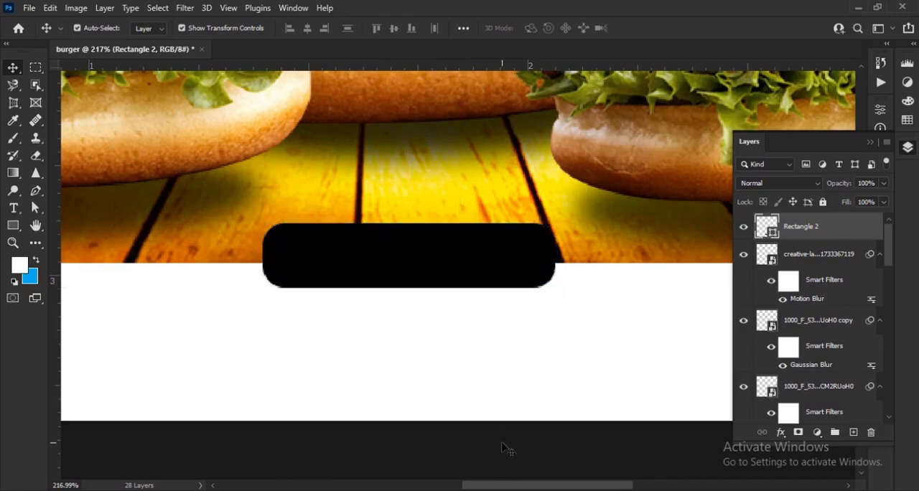
pyautogui.click(503, 445)
pyautogui.scroll(-6, 429, 337)
pyautogui.moveTo(441, 330); pyautogui.dragTo(422, 366)
pyautogui.scroll(6, 479, 442)
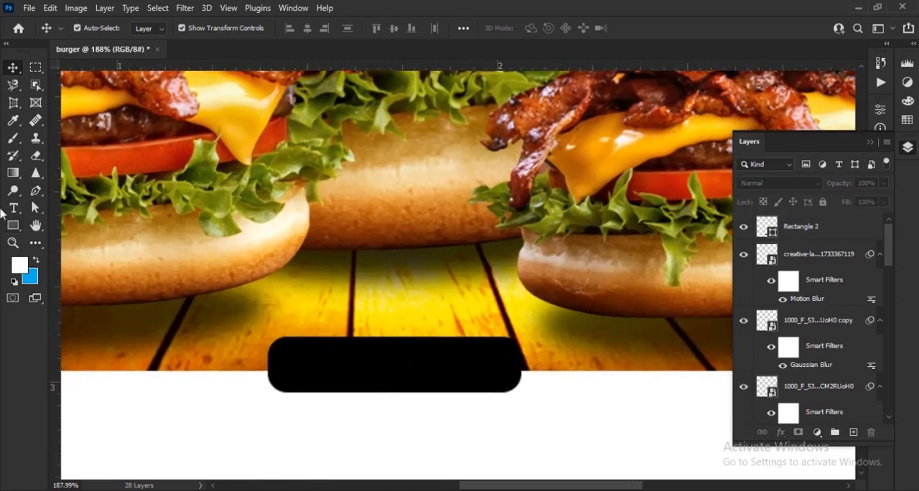
# Add the text ORDER NOW in white above the black rectangle
pyautogui.click(15, 209)
pyautogui.click(539, 28)
pyautogui.click(20, 264)
pyautogui.click(782, 148)
pyautogui.click(349, 360)
pyautogui.write('ORDER')
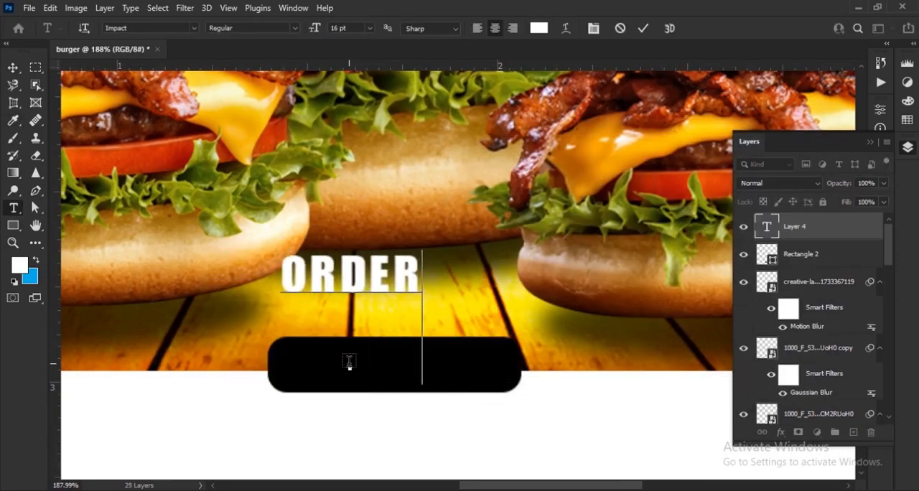
pyautogui.write(' NOW')
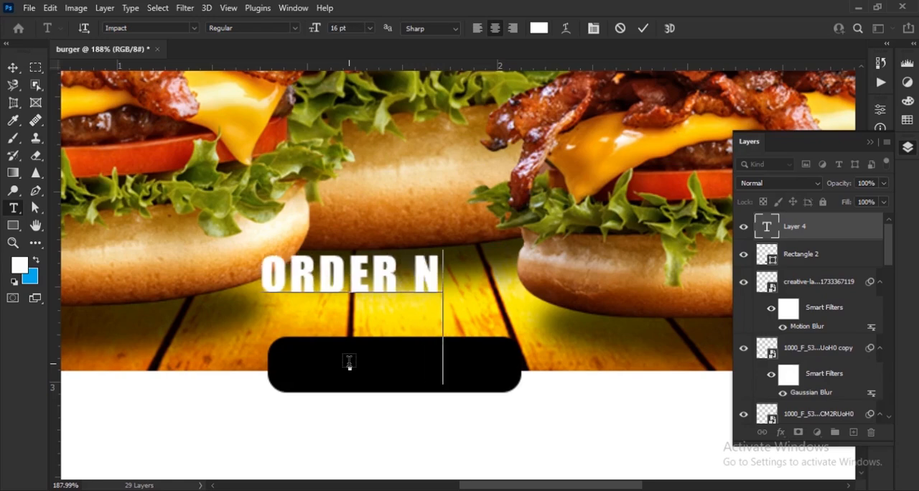
pyautogui.click(643, 29)
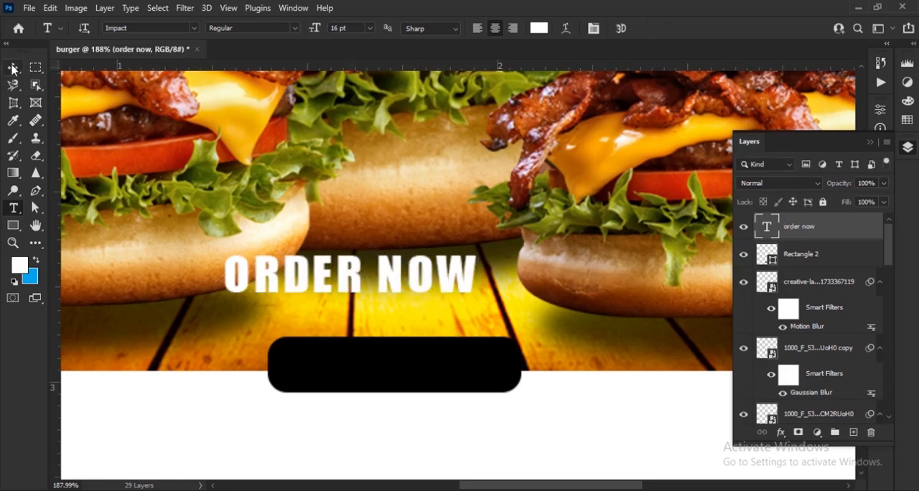
# Change ORDER NOW to Franklin Gothic Demi with tracking 10, scale it to about 74% and fit it inside the black rectangle
pyautogui.click(13, 68)
pyautogui.click(870, 142)
pyautogui.click(880, 231)
pyautogui.click(799, 249)
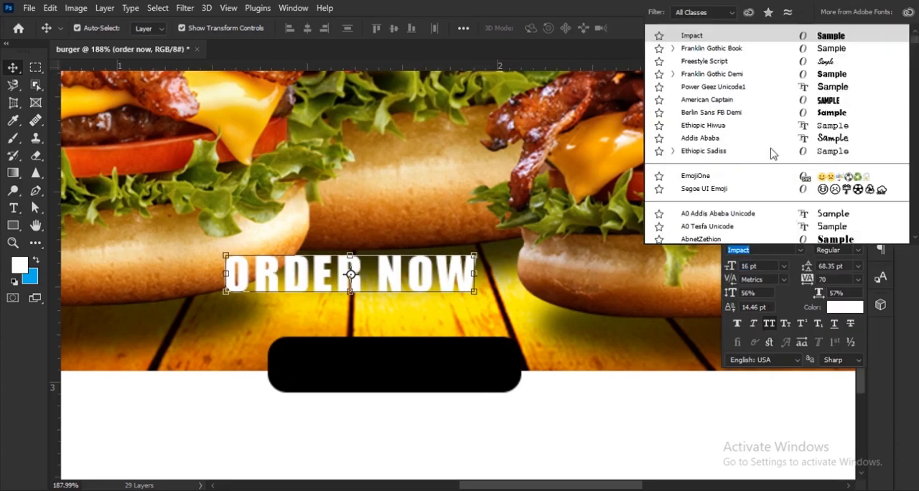
pyautogui.click(730, 75)
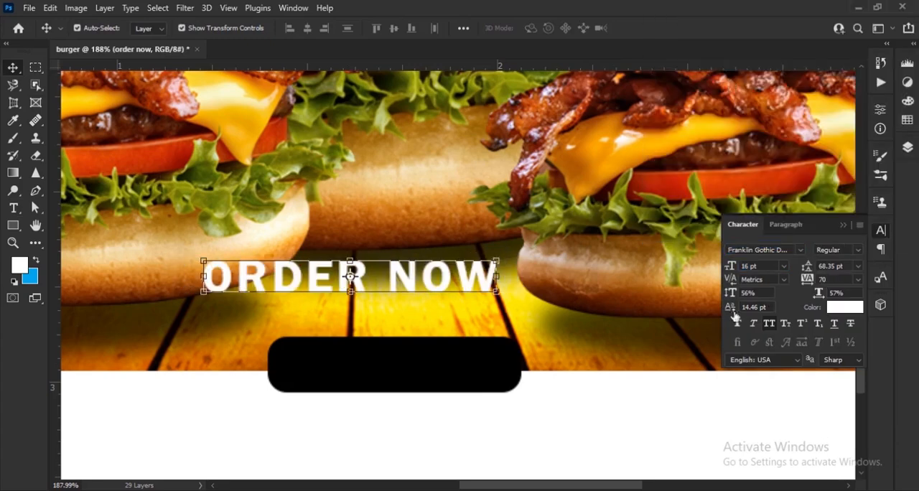
pyautogui.moveTo(808, 280); pyautogui.dragTo(805, 279)
pyautogui.moveTo(494, 276); pyautogui.dragTo(503, 367)
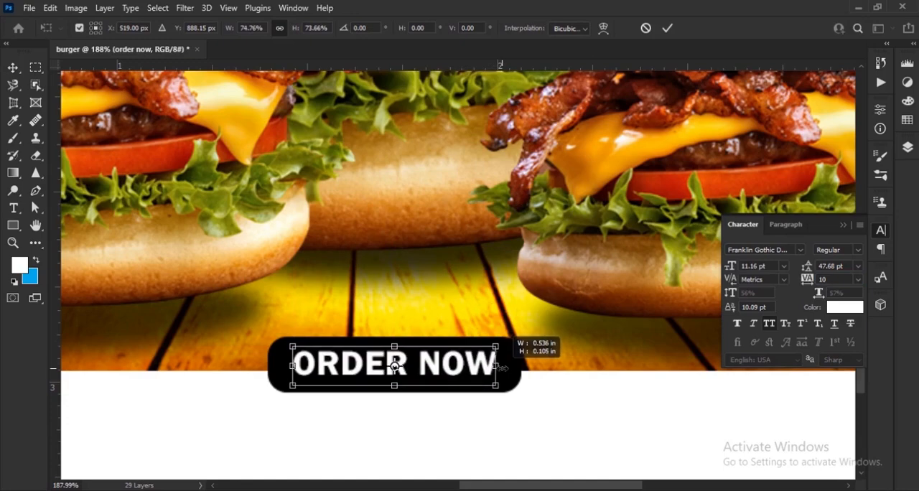
pyautogui.click(667, 28)
pyautogui.click(535, 381)
# Round the black rectangle's corners fully into a pill shape and set the ORDER NOW tracking to 70
pyautogui.click(409, 331)
pyautogui.scroll(5, 396, 390)
pyautogui.click(277, 373)
pyautogui.moveTo(219, 336); pyautogui.dragTo(231, 343)
pyautogui.click(518, 345)
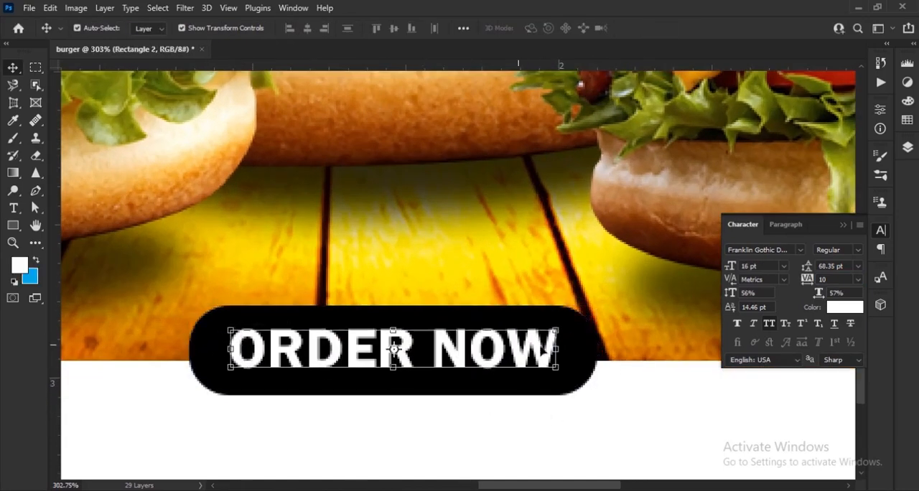
pyautogui.moveTo(807, 282); pyautogui.dragTo(810, 282)
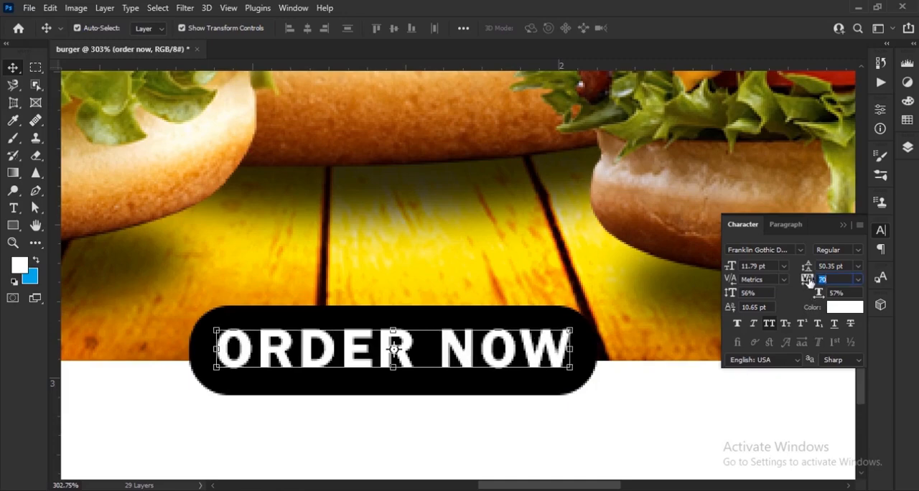
# Reduce the height of the black button behind ORDER NOW to 93.18%
pyautogui.scroll(-3, 445, 370)
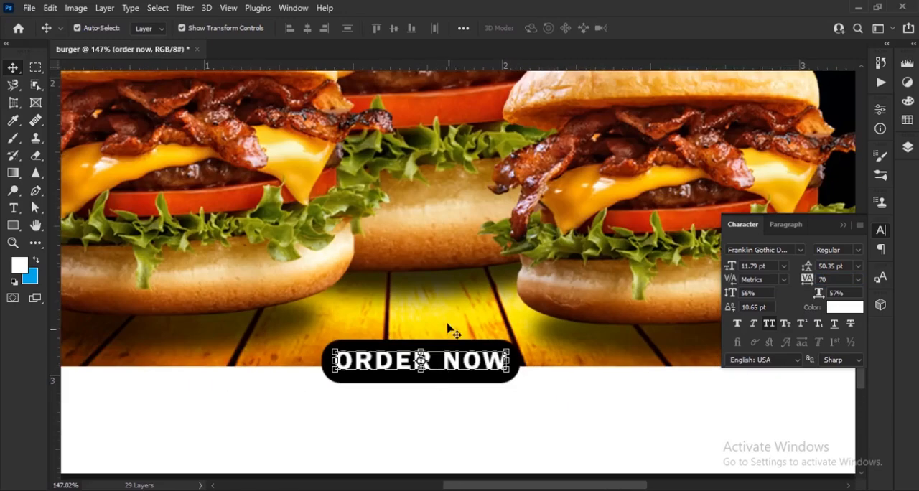
pyautogui.click(449, 337)
pyautogui.scroll(3, 436, 385)
pyautogui.click(430, 370)
pyautogui.moveTo(415, 383); pyautogui.dragTo(420, 377)
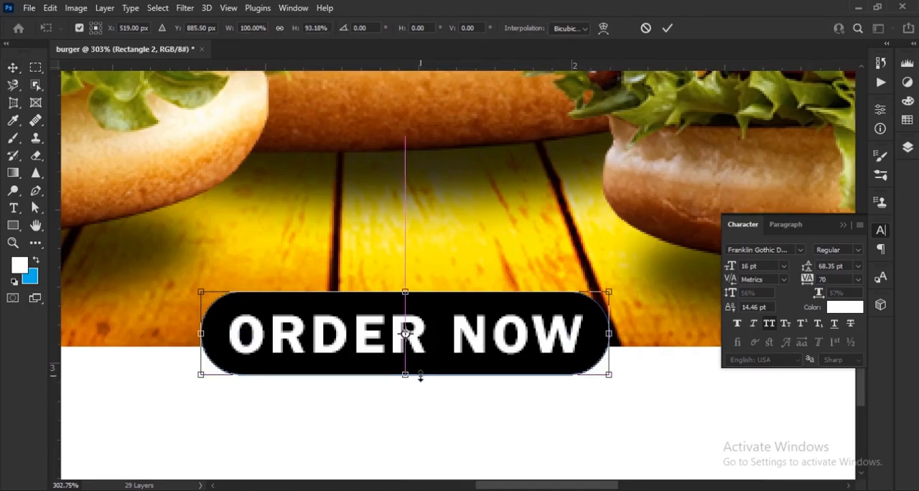
pyautogui.click(673, 28)
# Place the Free-Dotted-Curved-Arrow-Vector-1 image on the poster and scale it down over the burgers
pyautogui.scroll(-3, 446, 384)
pyautogui.hotkey('alt', 'Tab')
pyautogui.moveTo(589, 100); pyautogui.dragTo(509, 311)
pyautogui.scroll(-7, 510, 308)
pyautogui.moveTo(525, 396); pyautogui.dragTo(500, 289)
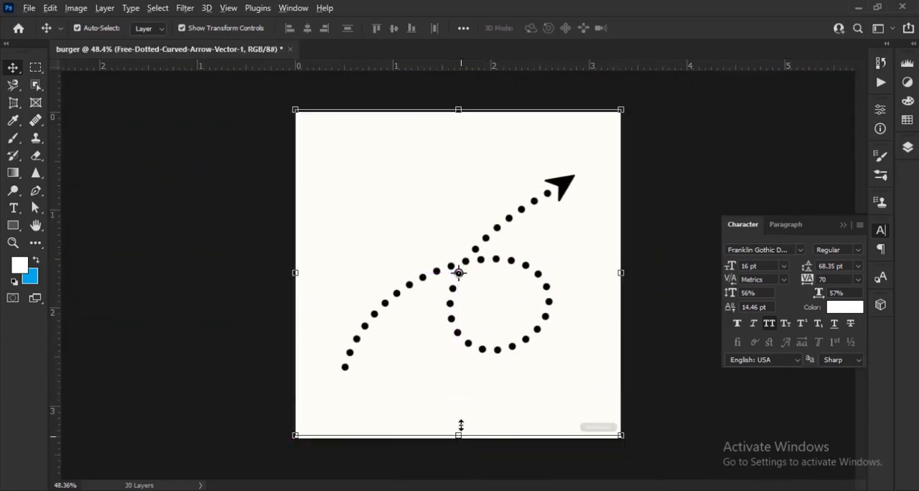
pyautogui.moveTo(460, 428); pyautogui.dragTo(461, 390)
pyautogui.press('Return')
# Remove the dotted arrow image's off-white background and watermark with the Magic Eraser
pyautogui.rightClick(36, 155)
pyautogui.click(108, 181)
pyautogui.click(424, 225)
pyautogui.click(440, 205)
pyautogui.click(485, 309)
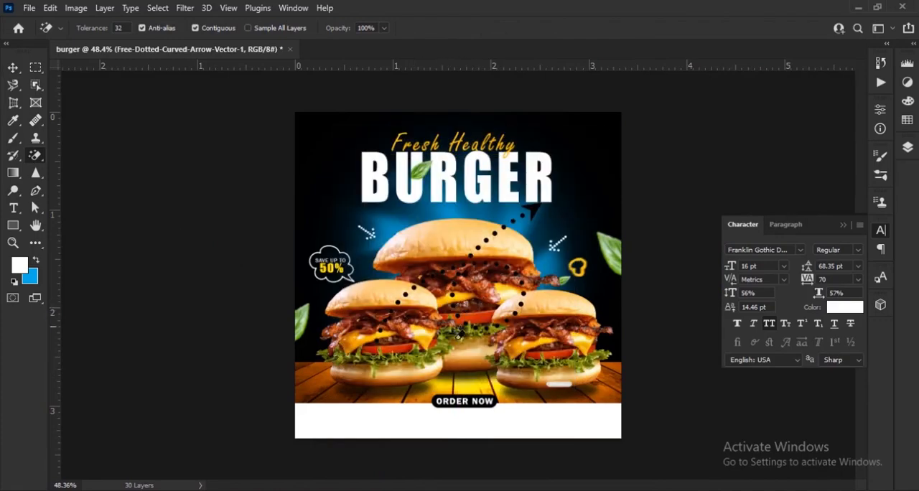
pyautogui.scroll(4, 611, 430)
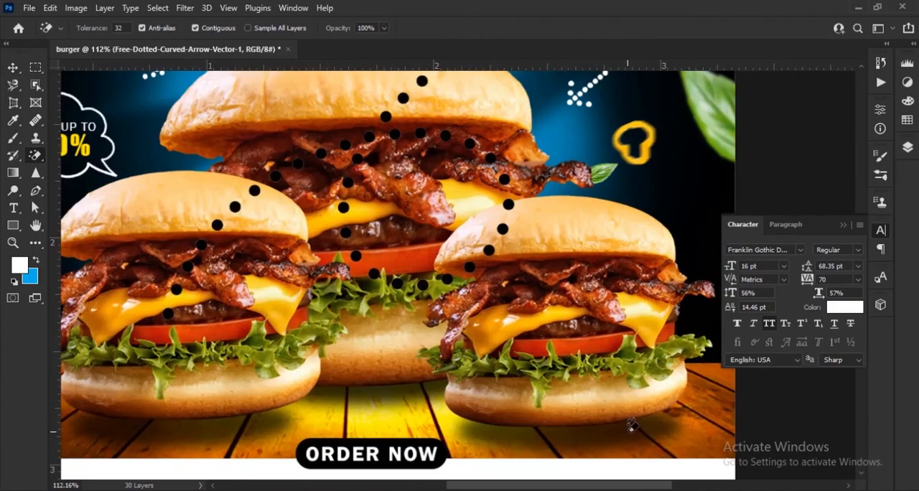
pyautogui.scroll(-3, 631, 425)
pyautogui.click(14, 67)
pyautogui.click(843, 224)
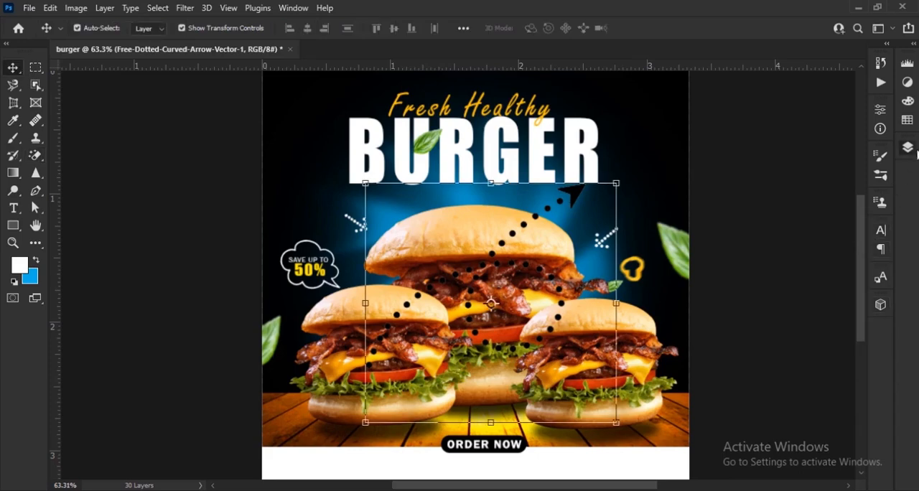
# Select the dotted curved arrow's pixels and paint them white with a 125 px brush
pyautogui.click(908, 148)
pyautogui.click(13, 137)
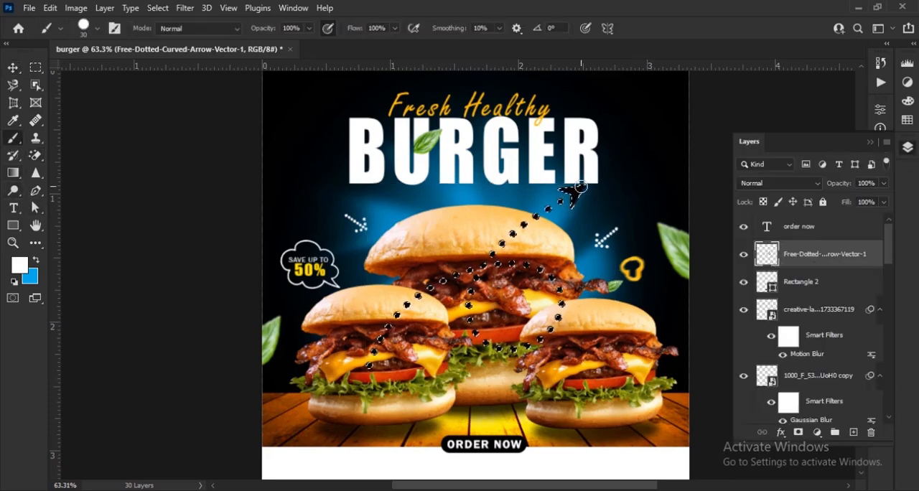
pyautogui.press(']')
pyautogui.press(']')
pyautogui.press(']')
pyautogui.press(']')
pyautogui.press(']')
pyautogui.press(']')
pyautogui.press(']')
pyautogui.press(']')
pyautogui.press(']')
pyautogui.press(']')
pyautogui.moveTo(581, 188); pyautogui.dragTo(532, 223)
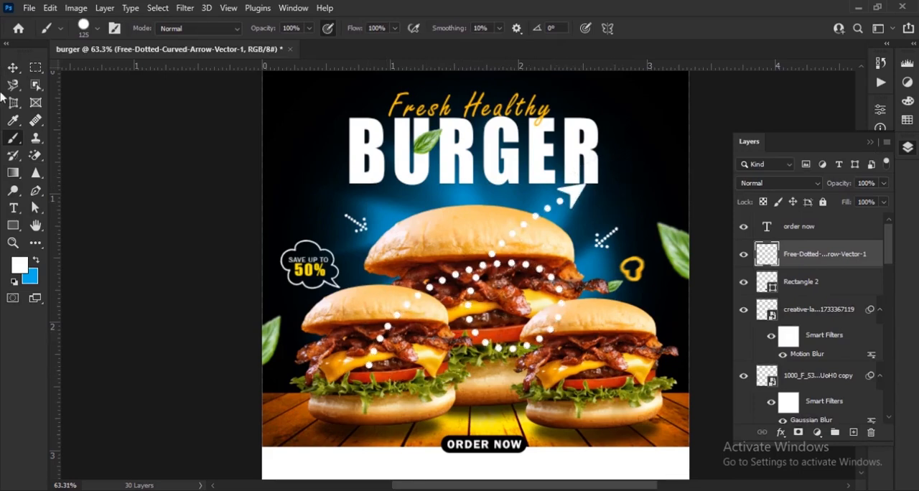
# Scale down the white dotted curved arrow and move it to the lower edge of the right-hand burger
pyautogui.press('v')
pyautogui.moveTo(365, 179); pyautogui.dragTo(534, 345)
pyautogui.press('Return')
pyautogui.scroll(4, 589, 431)
pyautogui.moveTo(587, 416); pyautogui.dragTo(489, 292)
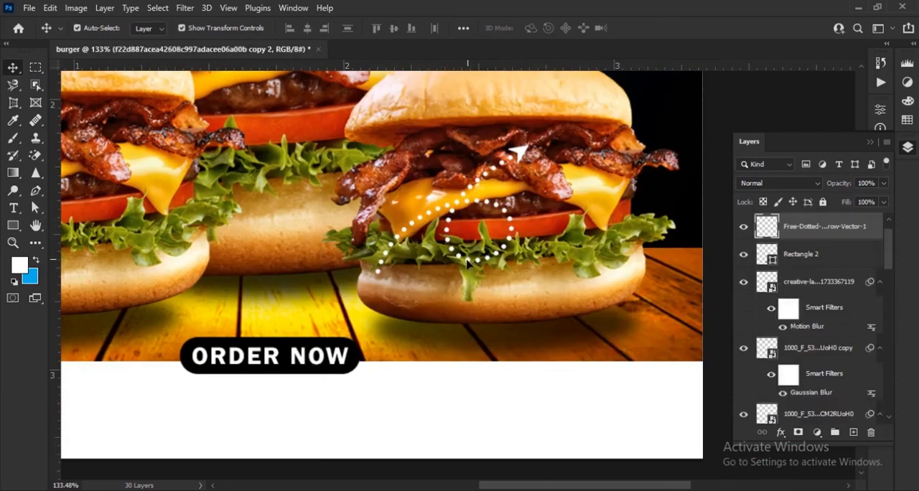
pyautogui.moveTo(458, 257); pyautogui.dragTo(486, 367)
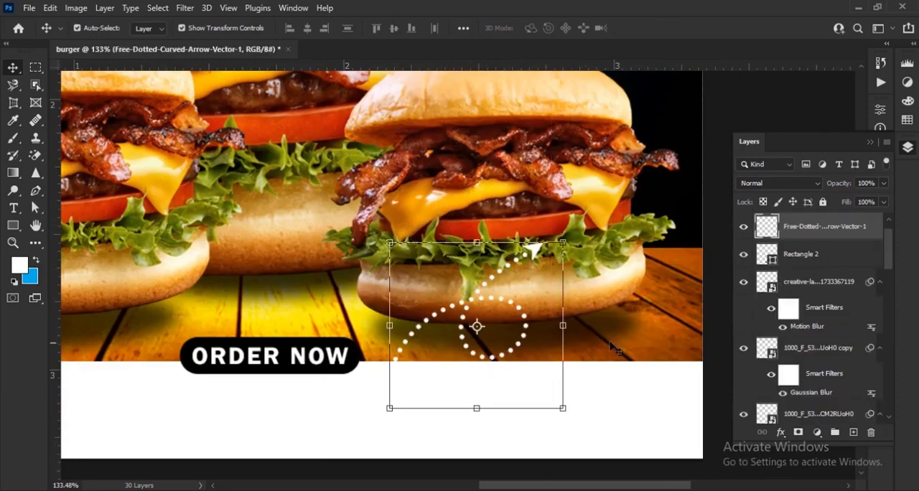
# Rotate the dotted arrow about -173° and scale it to about 40%, positioning it beside the ORDER NOW button with its head at the white strip
pyautogui.moveTo(575, 430); pyautogui.dragTo(387, 215)
pyautogui.moveTo(557, 335); pyautogui.dragTo(510, 335)
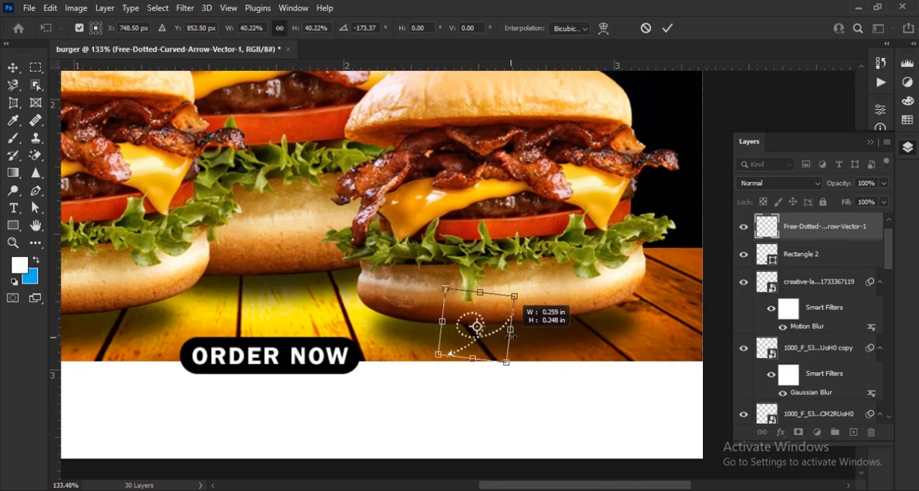
pyautogui.click(666, 32)
pyautogui.scroll(5, 467, 376)
pyautogui.moveTo(476, 375); pyautogui.dragTo(506, 364)
pyautogui.moveTo(545, 306); pyautogui.dragTo(387, 311)
pyautogui.press('x')
pyautogui.scroll(5, 521, 316)
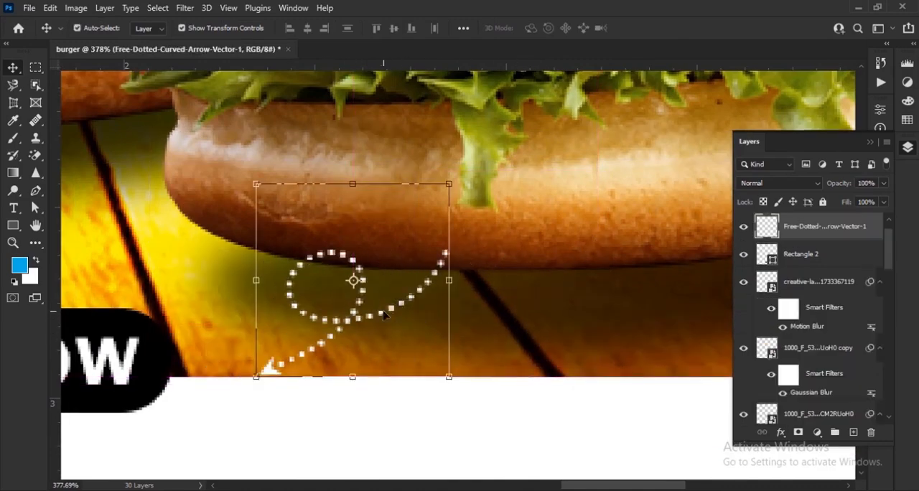
# Rotate the dotted arrow a further -20.46°, scale it to 89.96% and adjust its position above the white strip
pyautogui.scroll(-10, 390, 312)
pyautogui.click(550, 335)
pyautogui.scroll(-5, 531, 374)
pyautogui.scroll(3, 514, 439)
pyautogui.scroll(8, 523, 305)
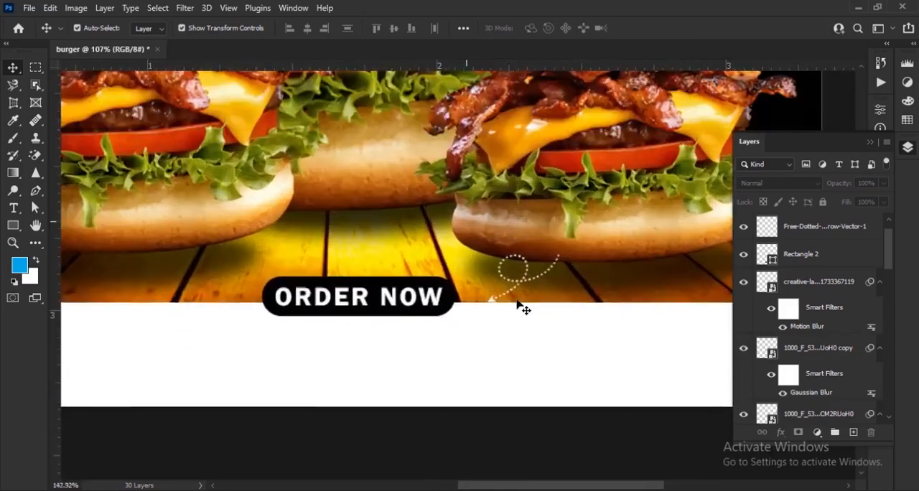
pyautogui.click(441, 328)
pyautogui.scroll(3, 463, 304)
pyautogui.click(463, 305)
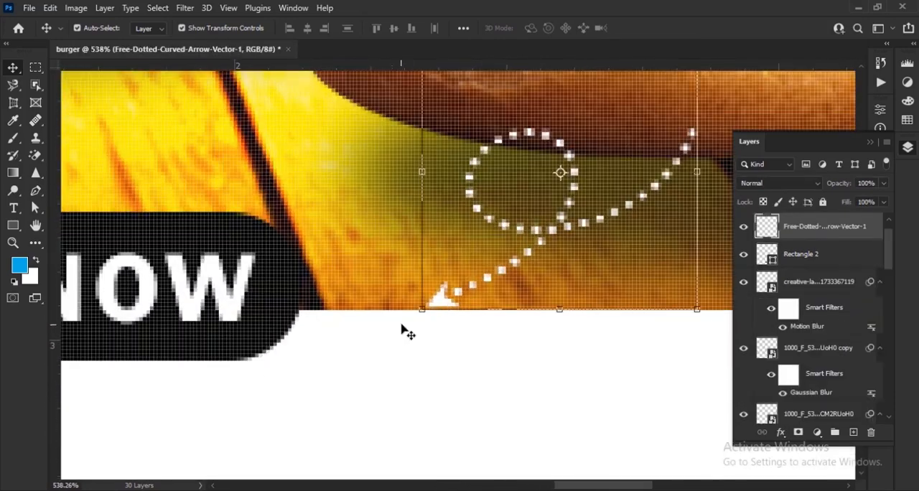
pyautogui.hotkey('ctrl', 't')
pyautogui.moveTo(413, 335); pyautogui.dragTo(494, 312)
pyautogui.moveTo(606, 195); pyautogui.dragTo(589, 191)
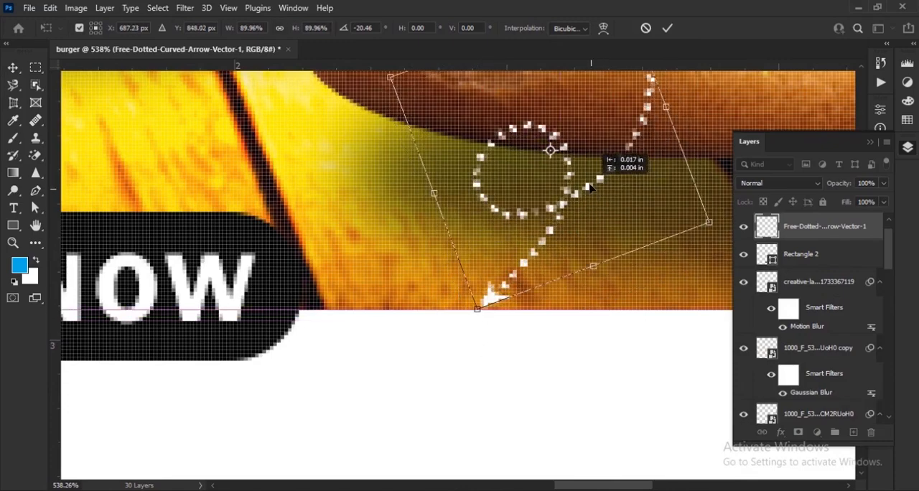
pyautogui.click(669, 28)
pyautogui.scroll(-7, 531, 233)
pyautogui.click(478, 400)
# Add the phone number as black (000000) 16 pt Franklin Gothic Demi text and place it below the ORDER NOW button
pyautogui.moveTo(158, 285); pyautogui.dragTo(256, 293)
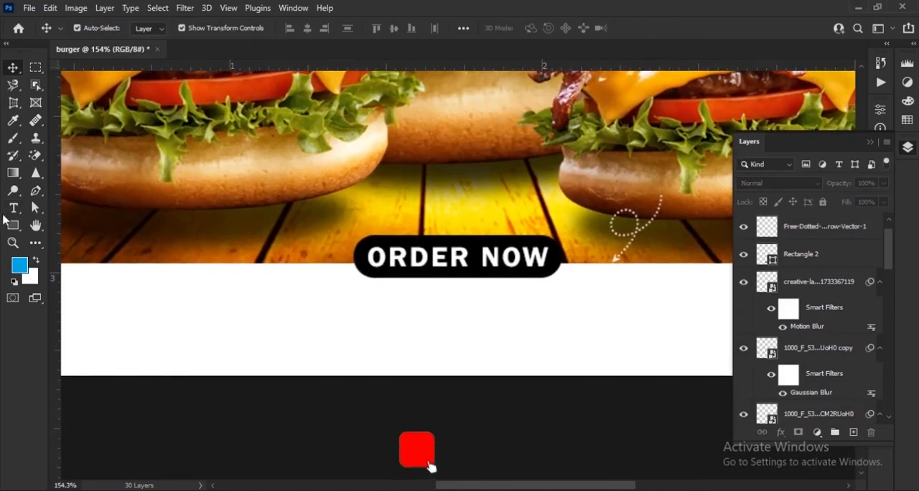
pyautogui.click(13, 207)
pyautogui.click(539, 28)
pyautogui.write('000000')
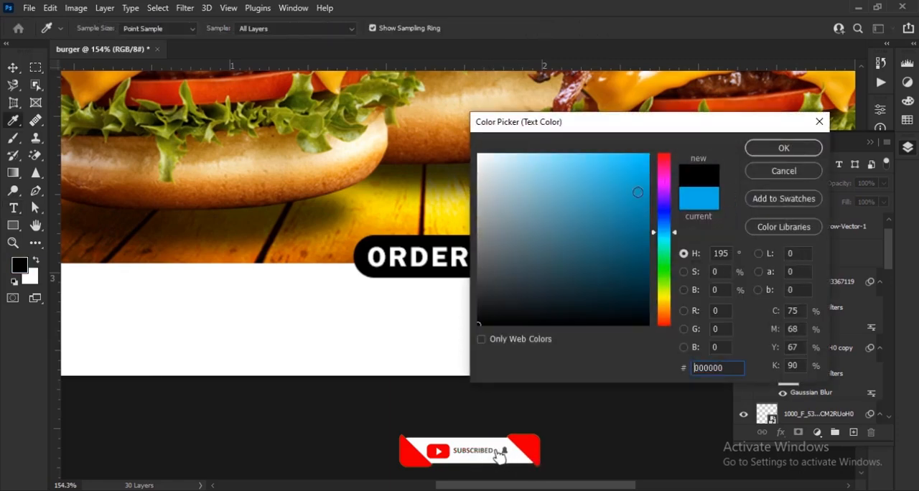
pyautogui.press('Return')
pyautogui.click(285, 311)
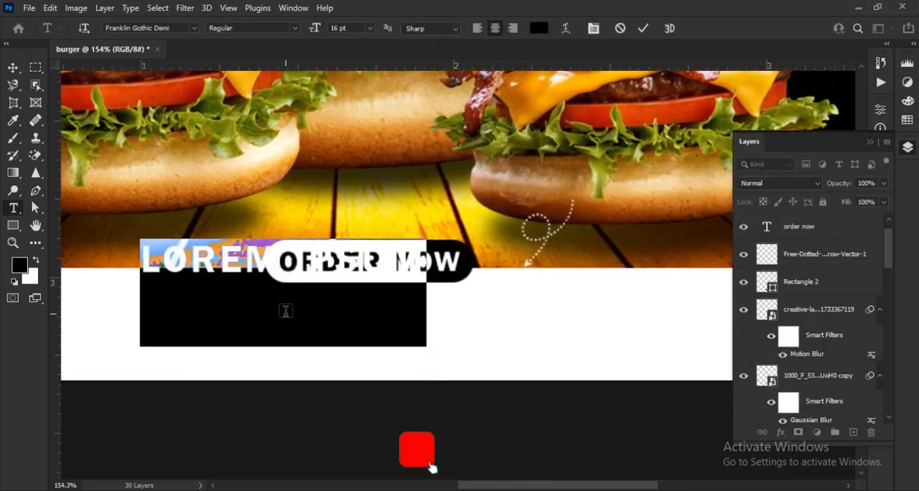
pyautogui.press('BackSpace')
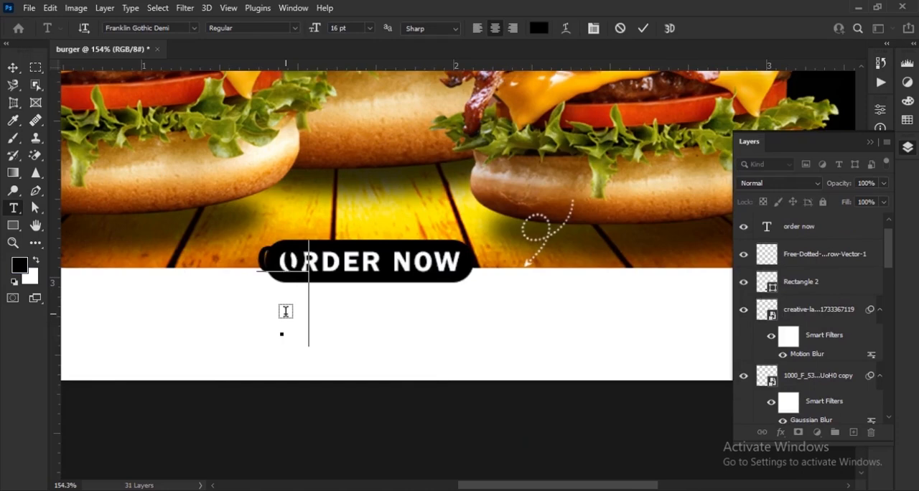
pyautogui.write('003-345-678')
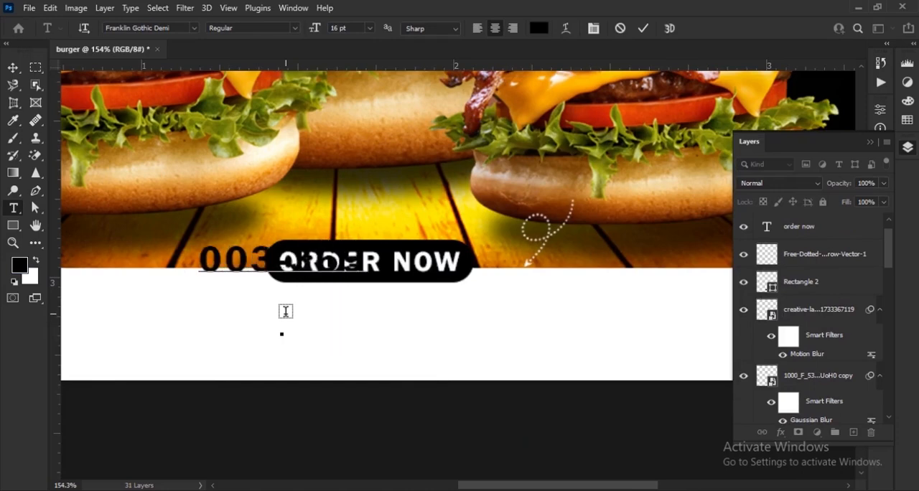
pyautogui.click(645, 29)
pyautogui.press('v')
pyautogui.moveTo(396, 264); pyautogui.dragTo(488, 307)
# Apply faux bold to the phone number text and set its tracking to 30
pyautogui.click(870, 142)
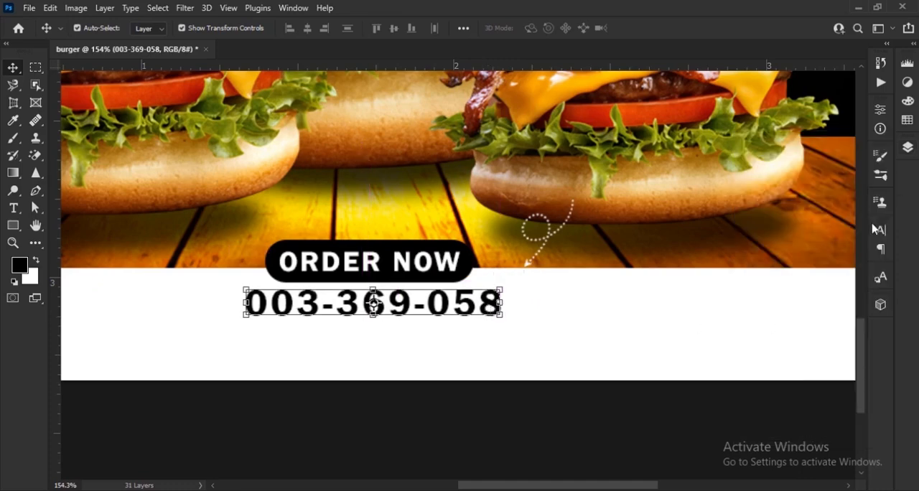
pyautogui.click(881, 230)
pyautogui.click(736, 325)
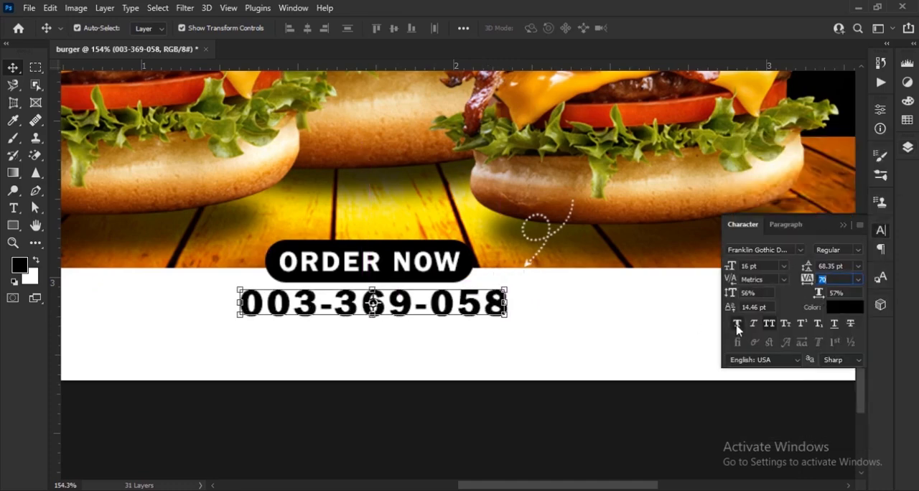
pyautogui.write('30')
pyautogui.press('Return')
# Enlarge the phone number text to 116.46% and set its vertical scale to 45%
pyautogui.moveTo(504, 305); pyautogui.dragTo(550, 351)
pyautogui.scroll(4, 474, 310)
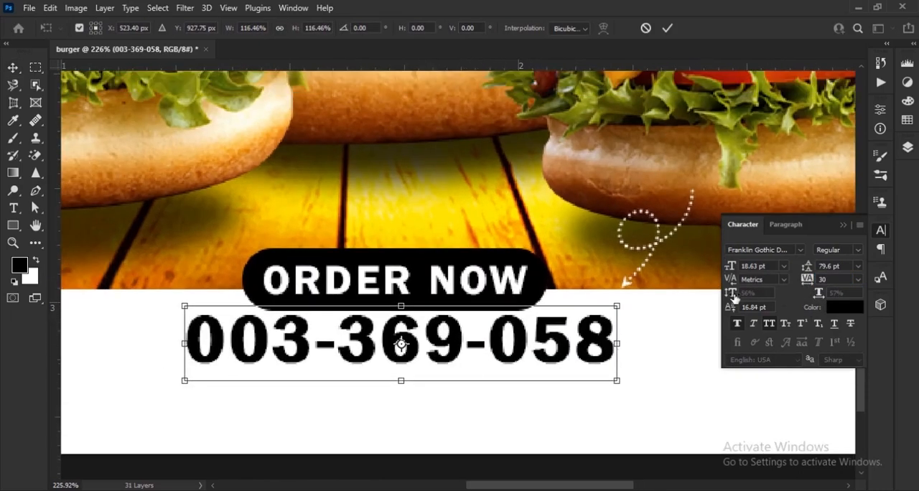
pyautogui.click(667, 28)
pyautogui.moveTo(732, 292); pyautogui.dragTo(729, 292)
pyautogui.moveTo(591, 347); pyautogui.dragTo(543, 407)
pyautogui.press('t')
pyautogui.moveTo(207, 393); pyautogui.dragTo(644, 399)
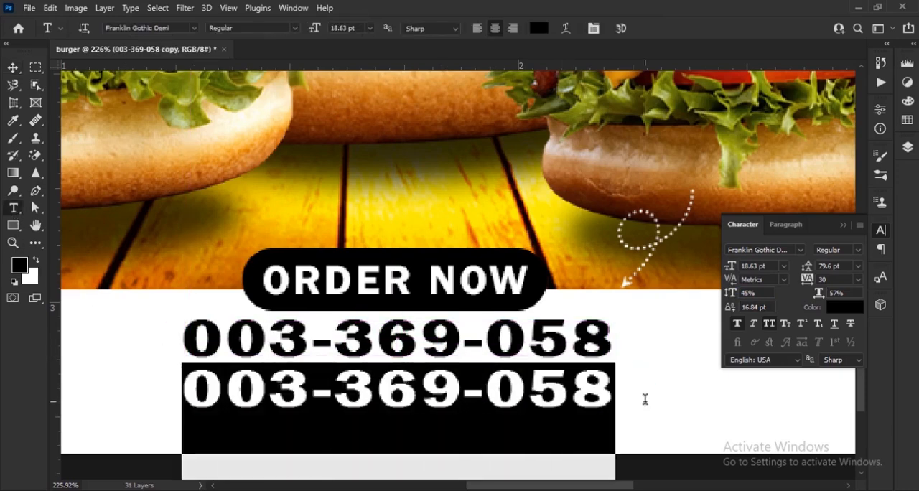
pyautogui.write('www')
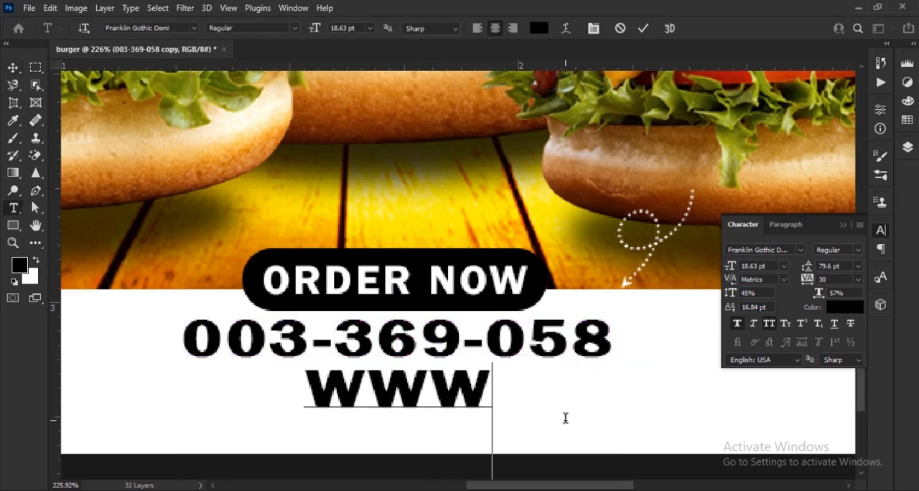
pyautogui.write('.your')
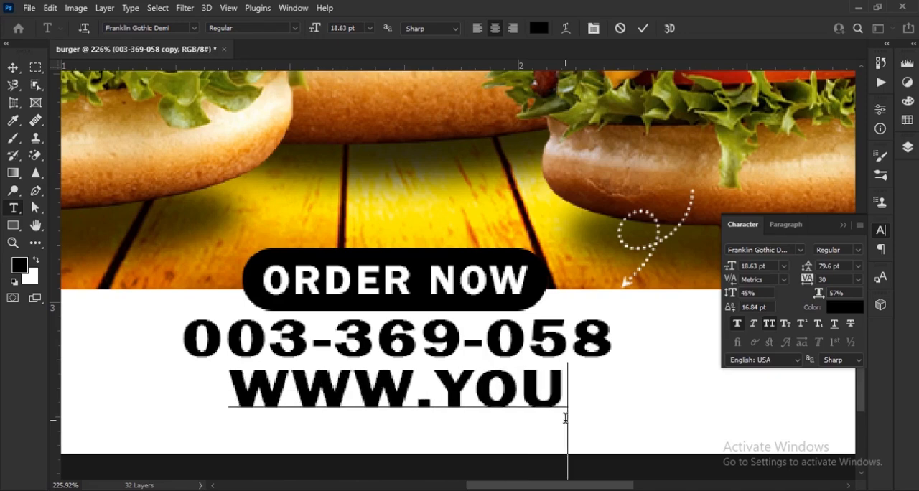
pyautogui.write('website')
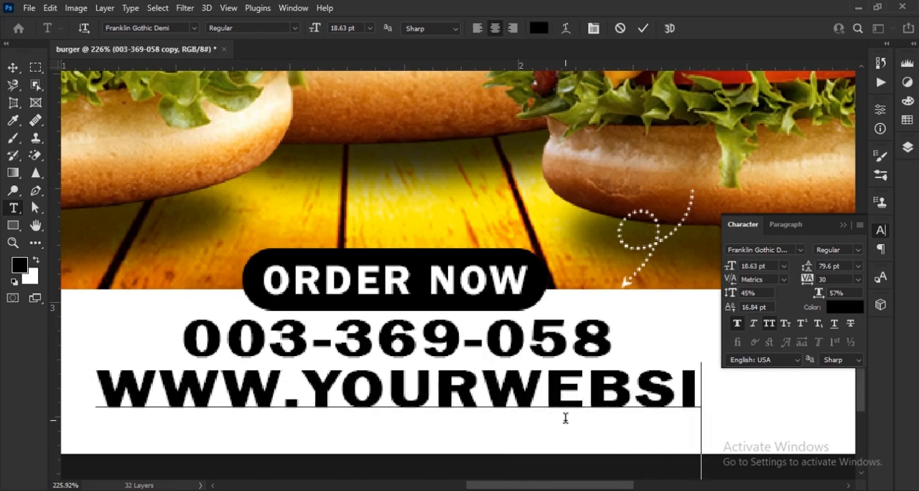
pyautogui.write('link.c')
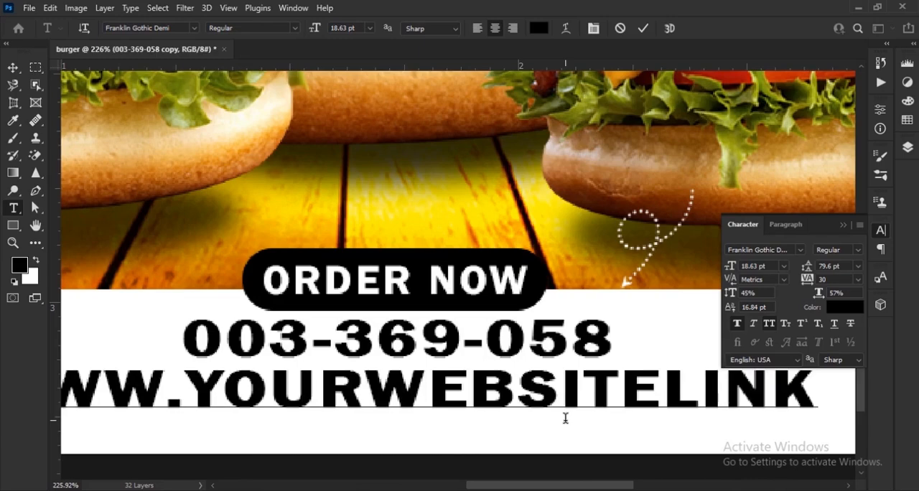
pyautogui.write('om')
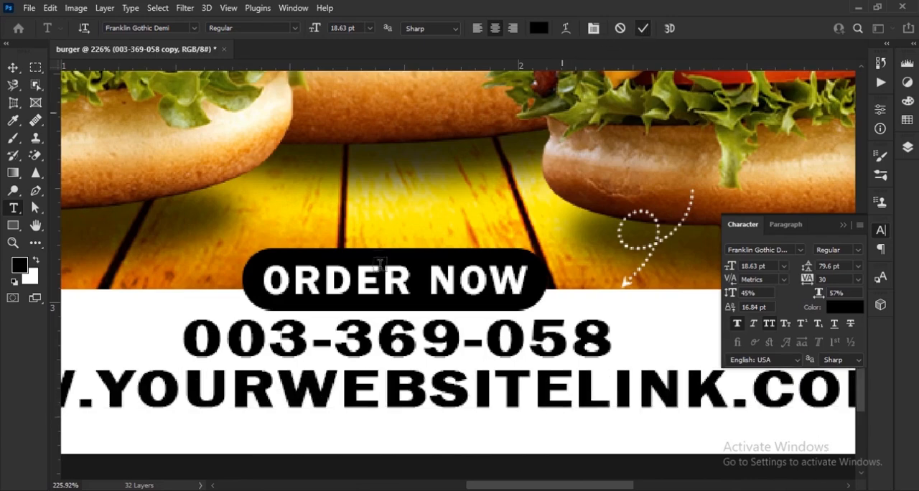
# Change the website text's font to Franklin Gothic Book and turn off its faux bold
pyautogui.scroll(-4, 386, 285)
pyautogui.click(13, 67)
pyautogui.click(800, 249)
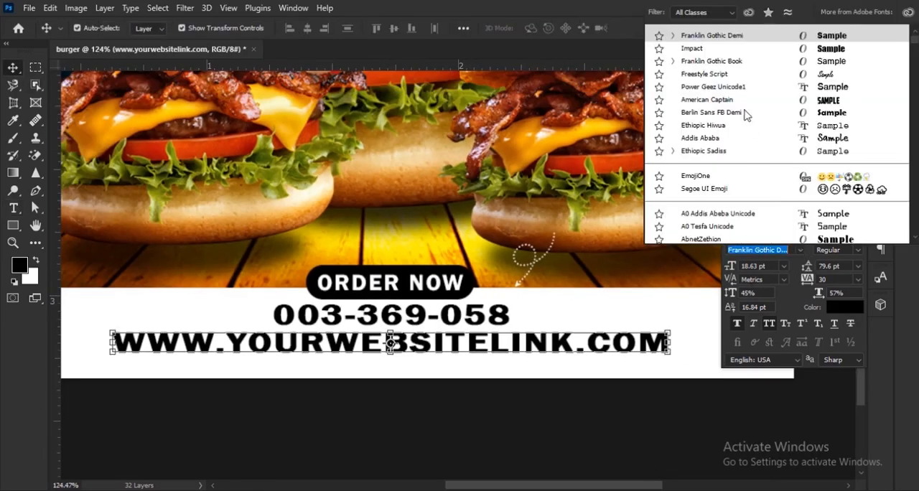
pyautogui.click(732, 61)
pyautogui.click(736, 324)
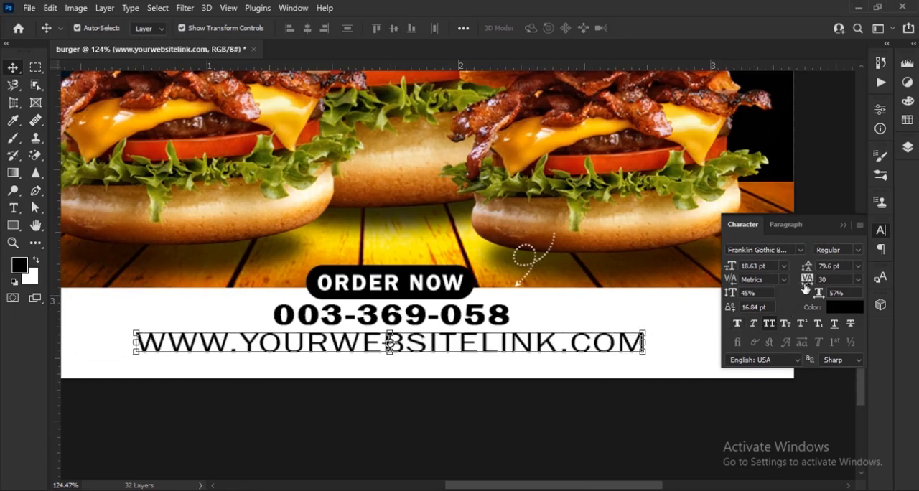
# Set the website text's tracking to 290 and its font size to 10 pt, and deselect it
pyautogui.press('Up')
pyautogui.press('Up')
pyautogui.press('Up')
pyautogui.press('Up')
pyautogui.press('Up')
pyautogui.press('Up')
pyautogui.press('Up')
pyautogui.press('Up')
pyautogui.moveTo(730, 267); pyautogui.dragTo(723, 267)
pyautogui.press('Up')
pyautogui.press('Up')
pyautogui.press('Up')
pyautogui.press('Up')
pyautogui.press('Up')
pyautogui.press('Up')
pyautogui.press('Up')
pyautogui.press('Up')
pyautogui.press('Up')
pyautogui.press('Up')
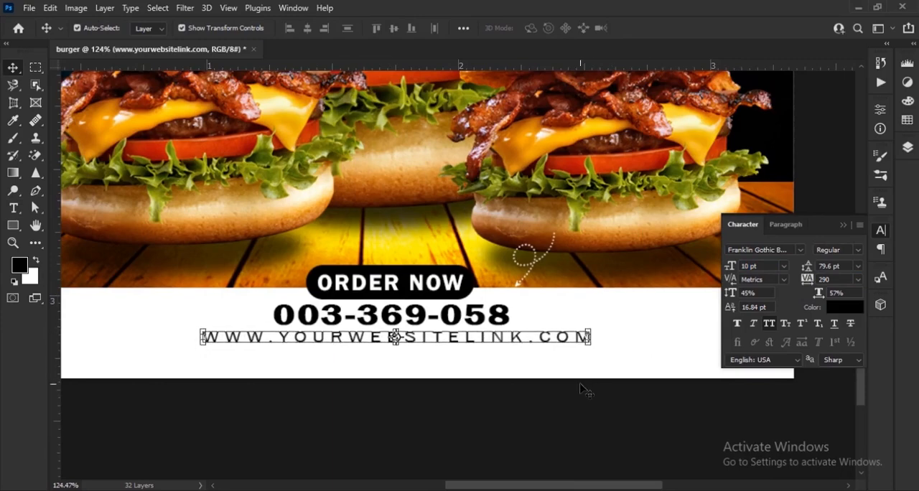
pyautogui.click(580, 384)
pyautogui.scroll(-8, 538, 328)
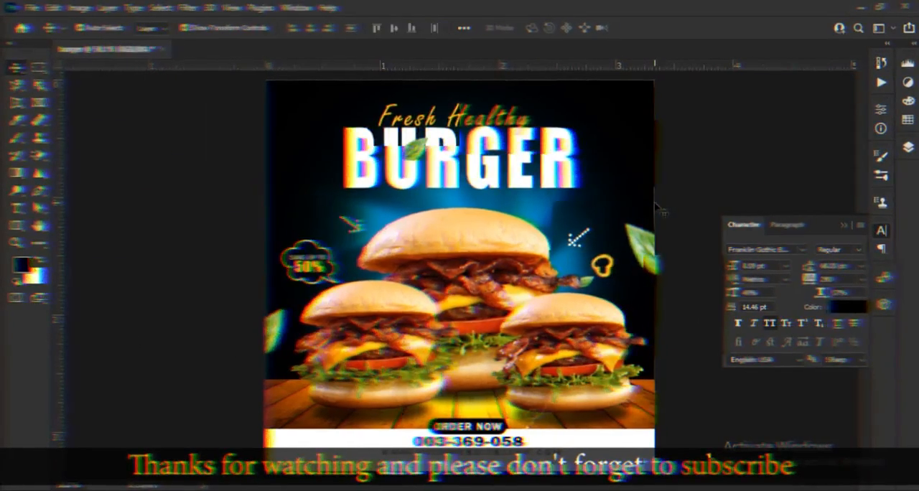